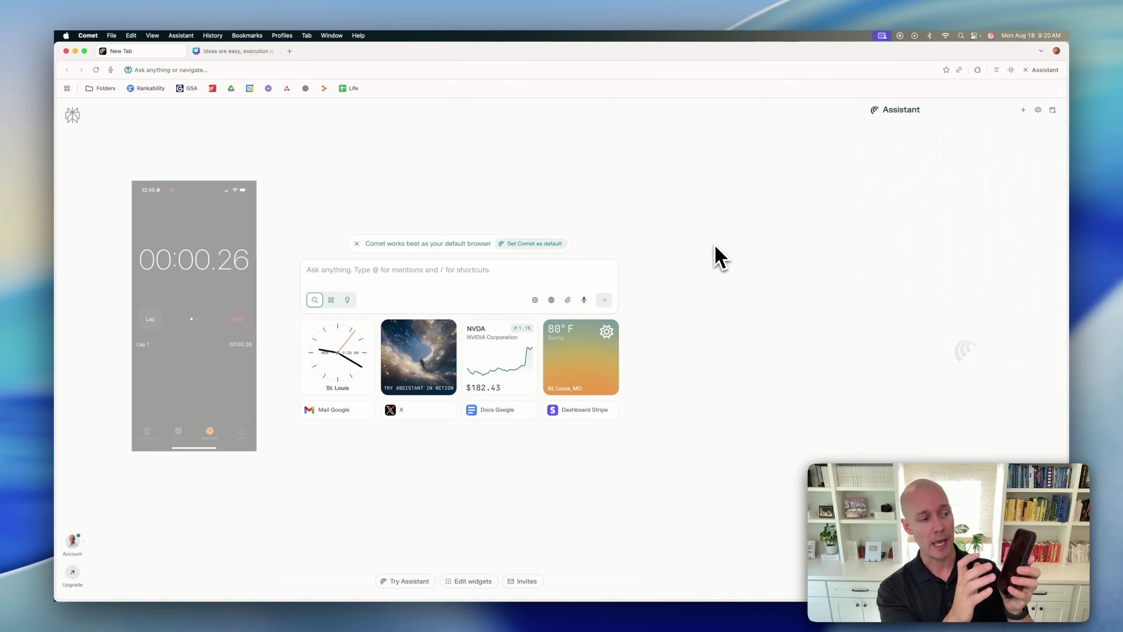
Begin a question asking for an SEO strategy for a new local HVAC company in Chesterfield, MO.
click(486, 275)
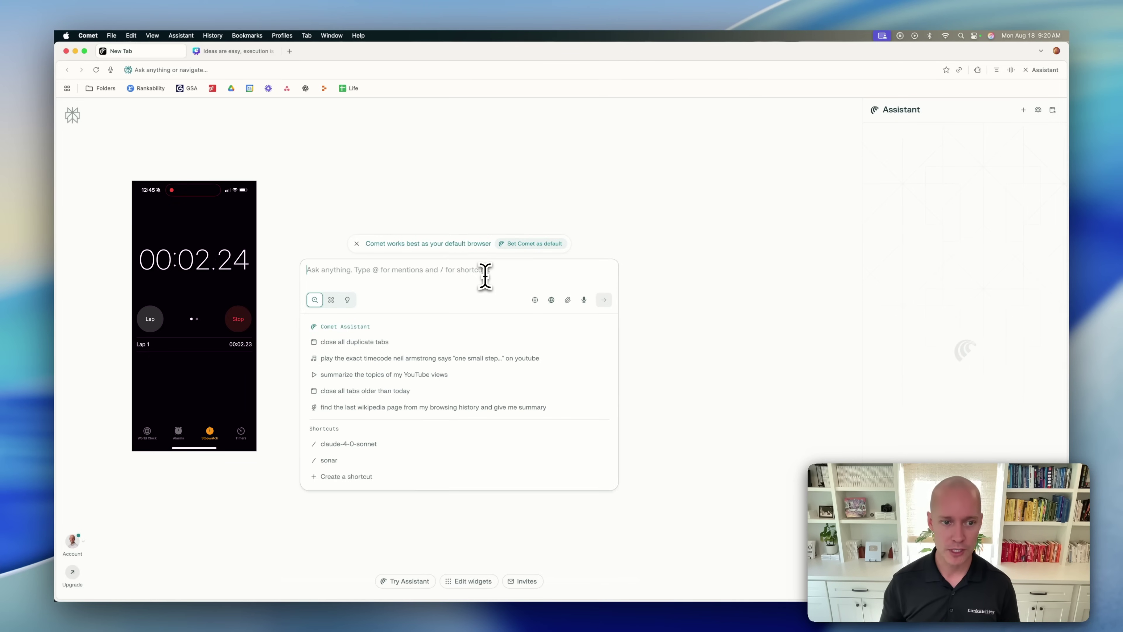
text(I)
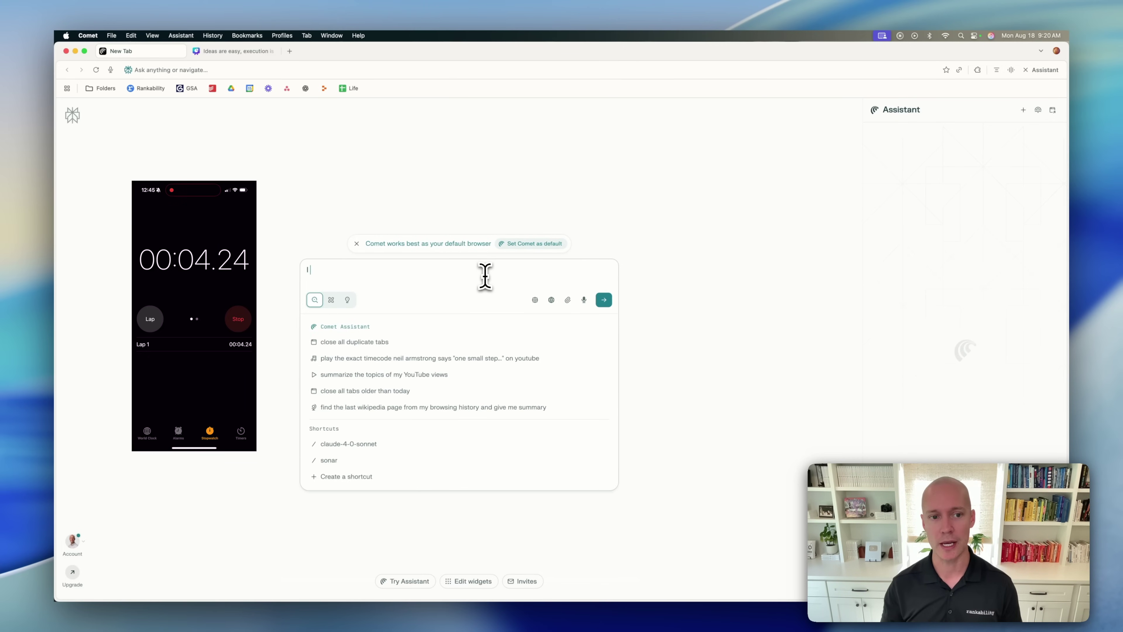
text( need to develop)
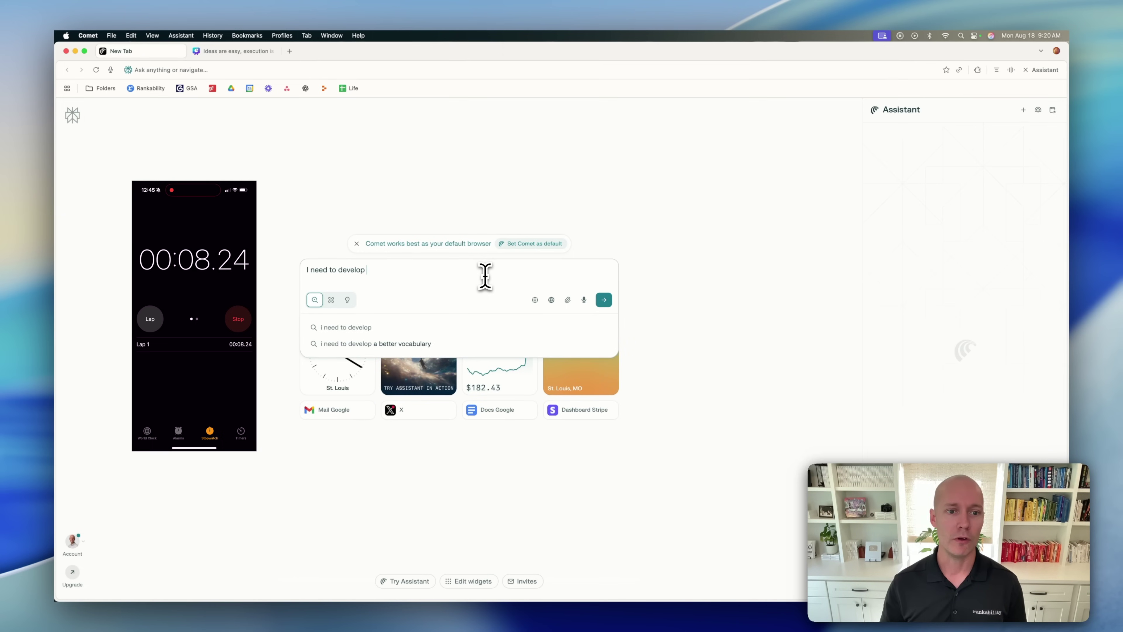
text( an SEO strategy for)
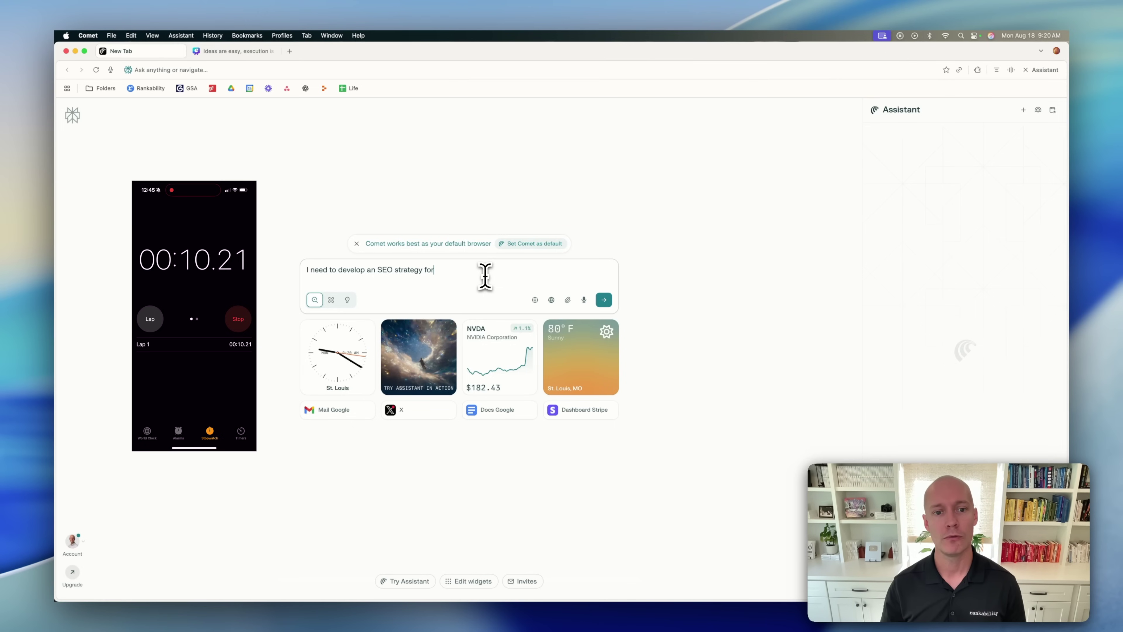
text( a local HVA)
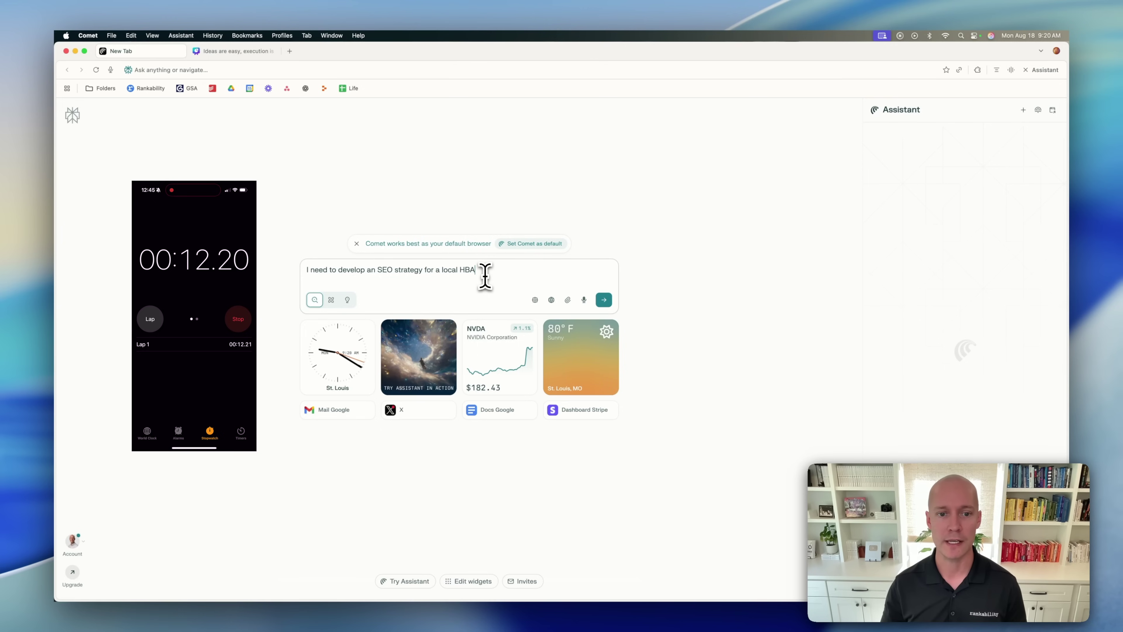
click(438, 271)
text(new)
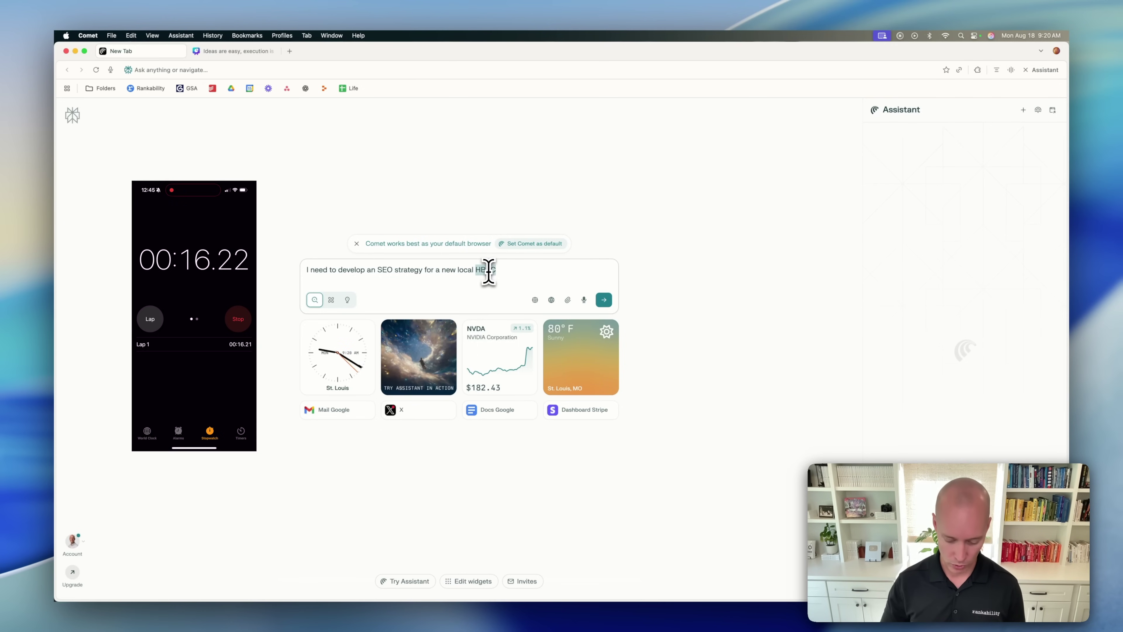
text( company in)
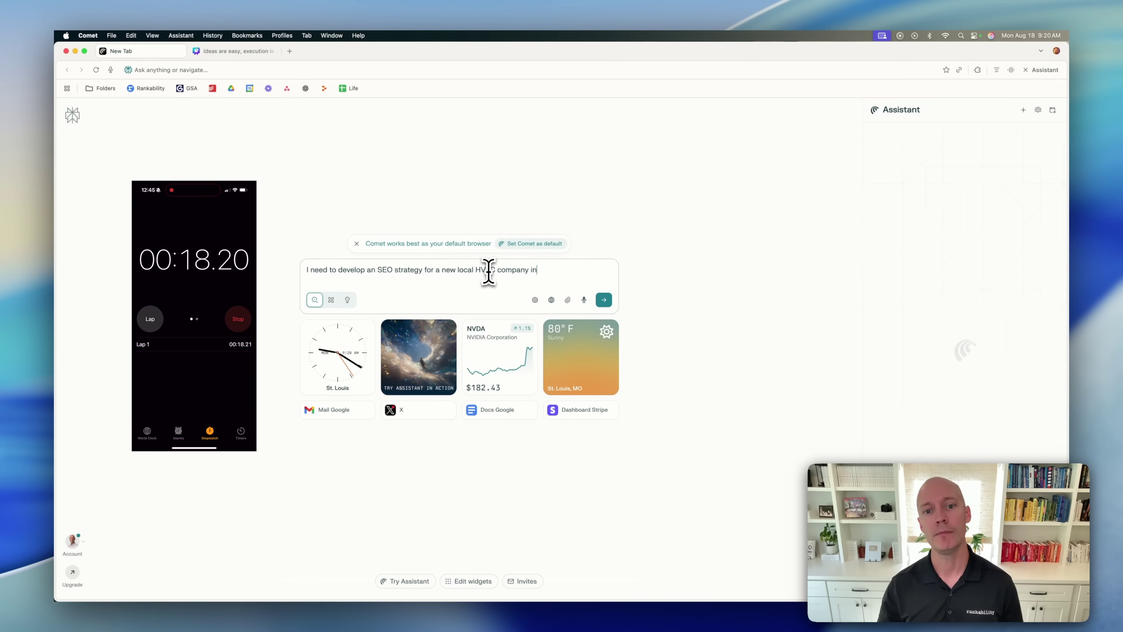
text( Chesterfiel)
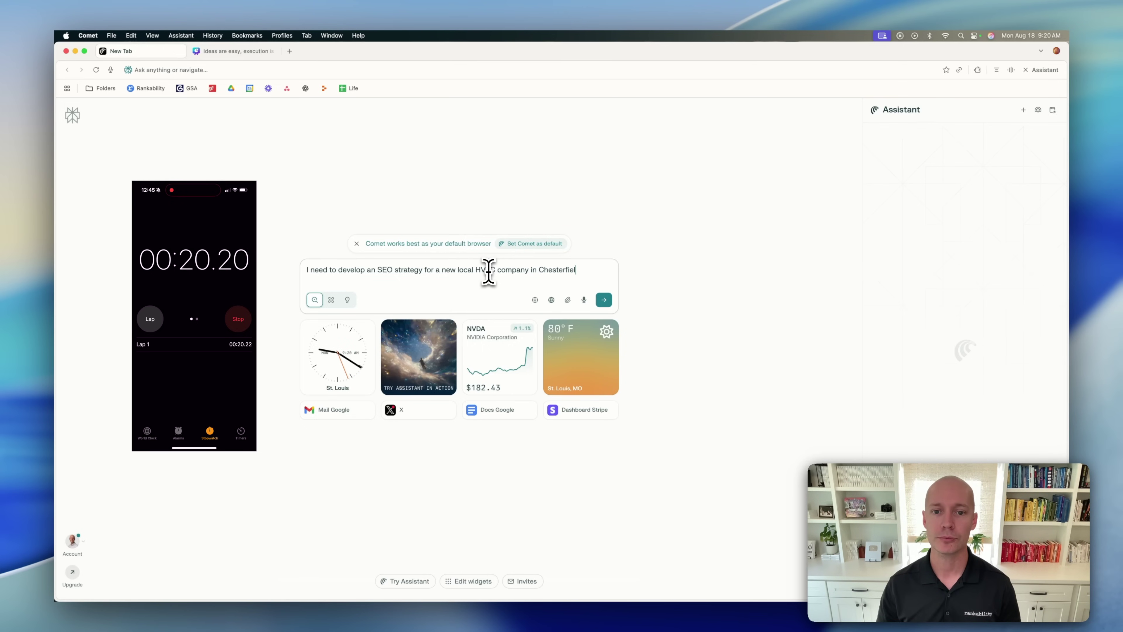
text(d, Mo.)
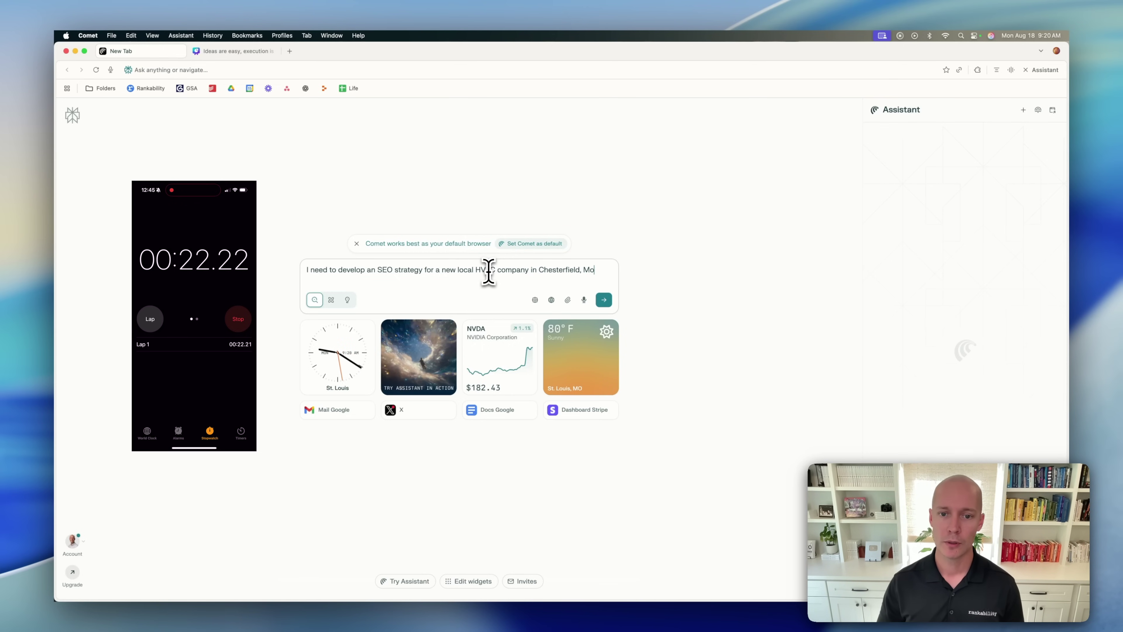
key(BackSpace)
key(BackSpace)
key(BackSpace)
text(O. The first)
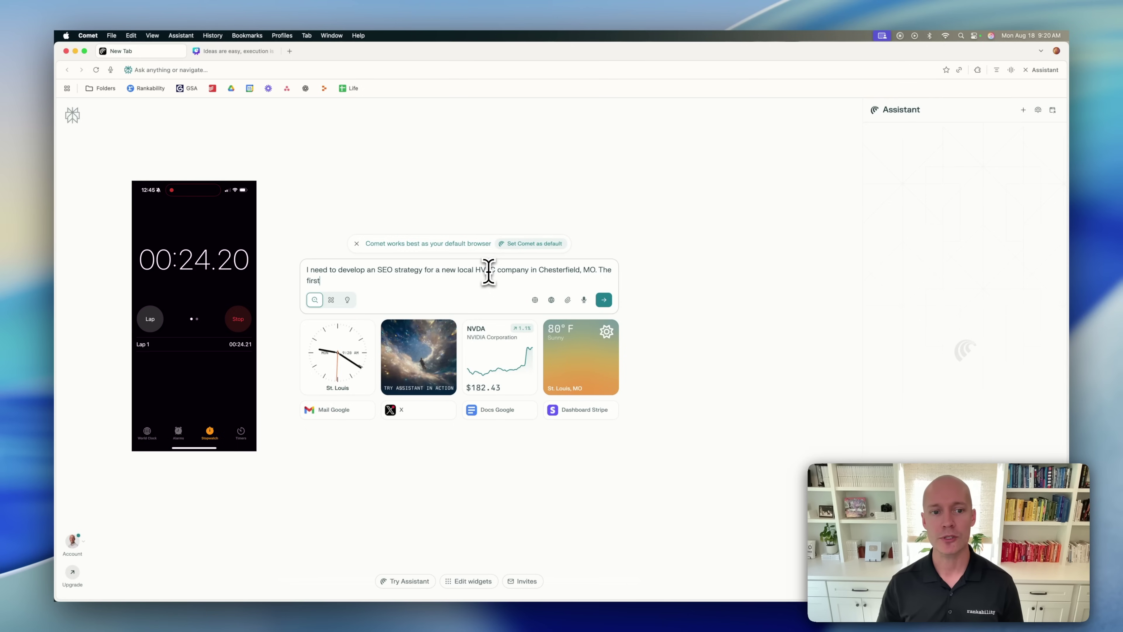
text( step is I)
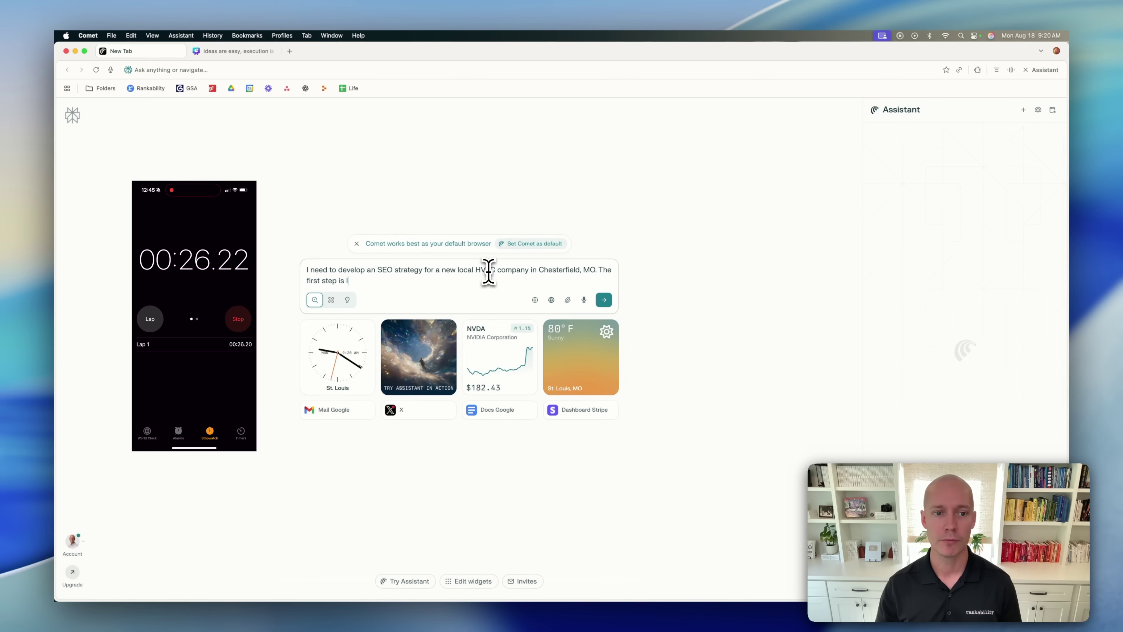
text( need to you)
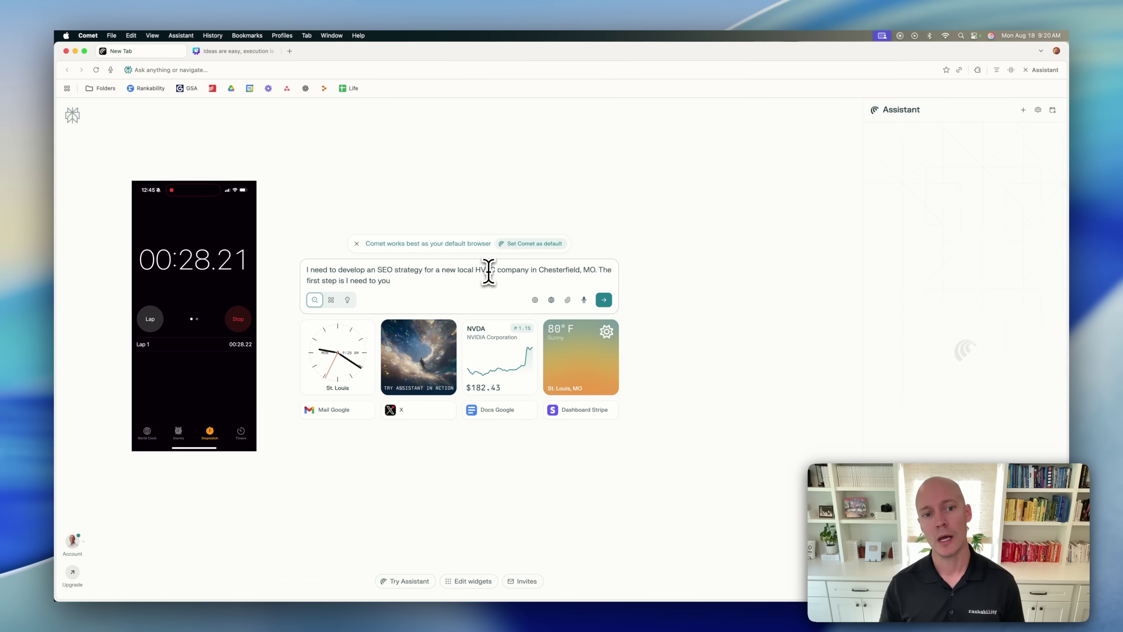
Ask Comet to identify the top 5 competitors with average review counts and competitor data, and submit.
key(BackSpace)
key(BackSpace)
key(BackSpace)
key(BackSpace)
key(BackSpace)
key(BackSpace)
text(you to id)
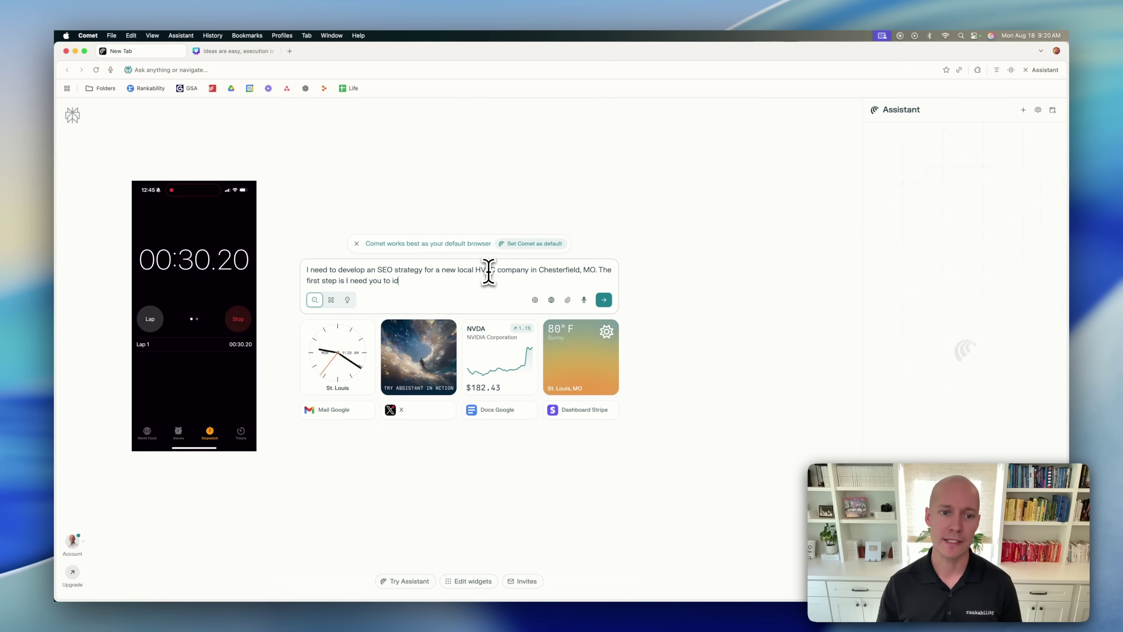
text(entify the top )
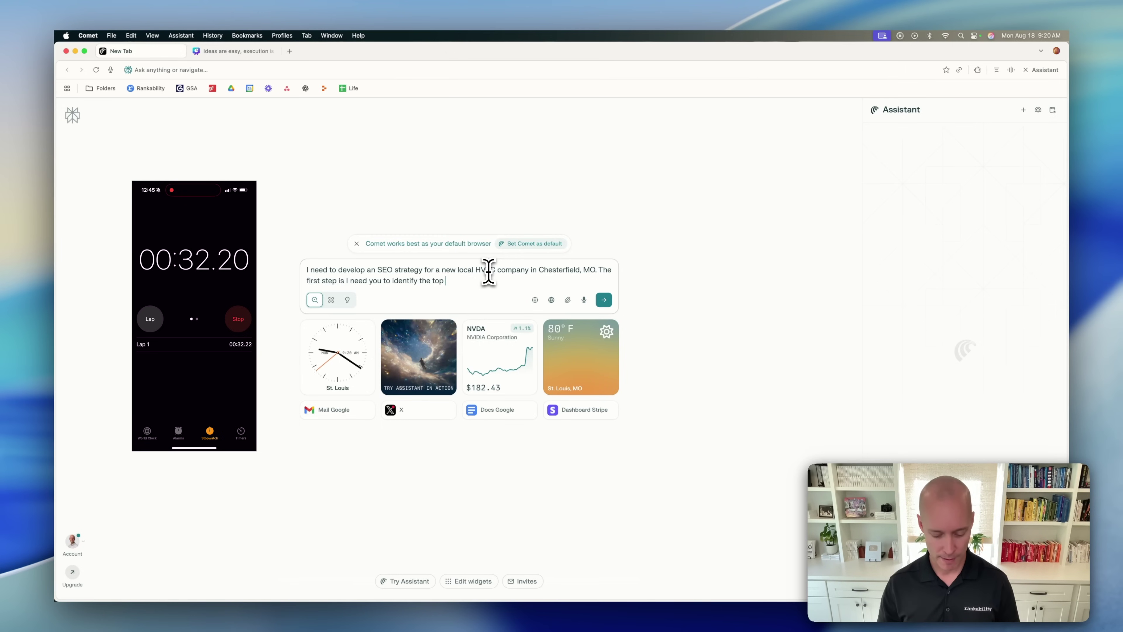
text(5 compept)
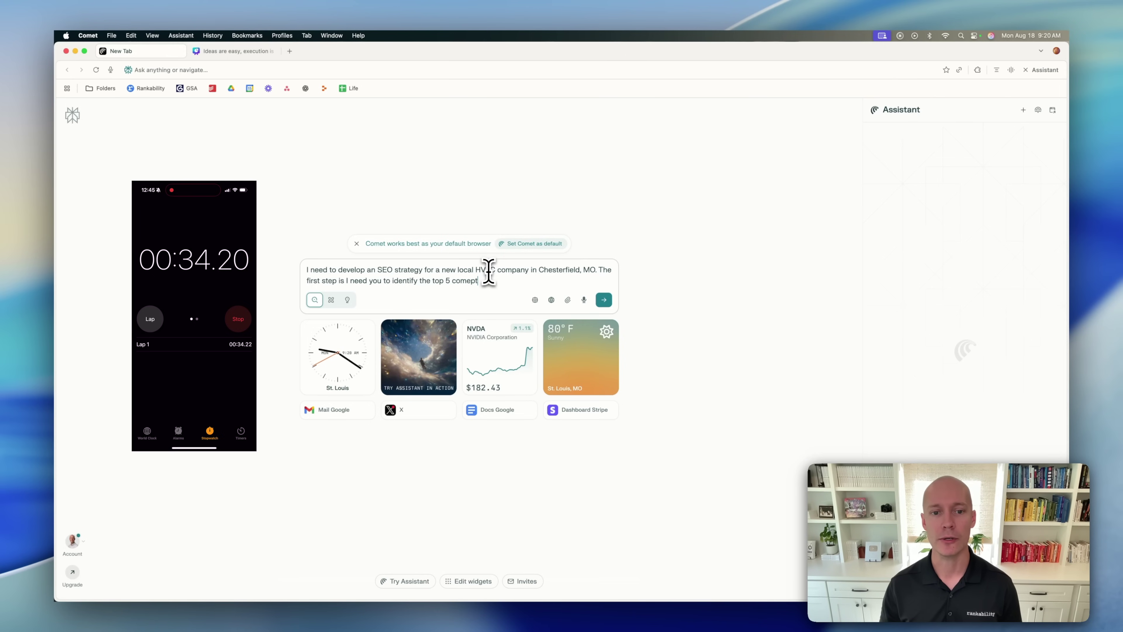
key(BackSpace)
key(BackSpace)
key(BackSpace)
text(etitors and g)
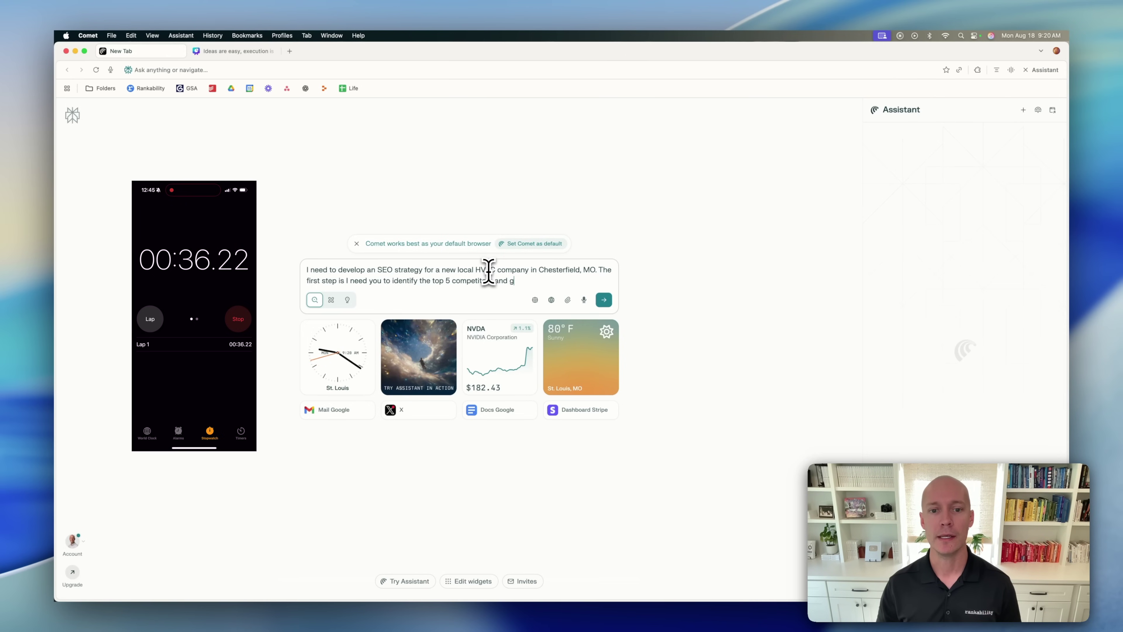
text(ive me)
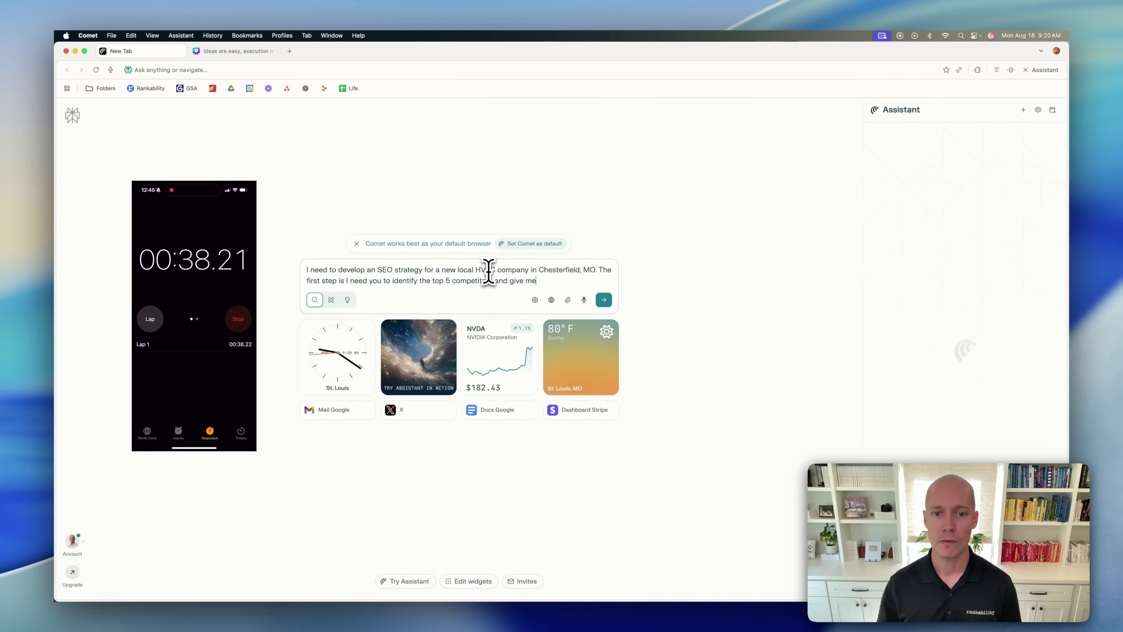
text( their average re)
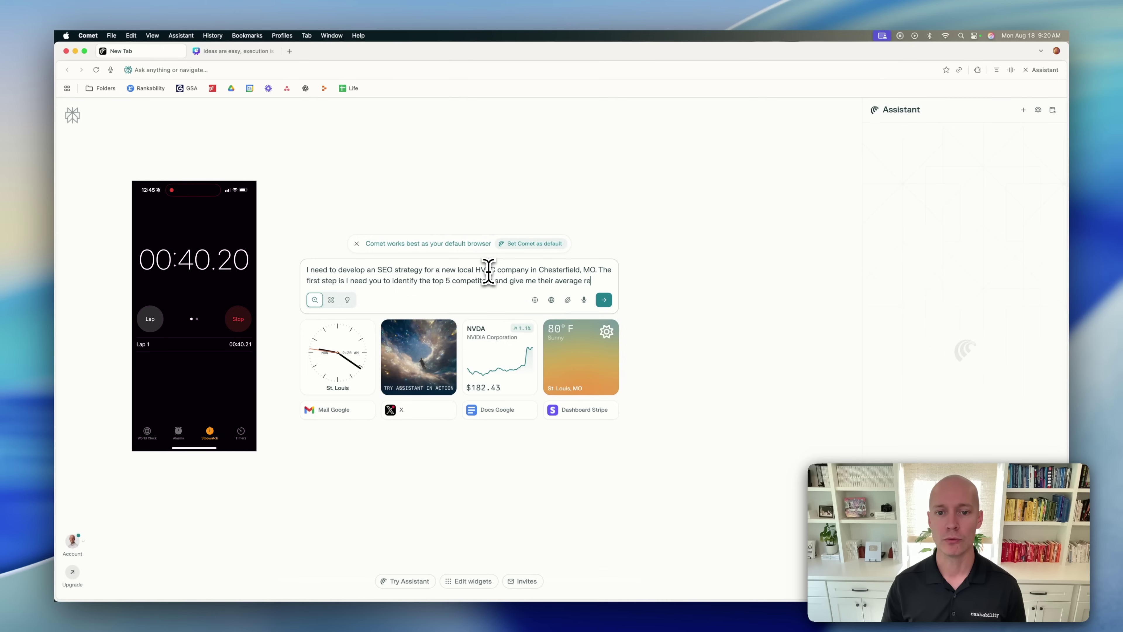
text(view acou)
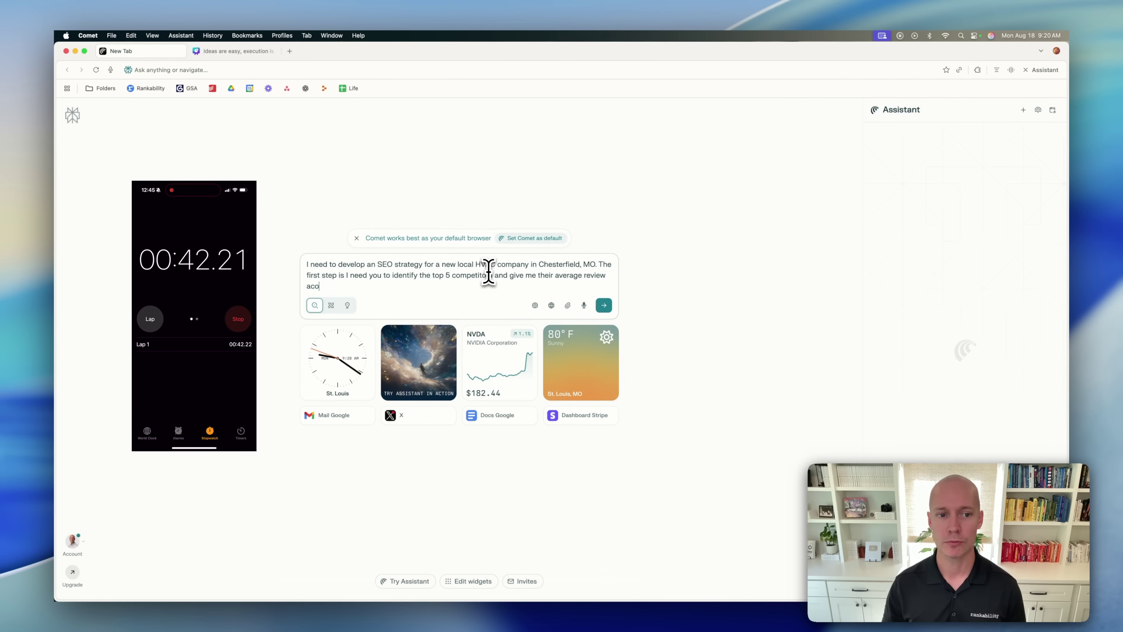
key(BackSpace)
key(BackSpace)
key(BackSpace)
text(counts an)
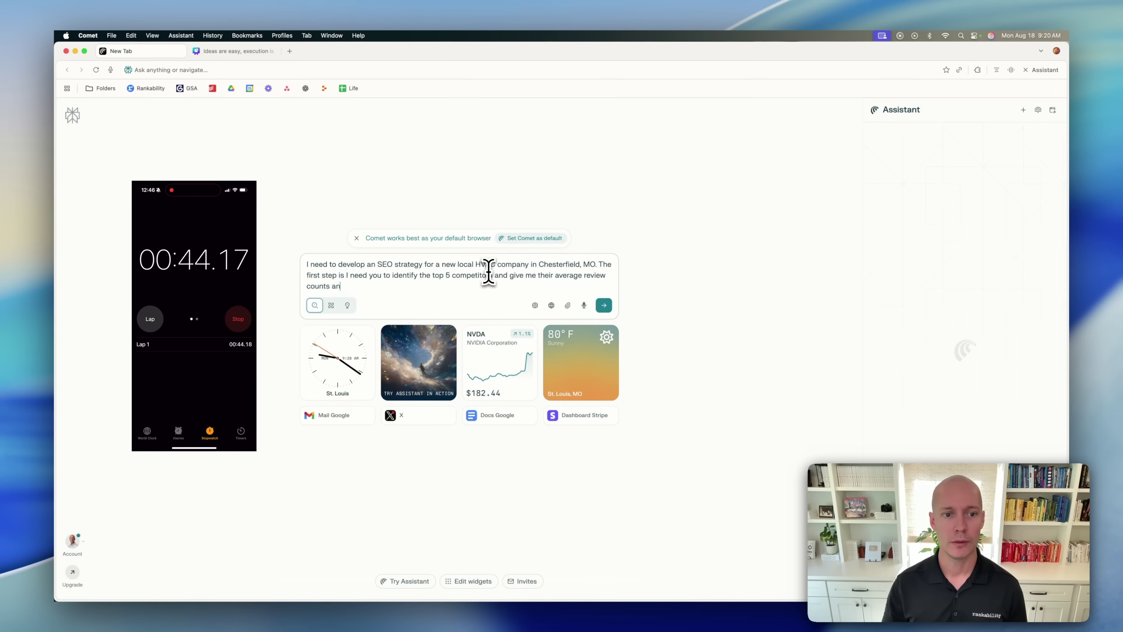
text(d any competi)
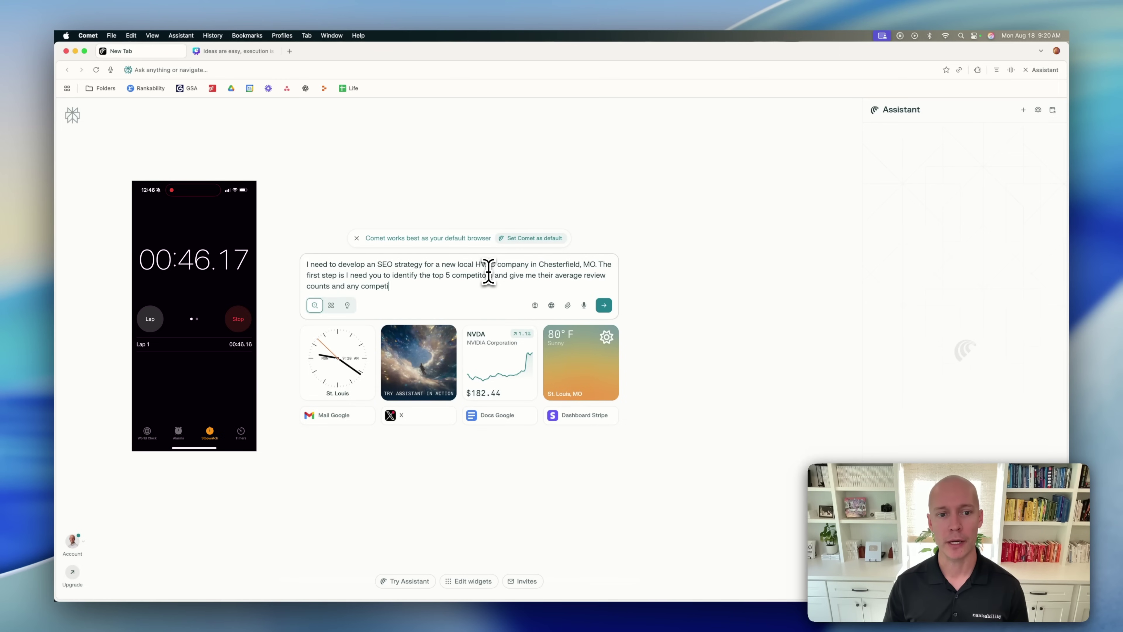
text(tor an)
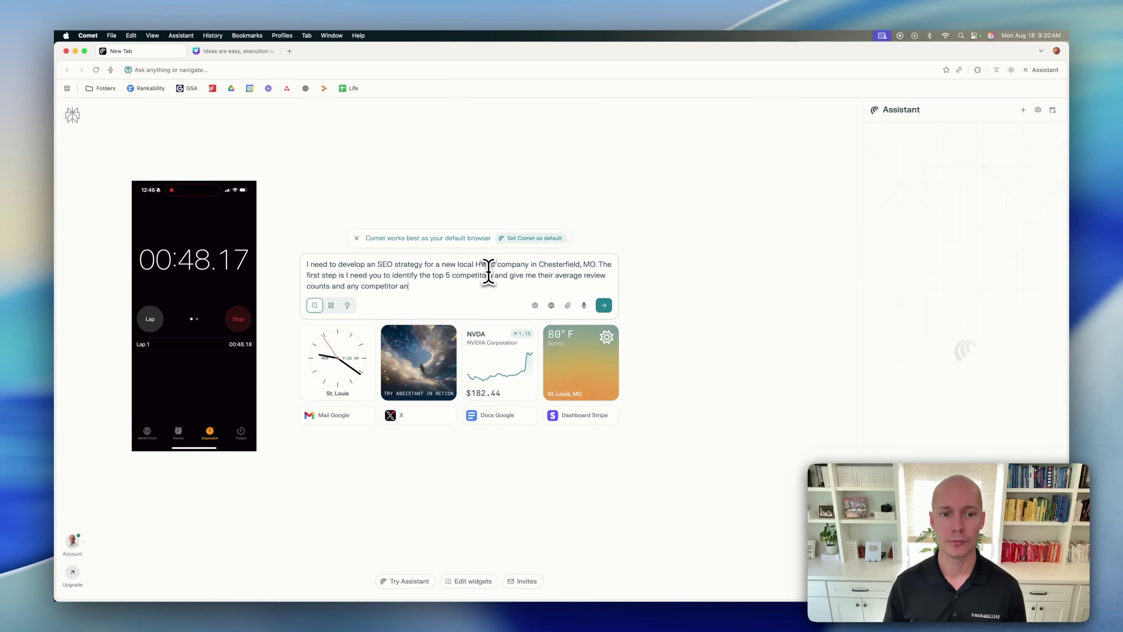
text(alysis data)
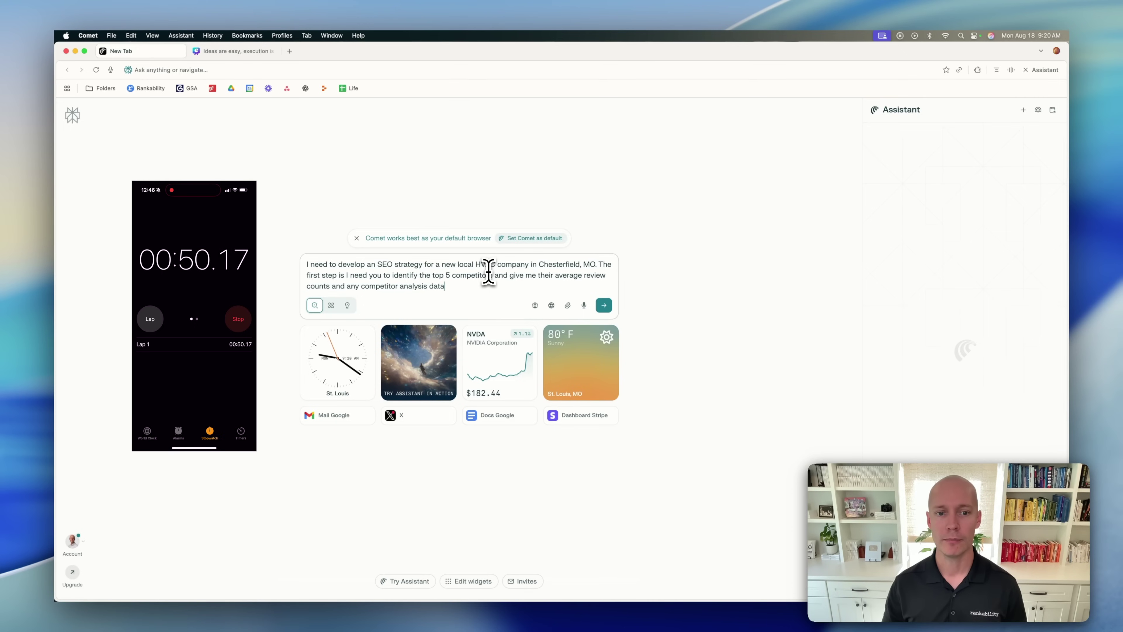
key(Return)
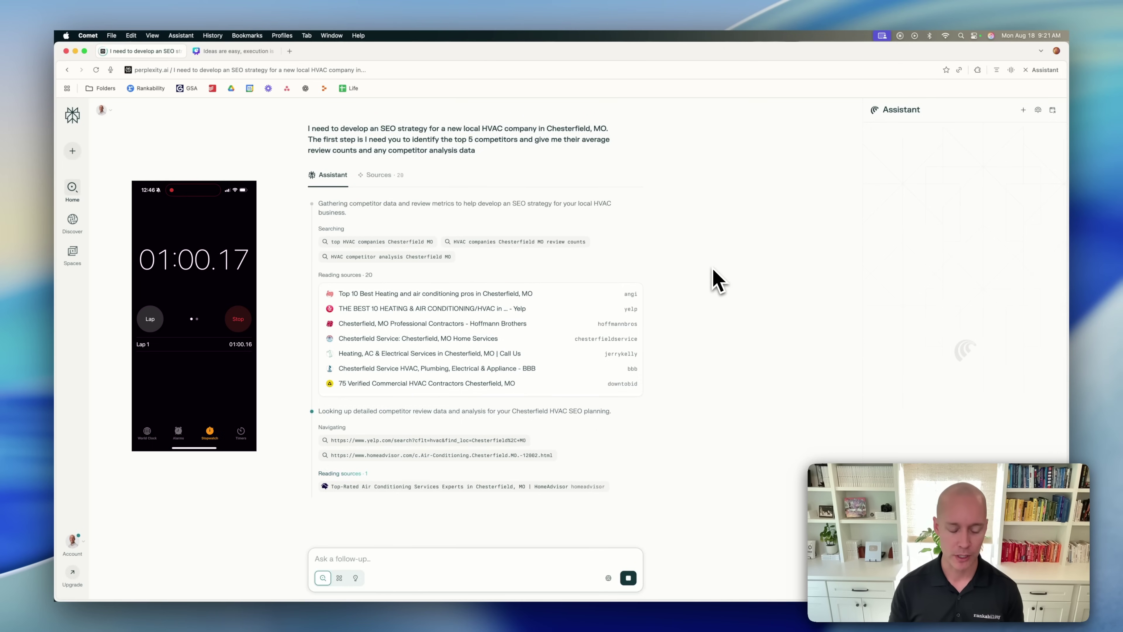
Write a follow-up for 25+ directory, sponsorship, listicle, influencer and local opportunities, correcting 'awareness'.
text(I want to fin)
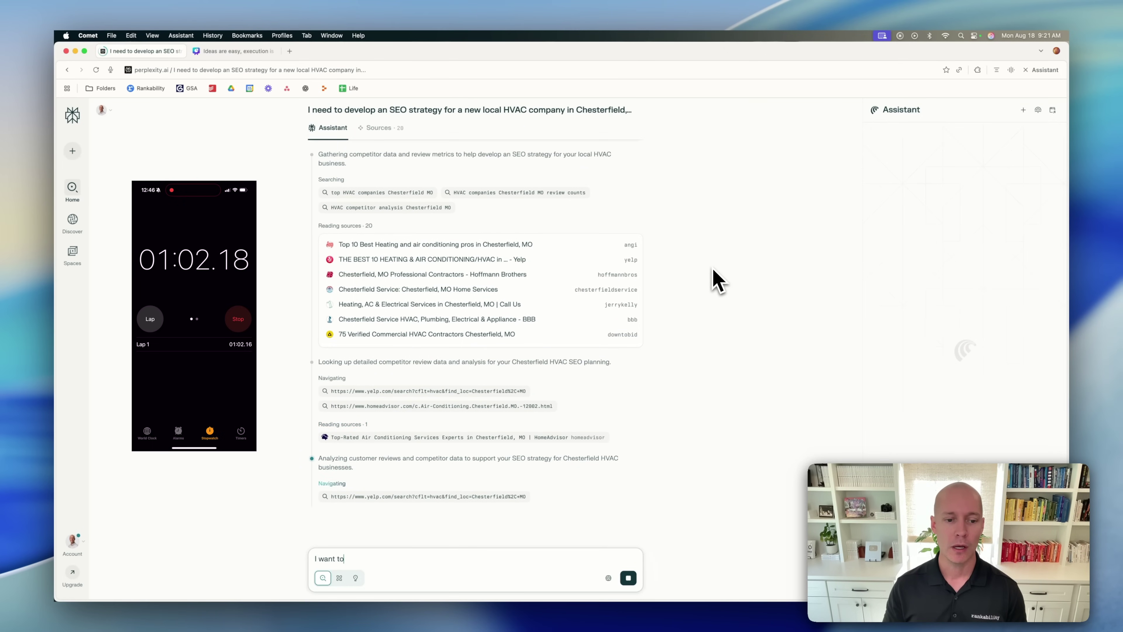
key(BackSpace)
key(BackSpace)
key(BackSpace)
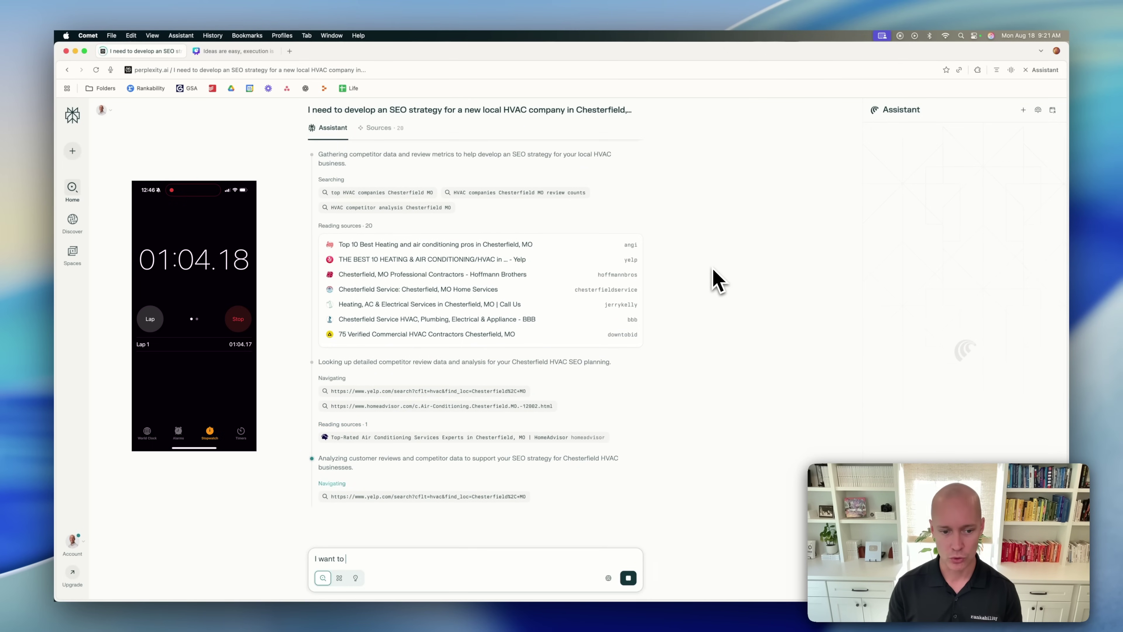
text(you to fin)
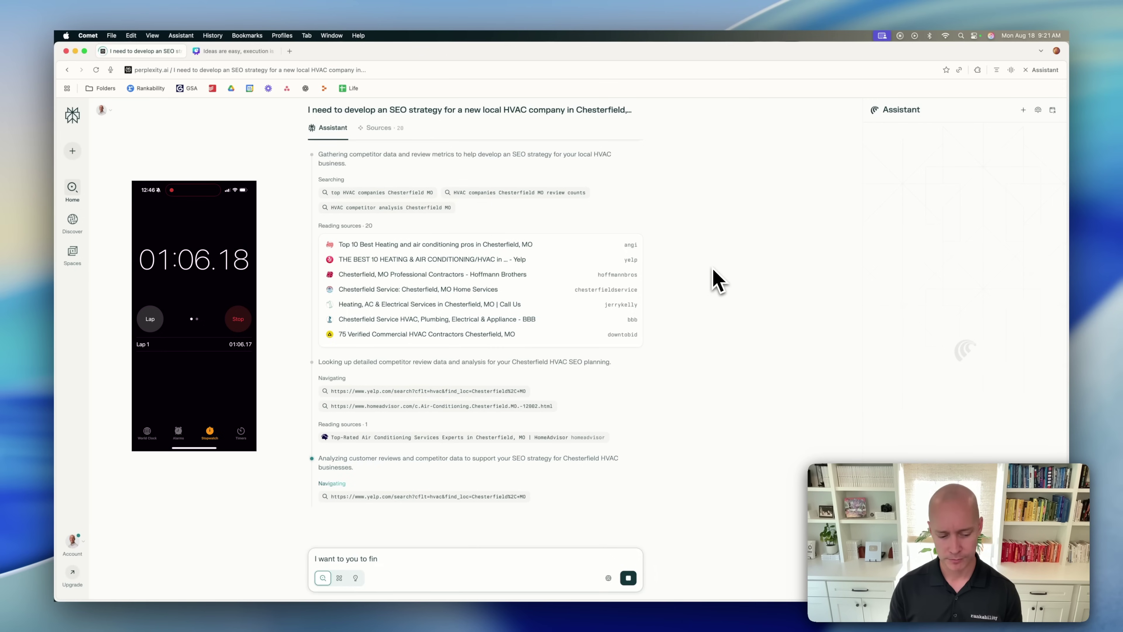
text(d at least 25)
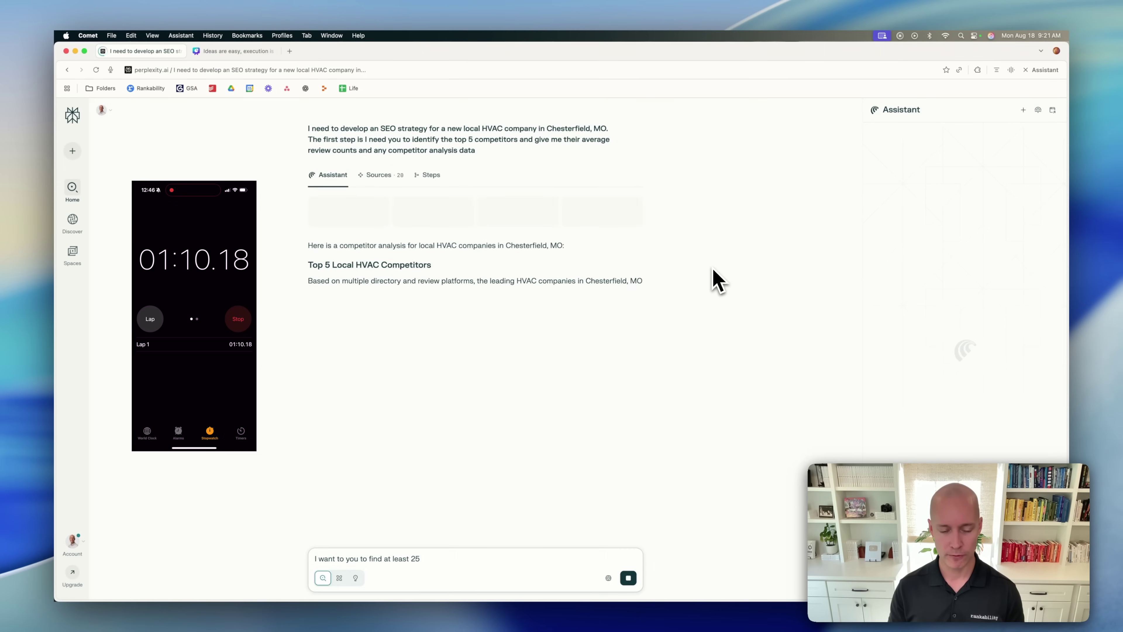
text( directory,)
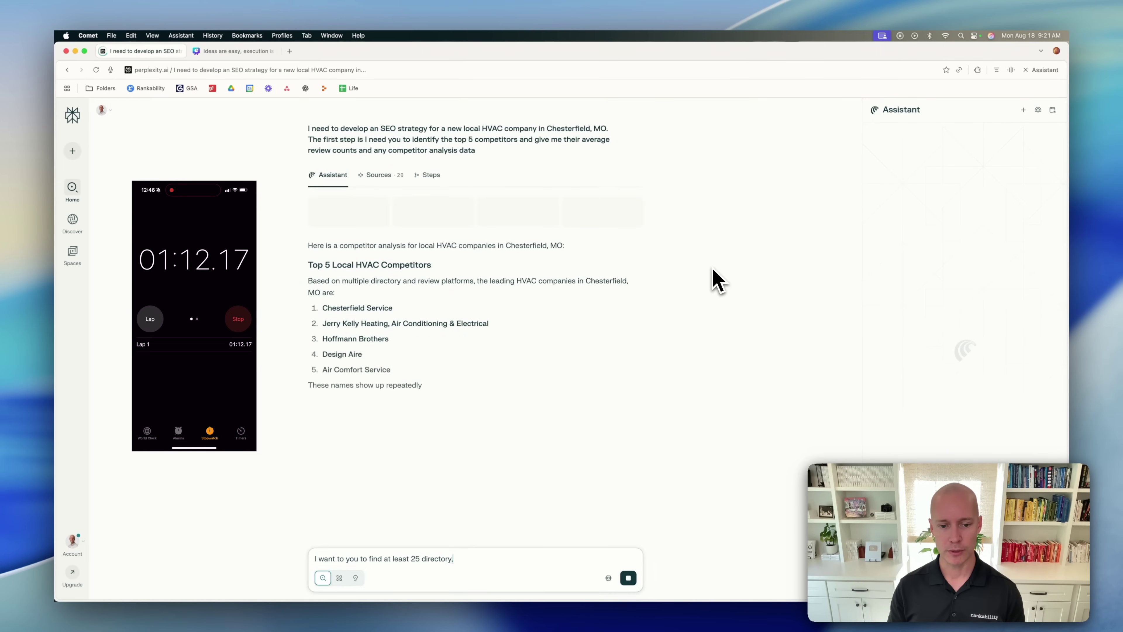
text( sponsorsh)
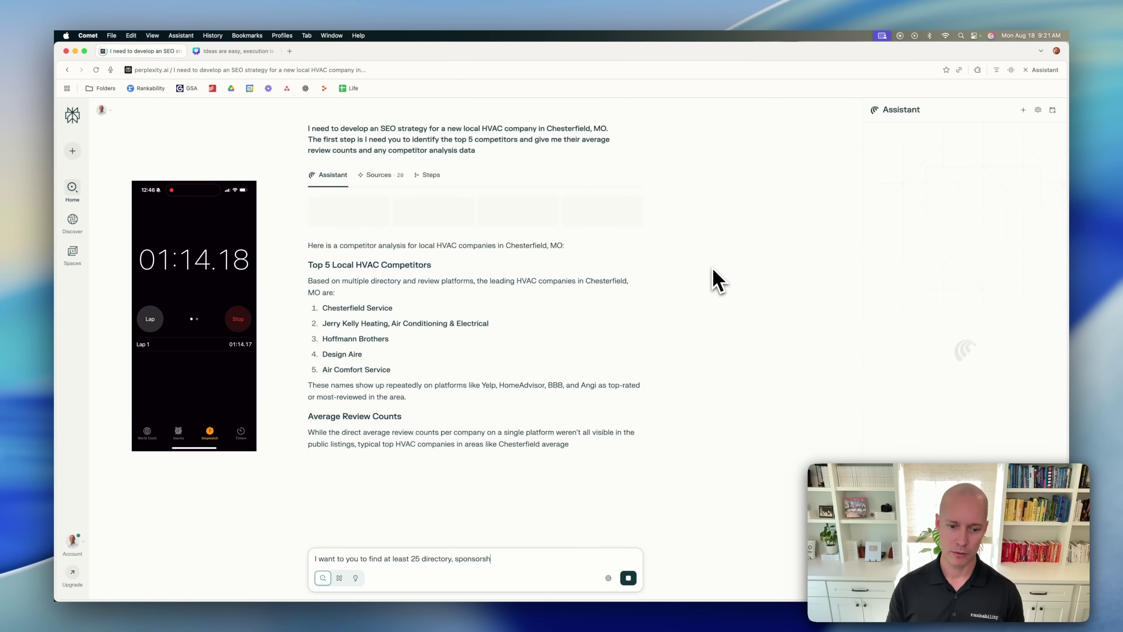
text(ip/d)
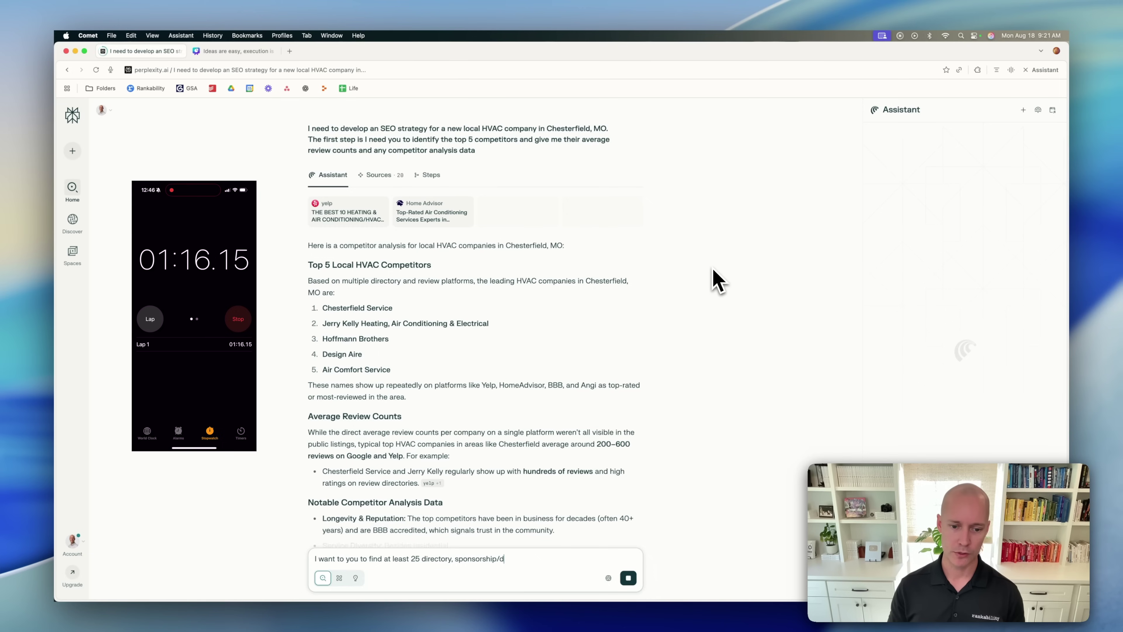
text(onation)
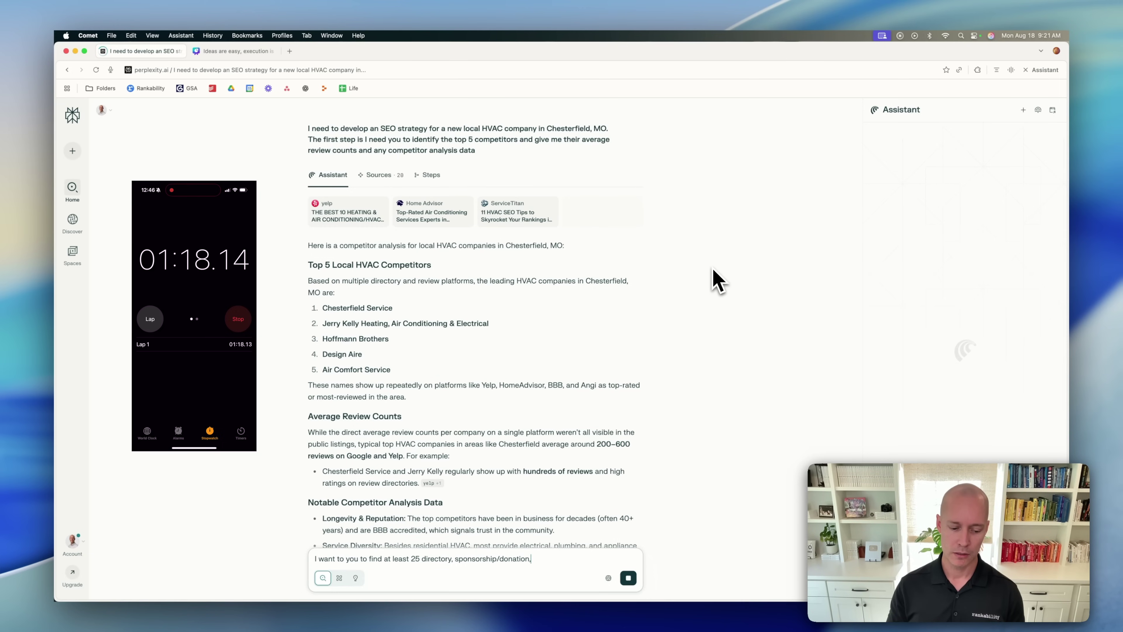
text(,)
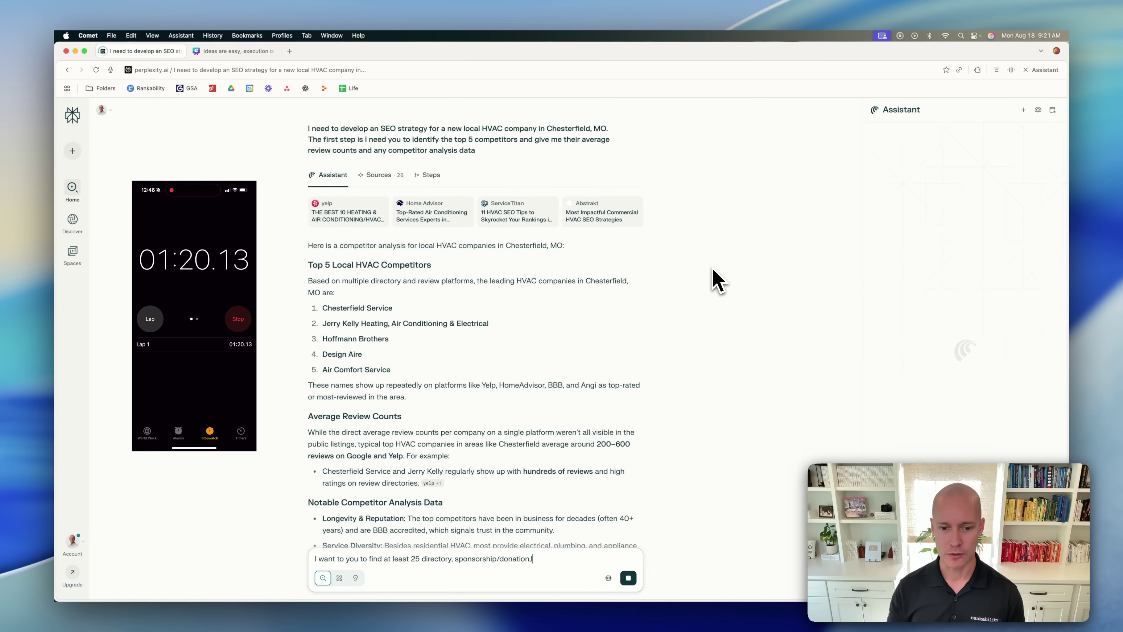
text( listicle, )
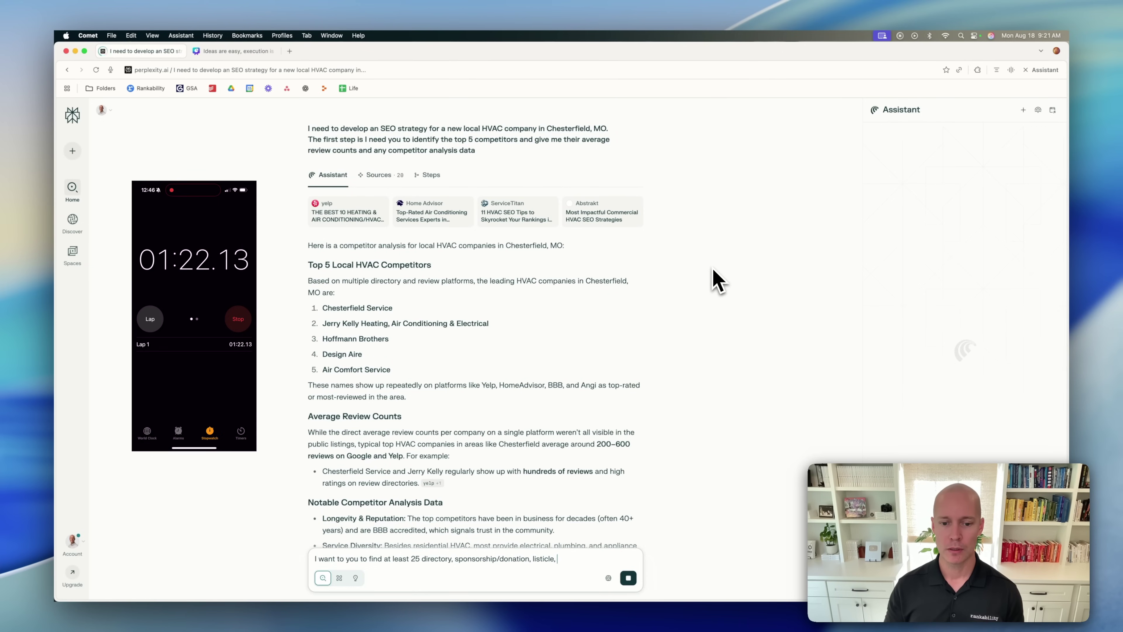
text(influencer)
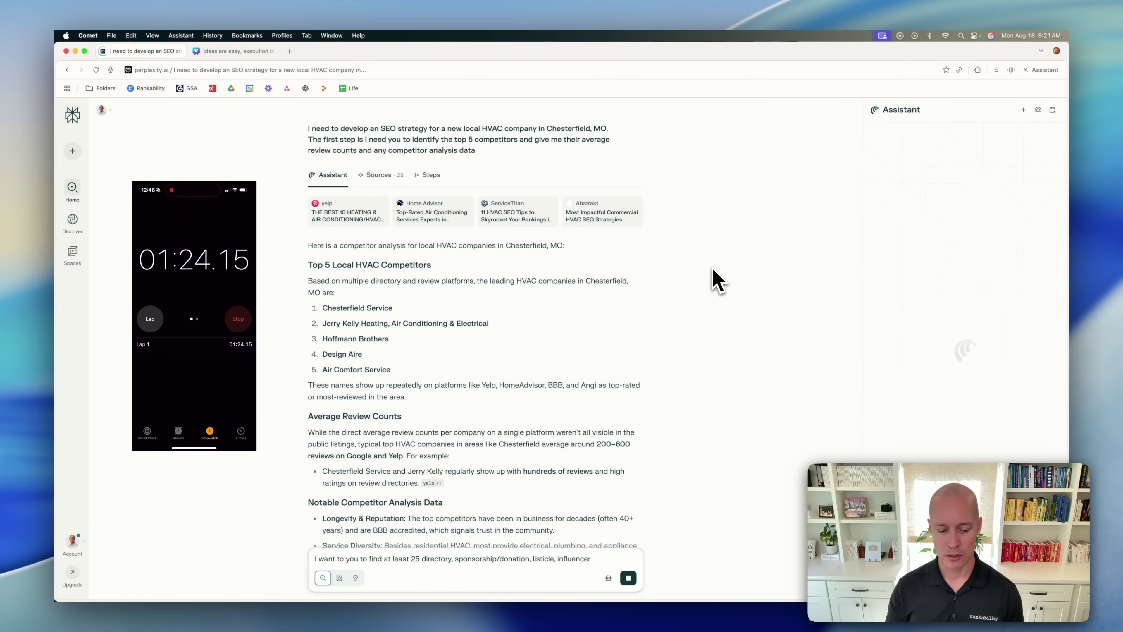
text(, local news)
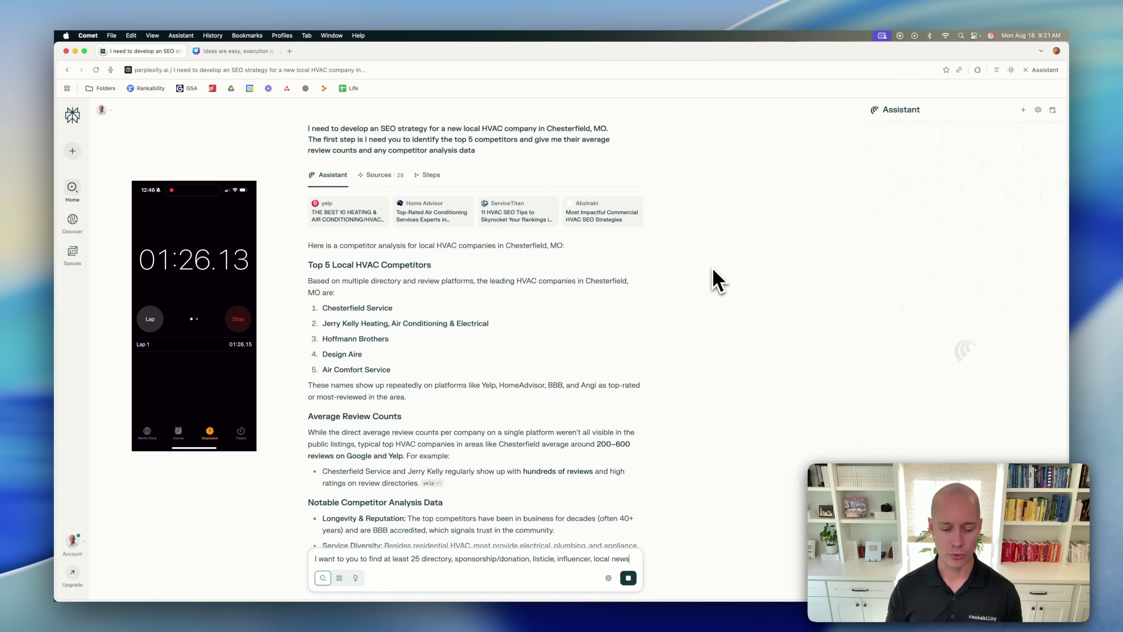
text(, and )
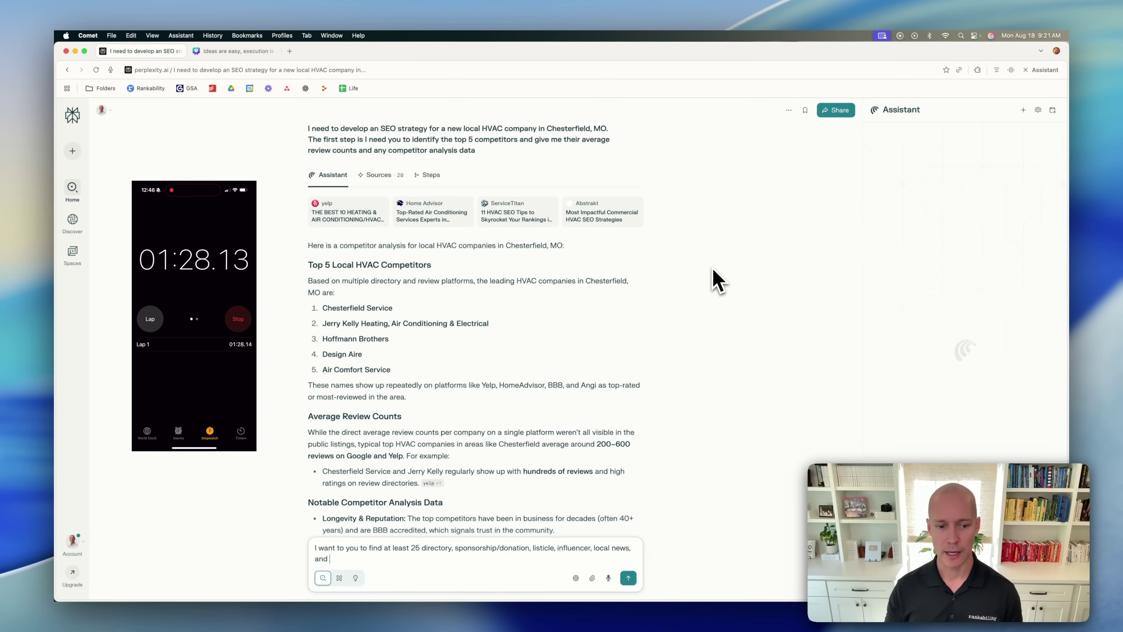
text(chamber oppor)
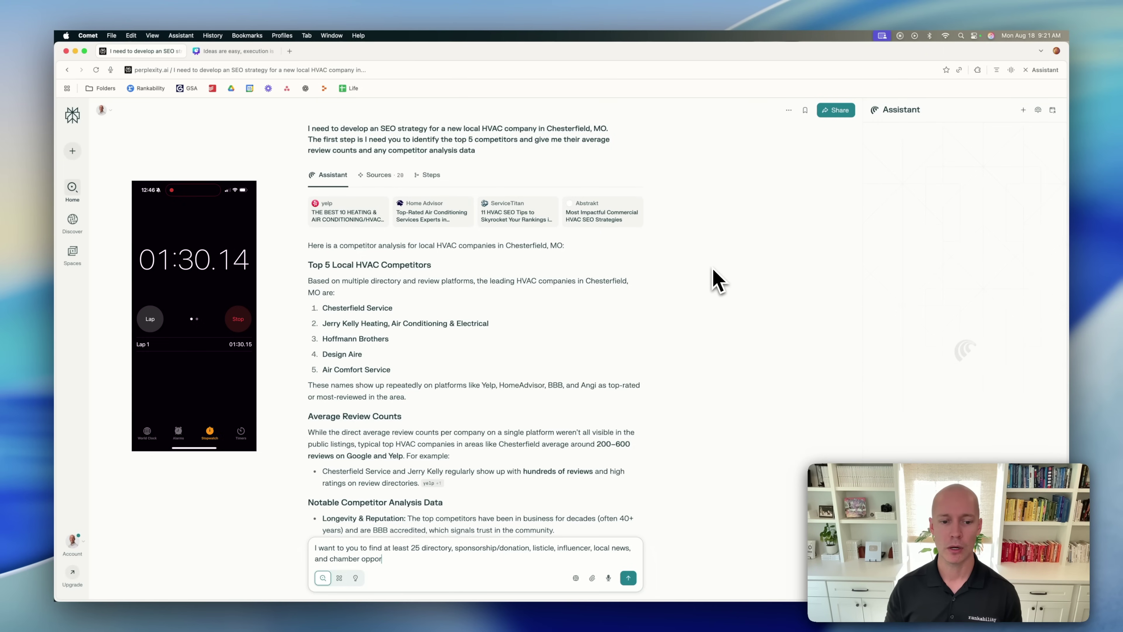
text(tunities for driving brand)
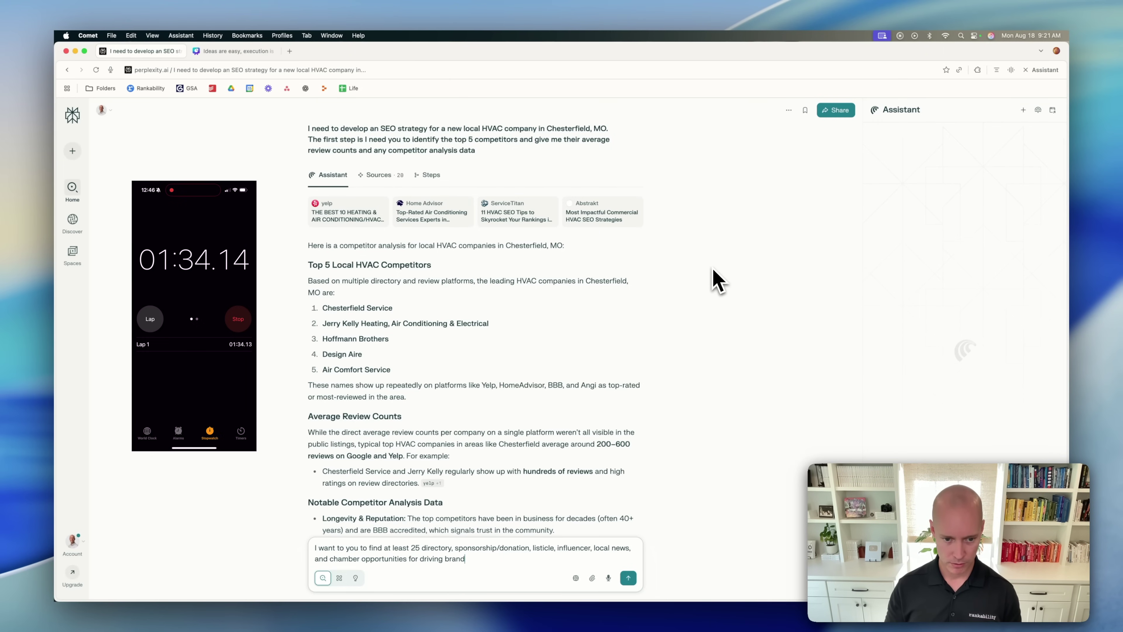
text( awarness and leads)
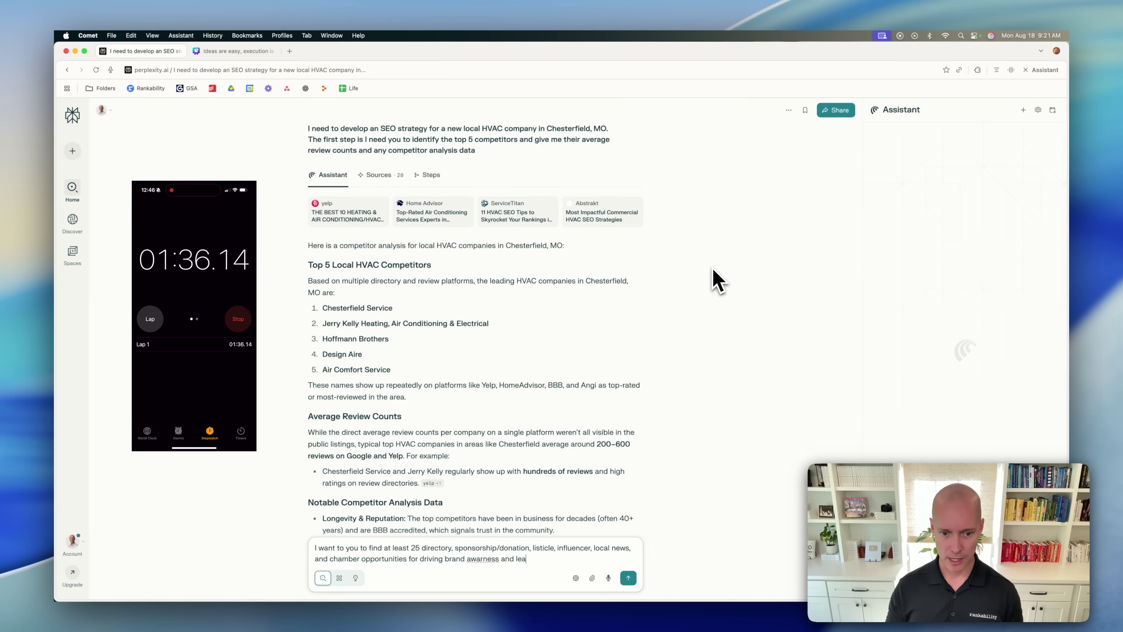
right_click(480, 560)
click(505, 417)
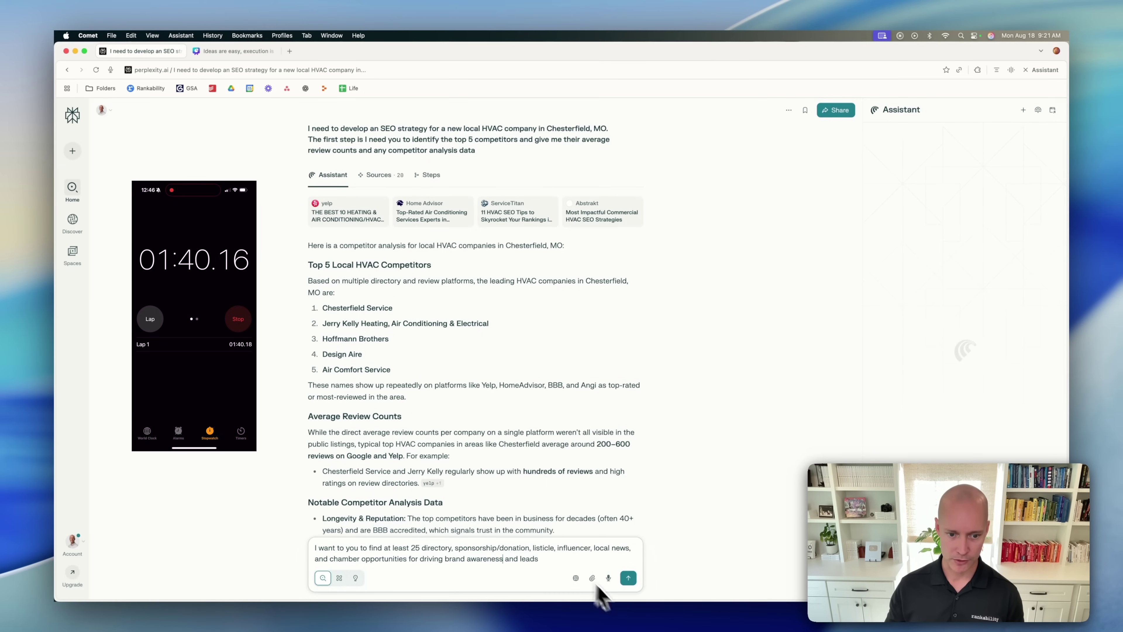
Send the opportunities request, then ask Comet to analyze a top competitor's exact service and location pages.
click(629, 583)
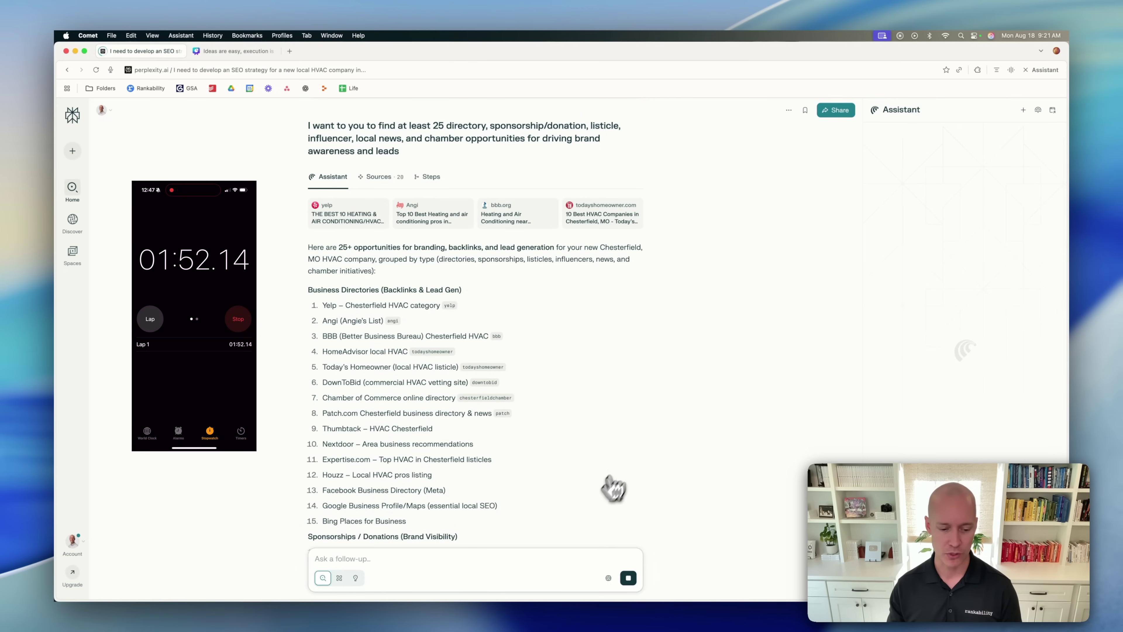
click(390, 558)
text(Ana)
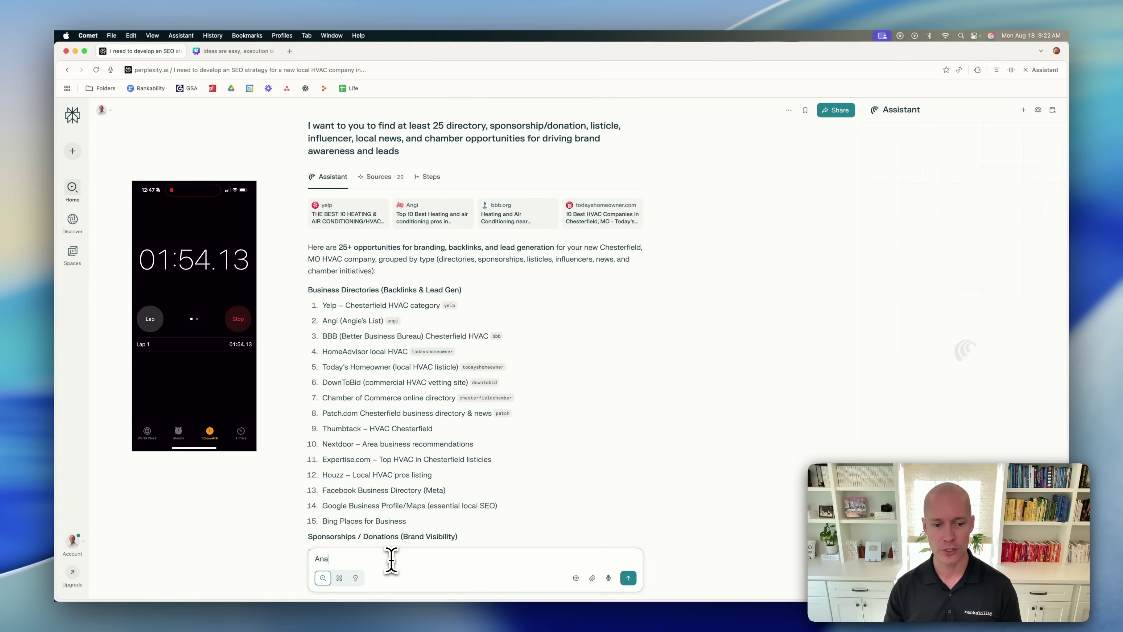
text(lyze on)
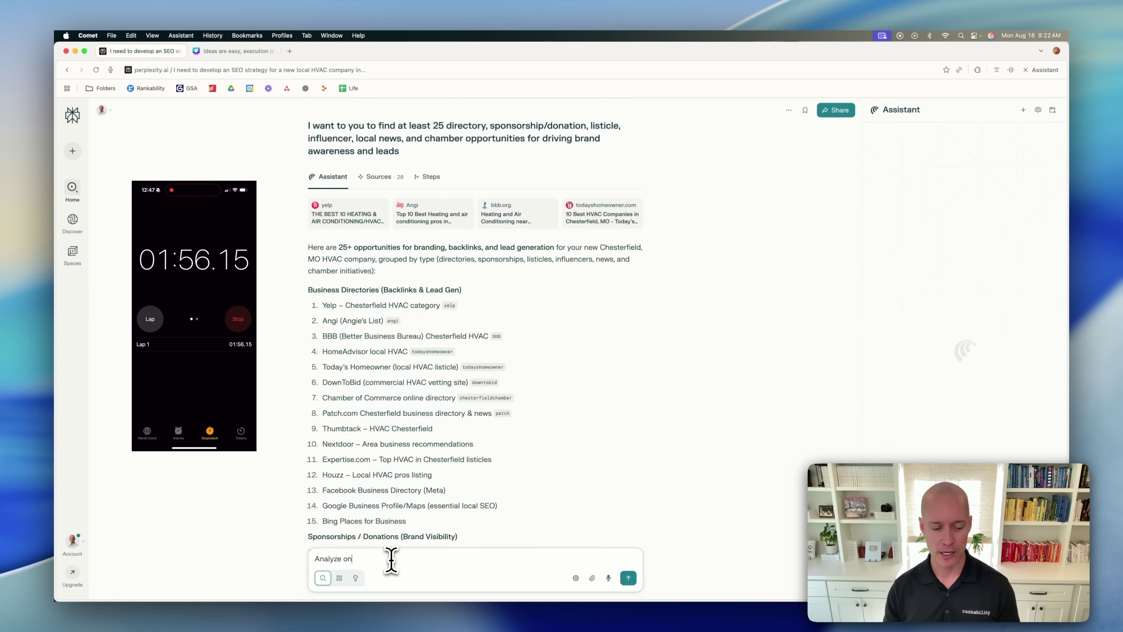
text(e of the top .com)
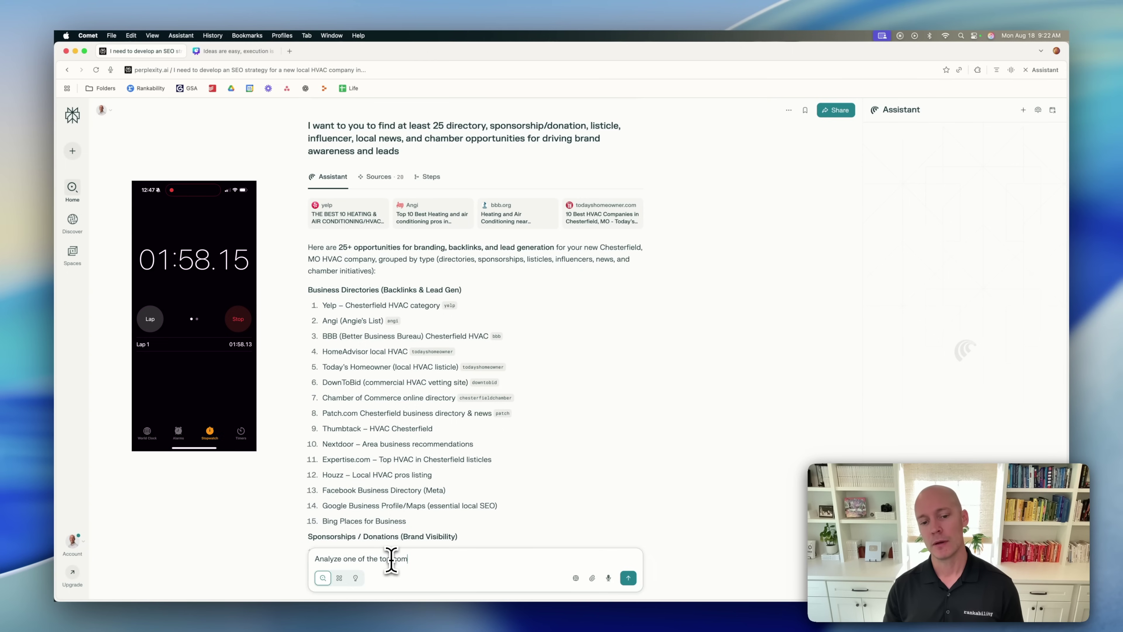
text(petitors an)
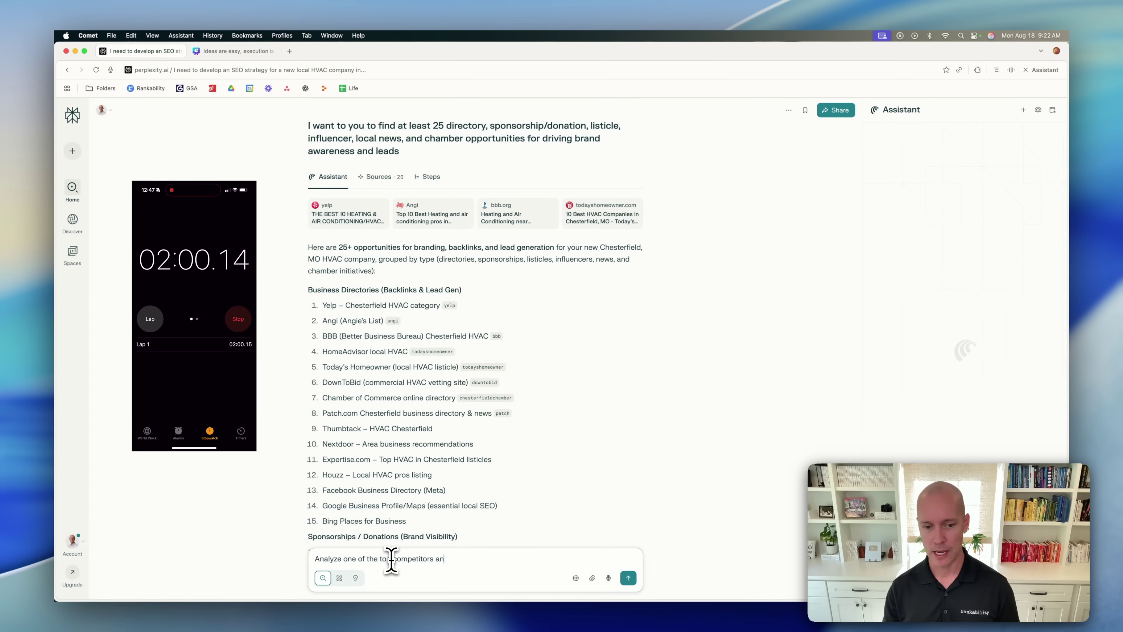
text(d tell me th)
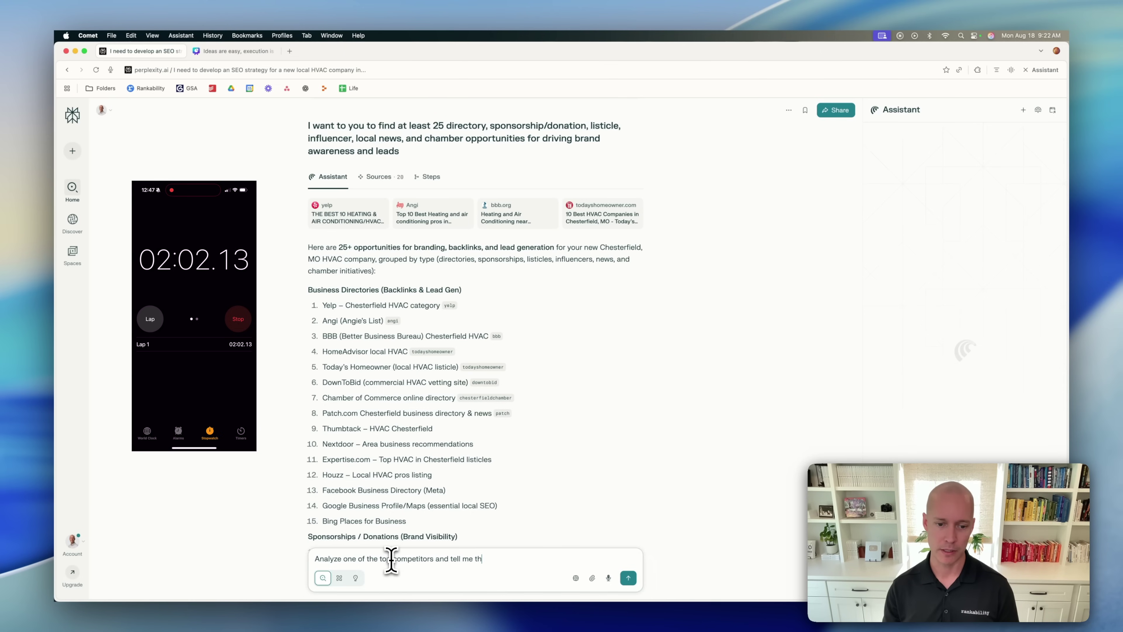
text(e xexact service)
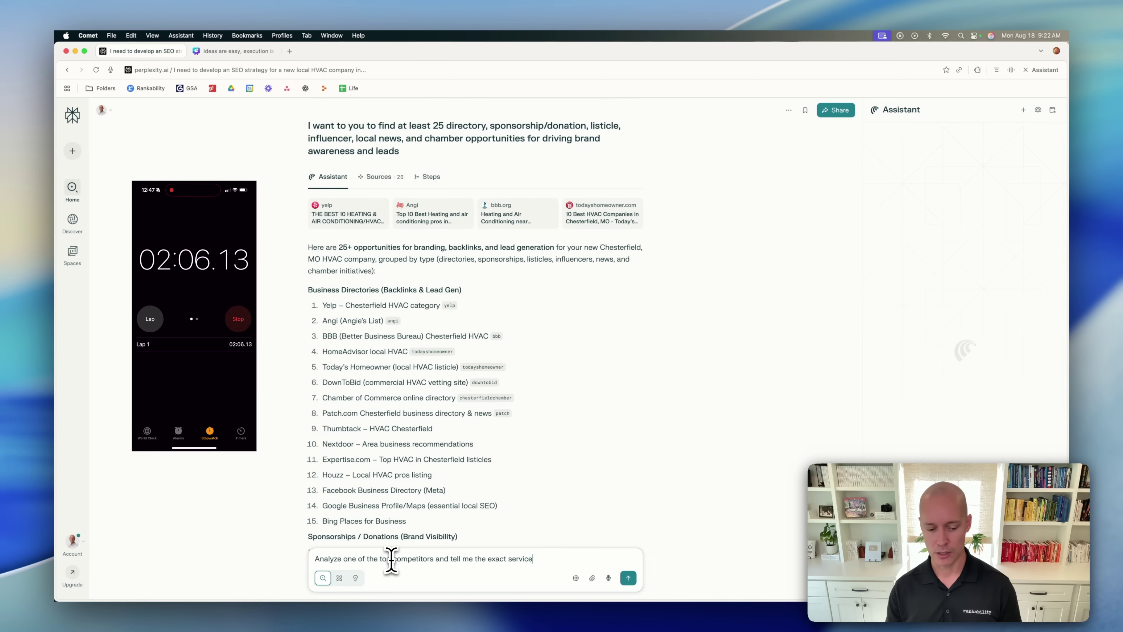
text( and locat)
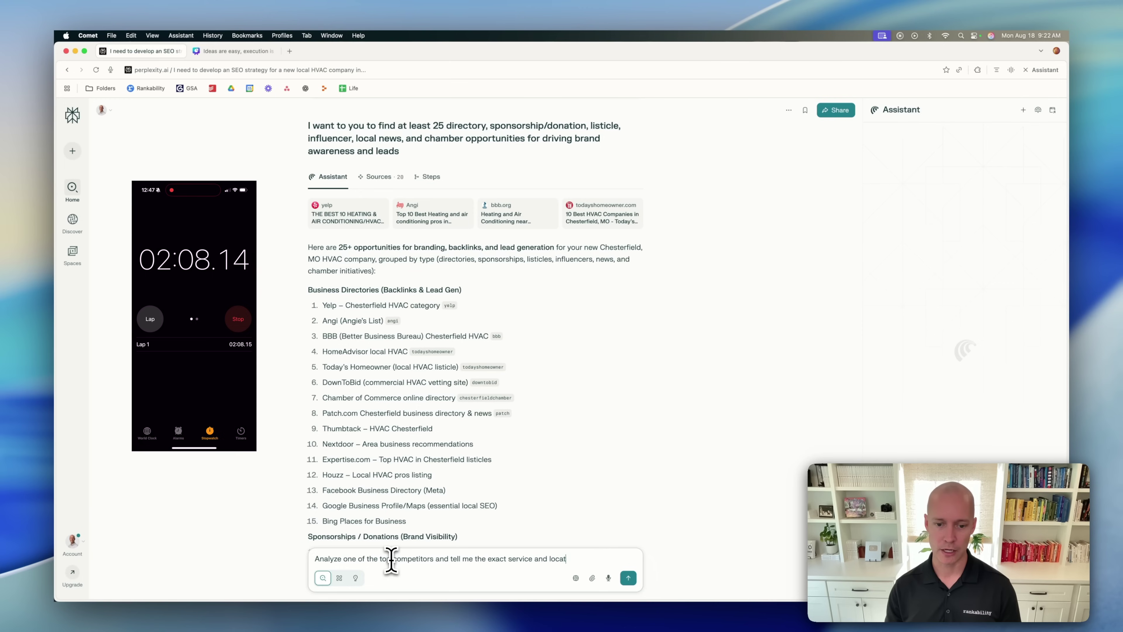
text(ion pages to build )
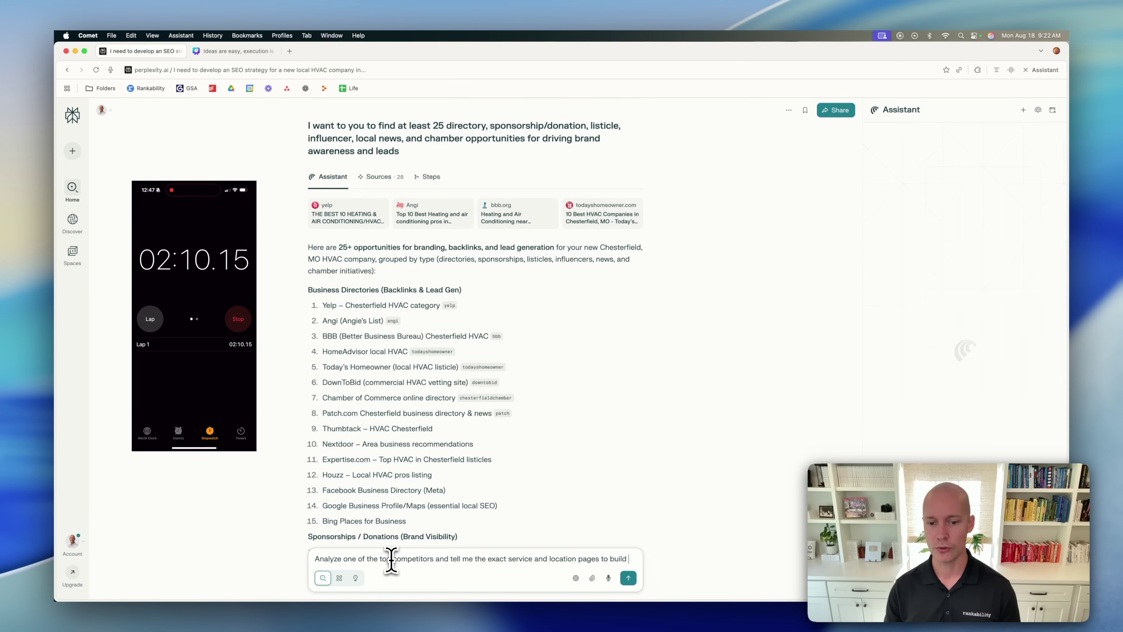
text(for our site around them)
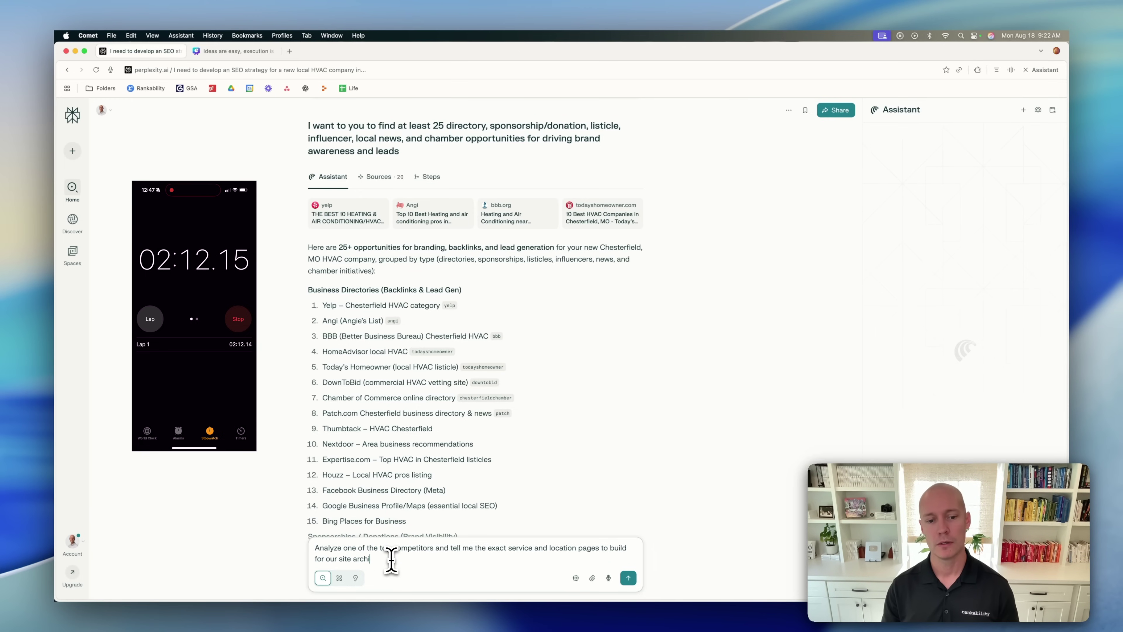
key(Return)
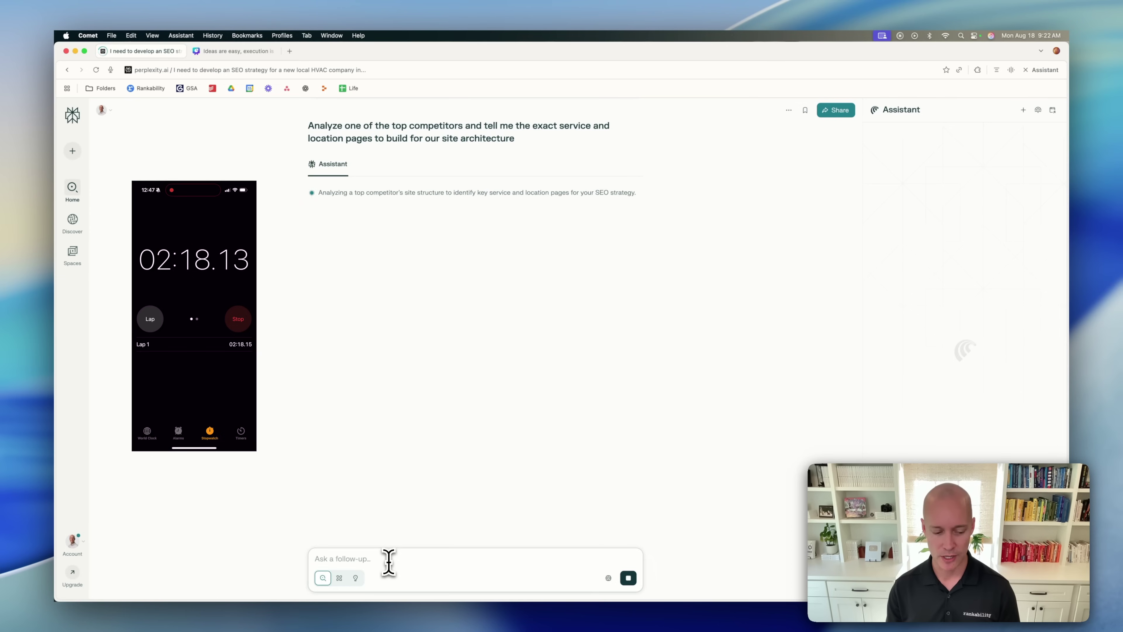
Request at least 25 topically relevant content ideas that support and align with the commercial pages.
text(Create )
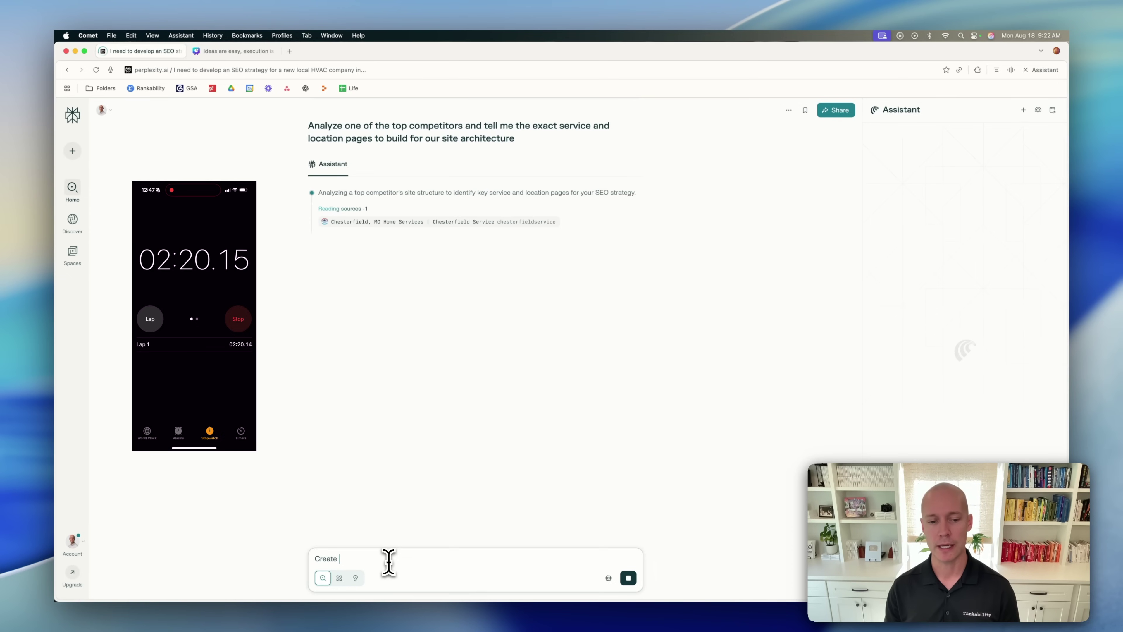
text(at least 25 to)
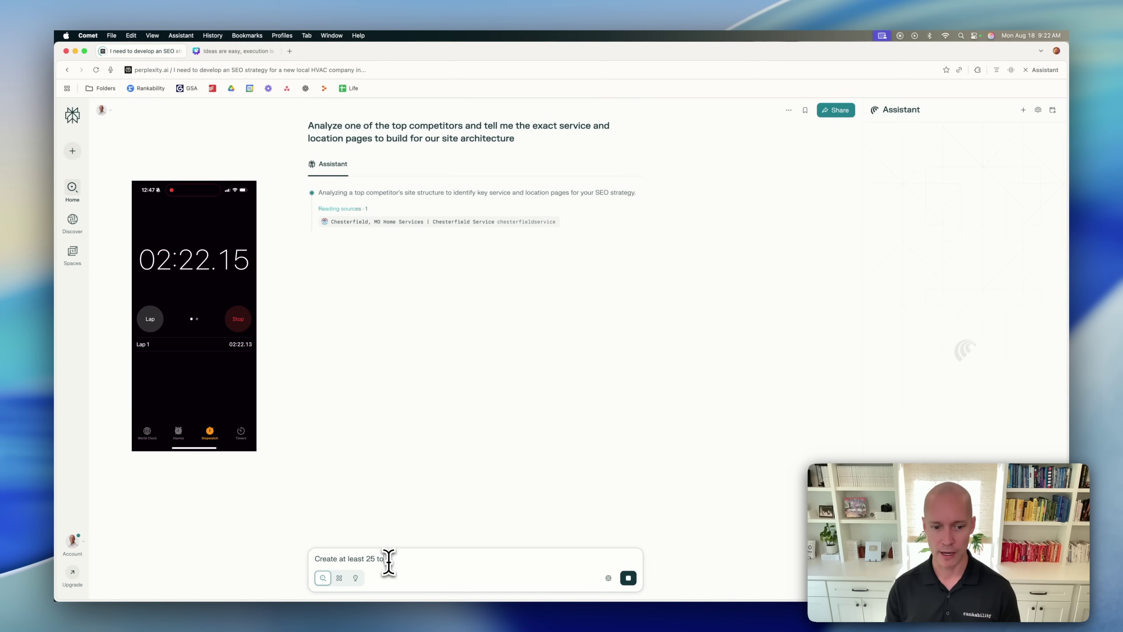
text(pically relevant co)
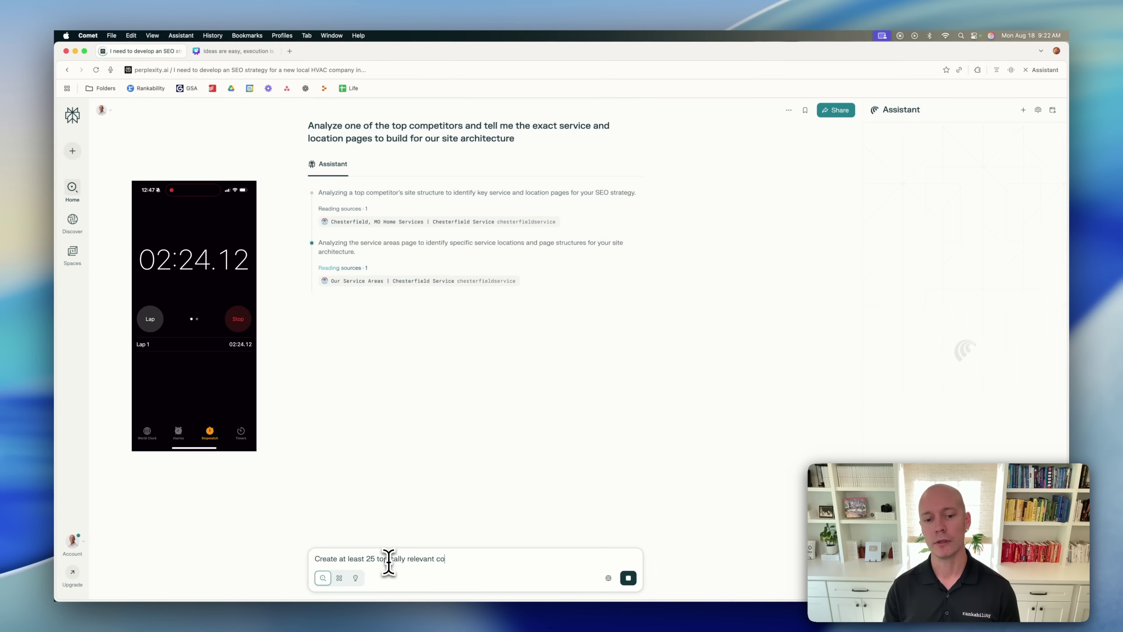
text(ntent ideas t)
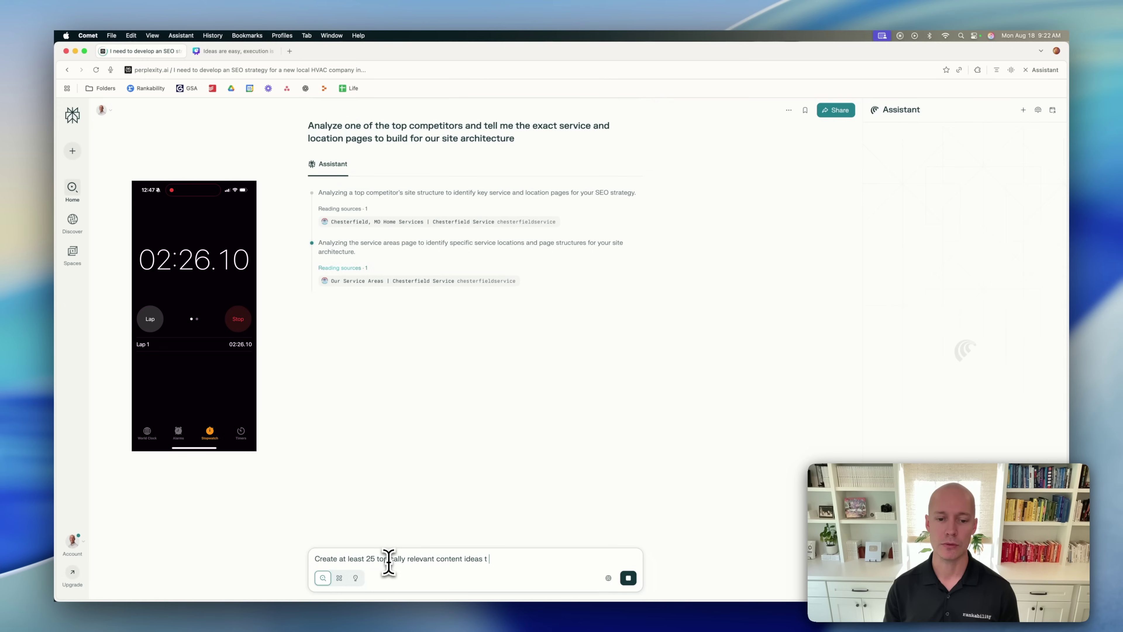
text(o support)
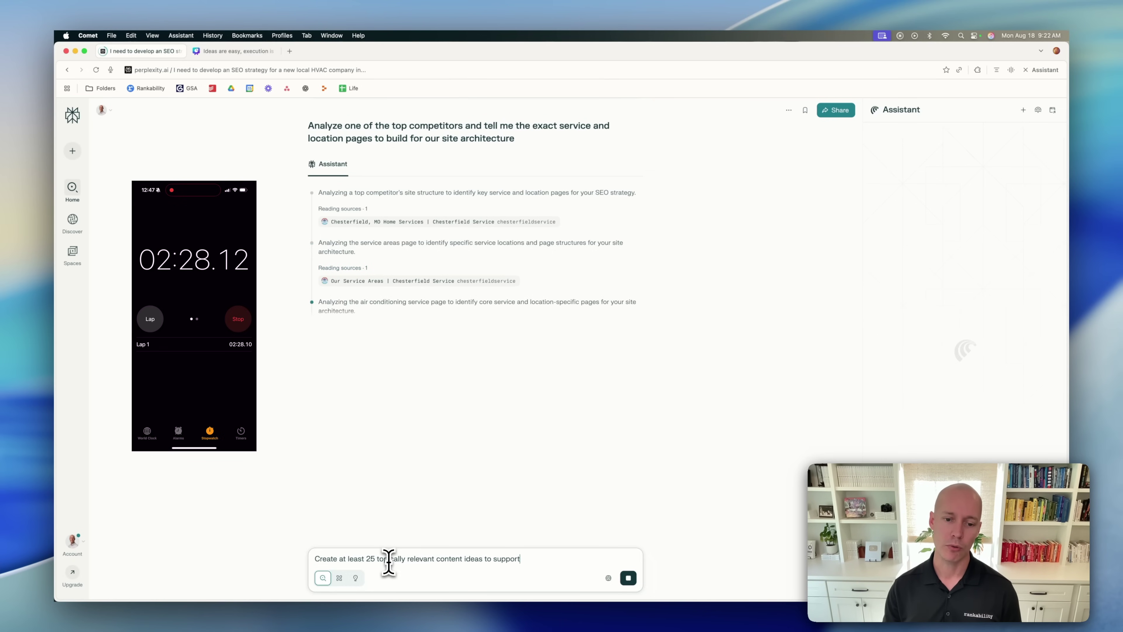
text( our commerci)
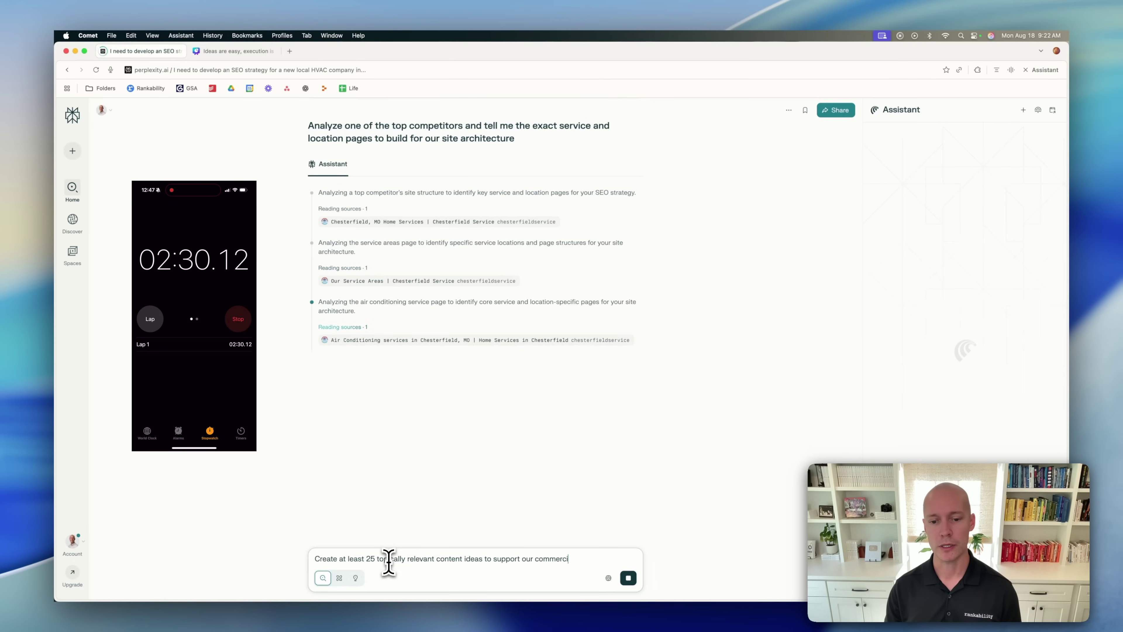
text(al pages. Ma)
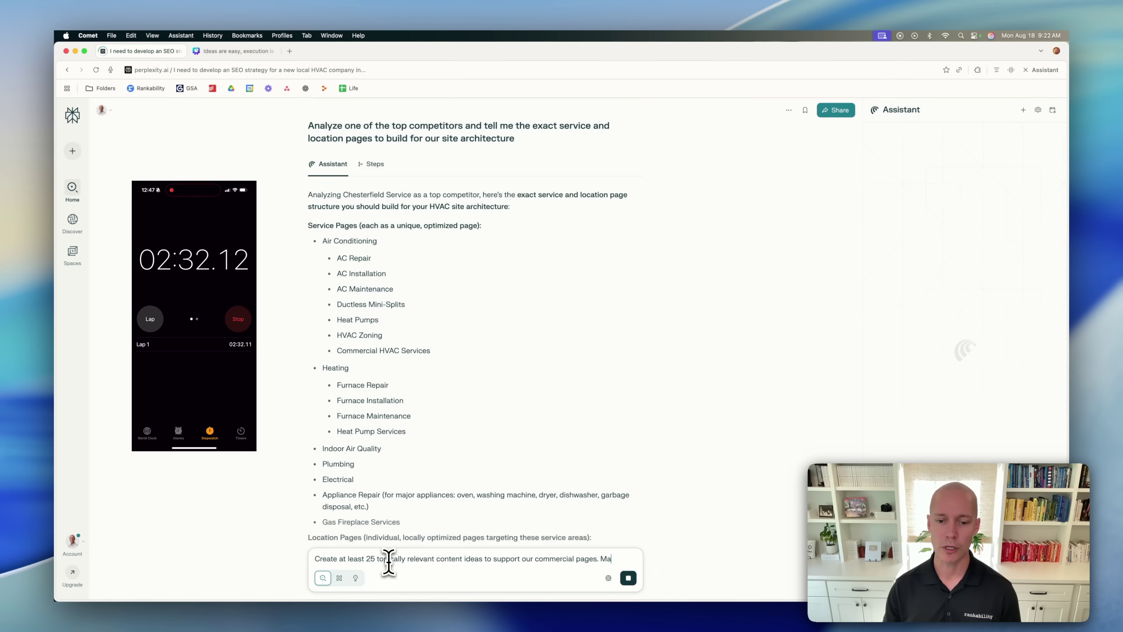
text(ke sure the)
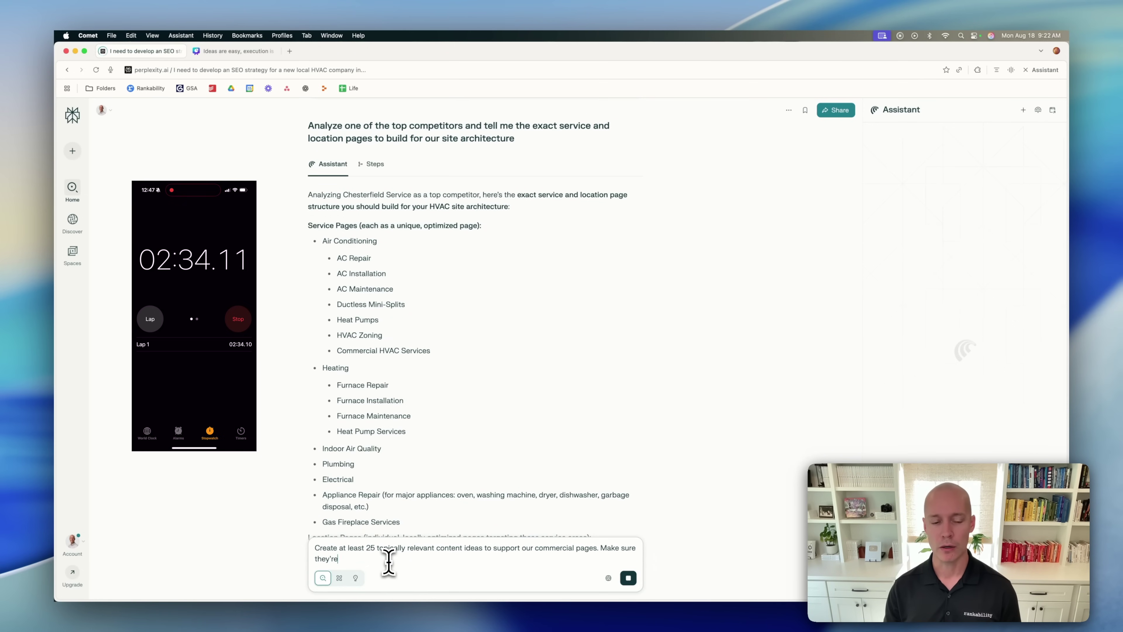
text(y a)
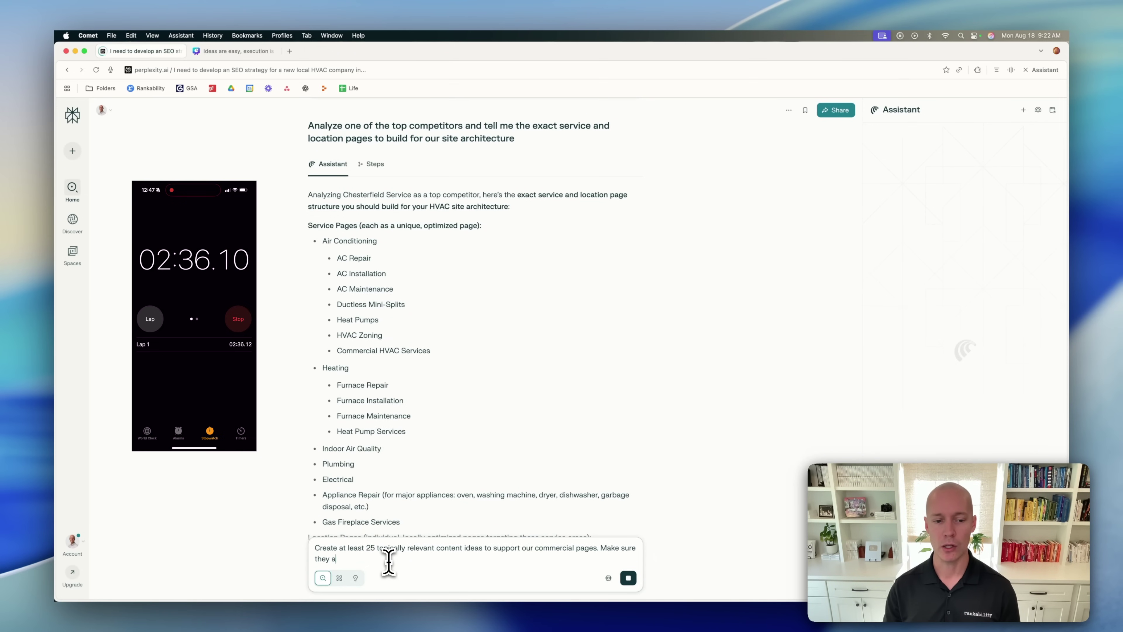
text(lign with our su)
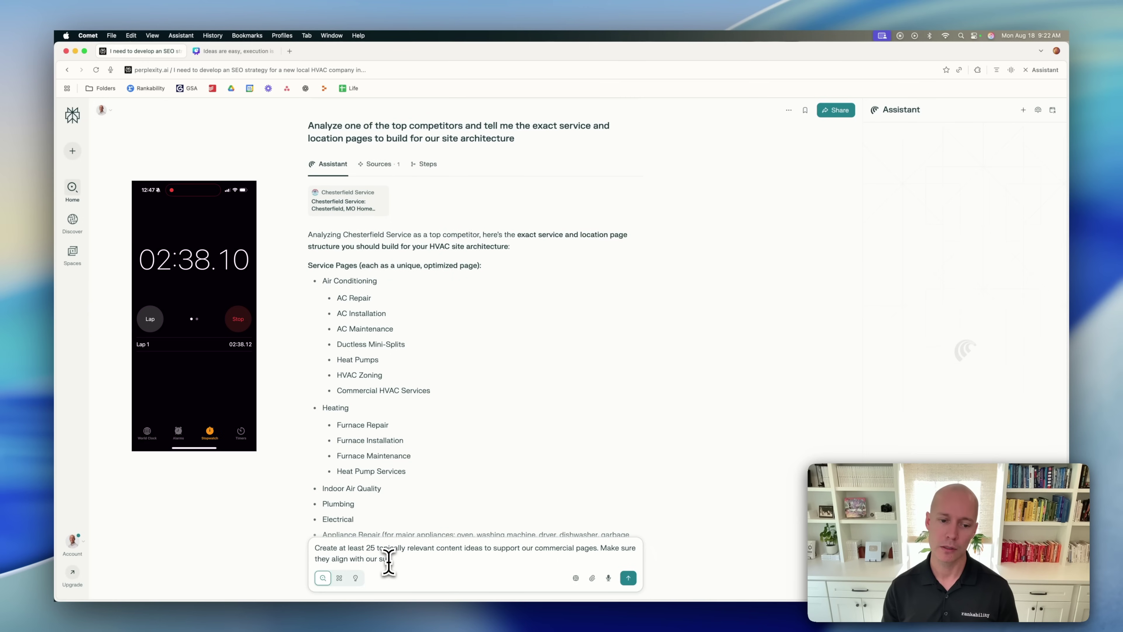
text(bject mater exper)
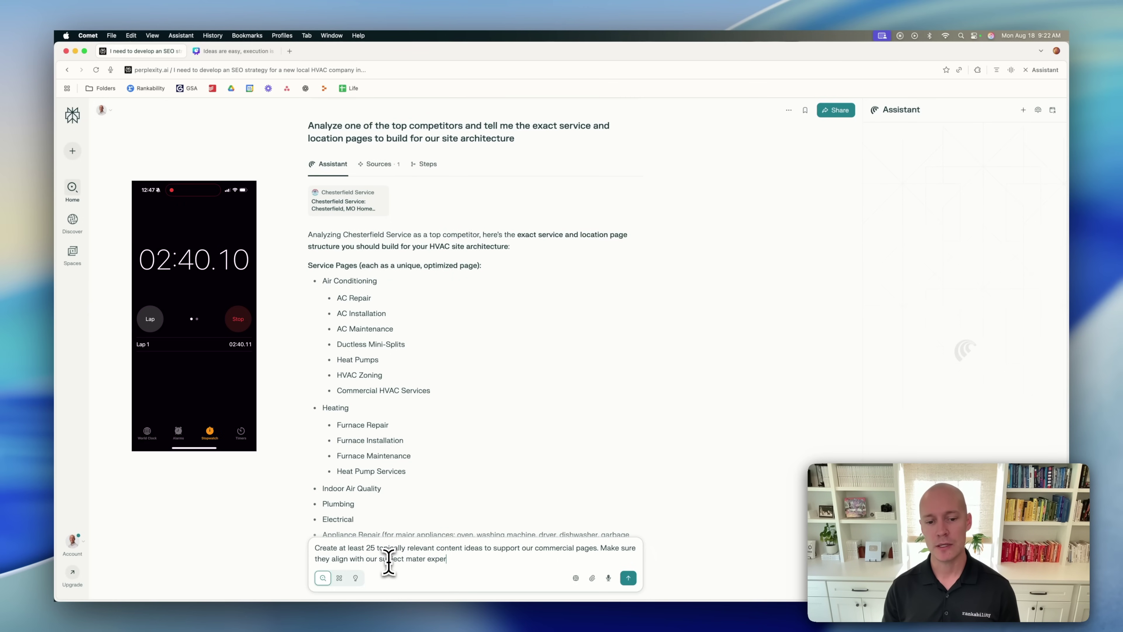
text(tise and primary location)
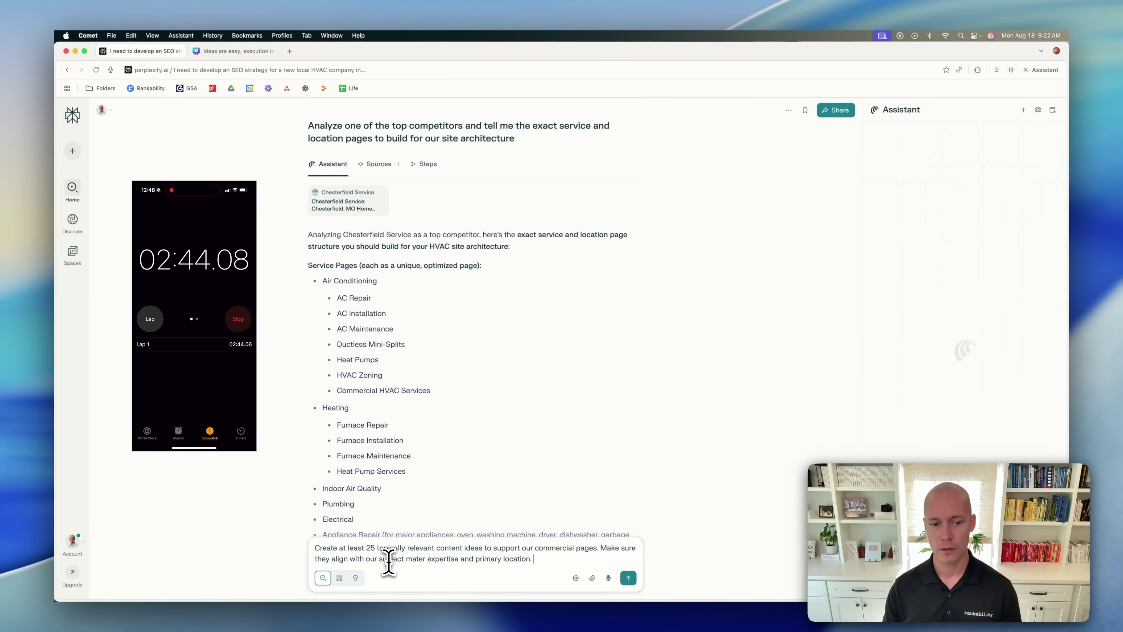
text(. Link bait is al)
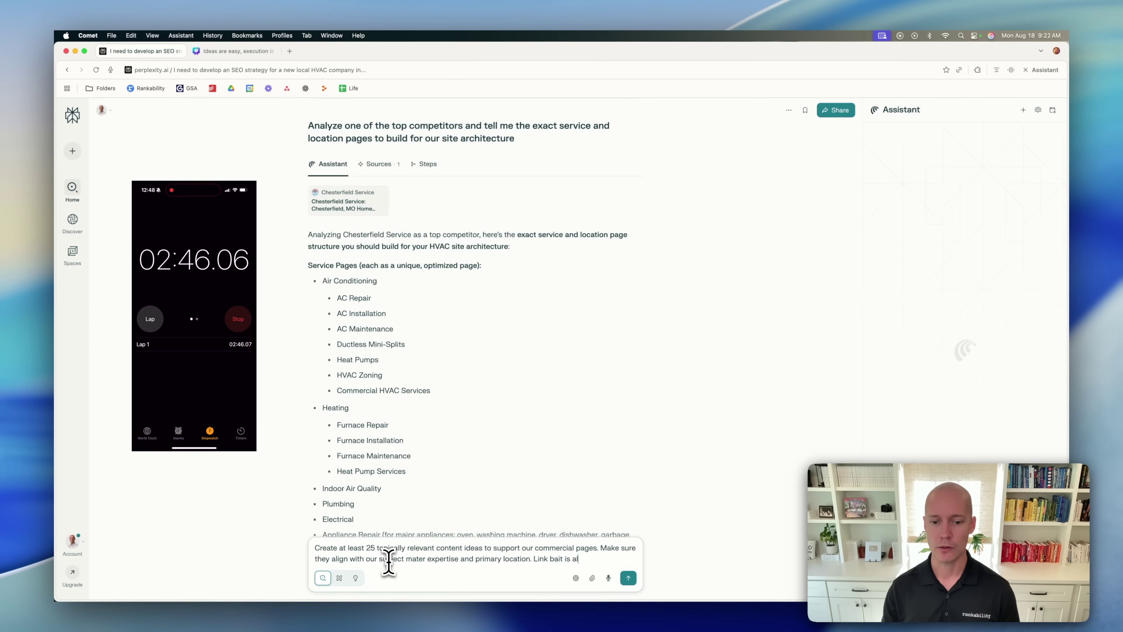
text(so good in this con)
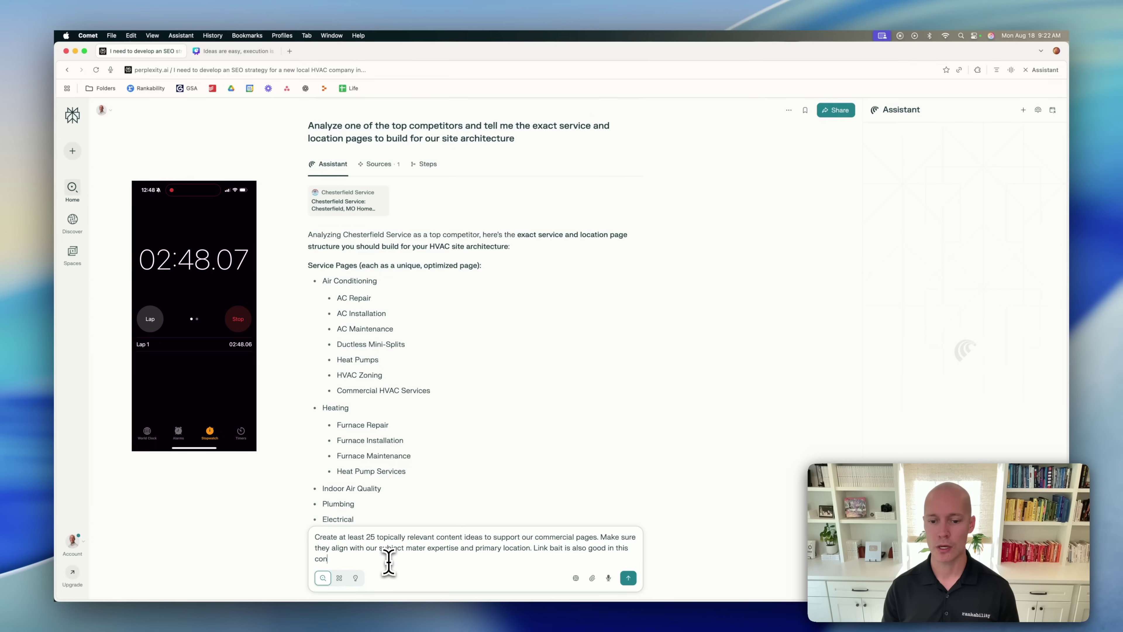
text(text)
key(Return)
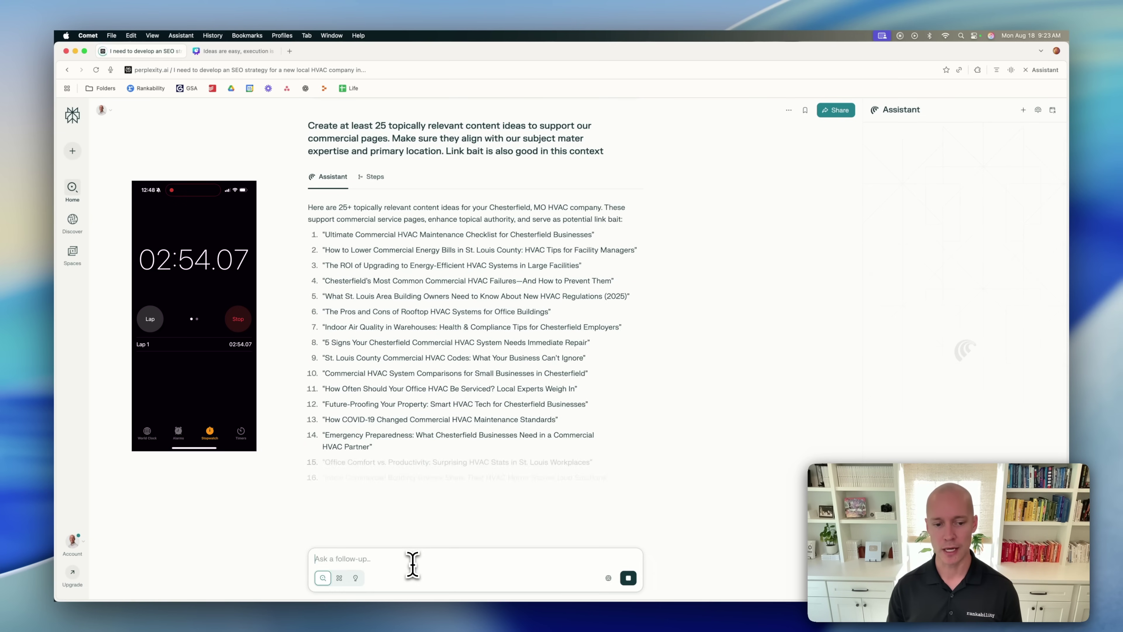
Draft a follow-up to recap the entire local SEO strategy and highlight potential gaps.
text(Recap this entire e)
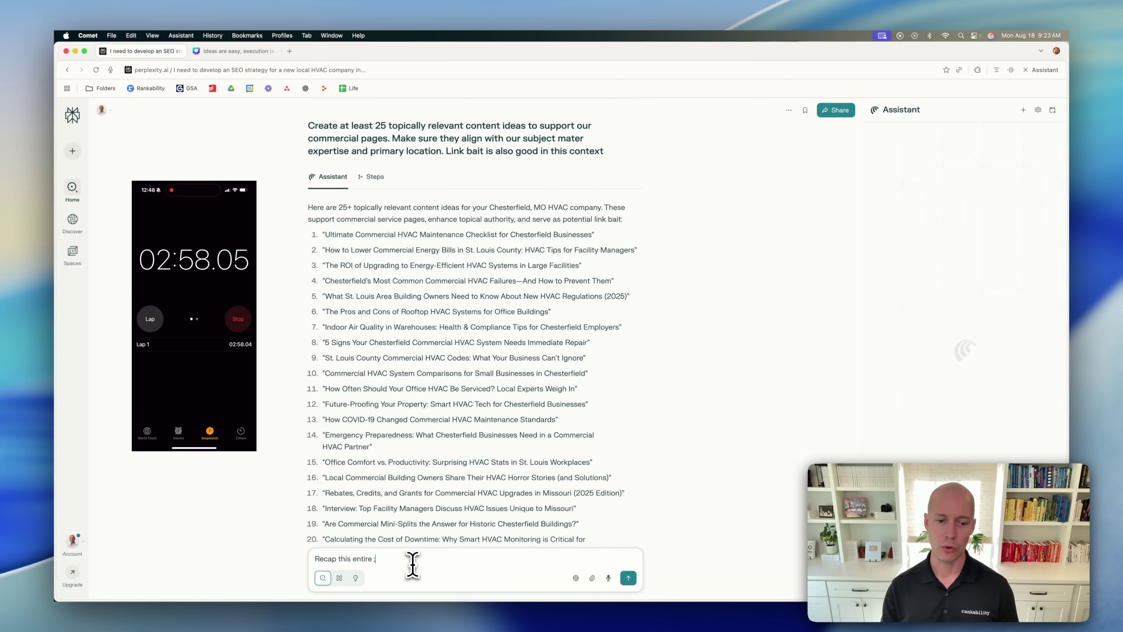
text(local S)
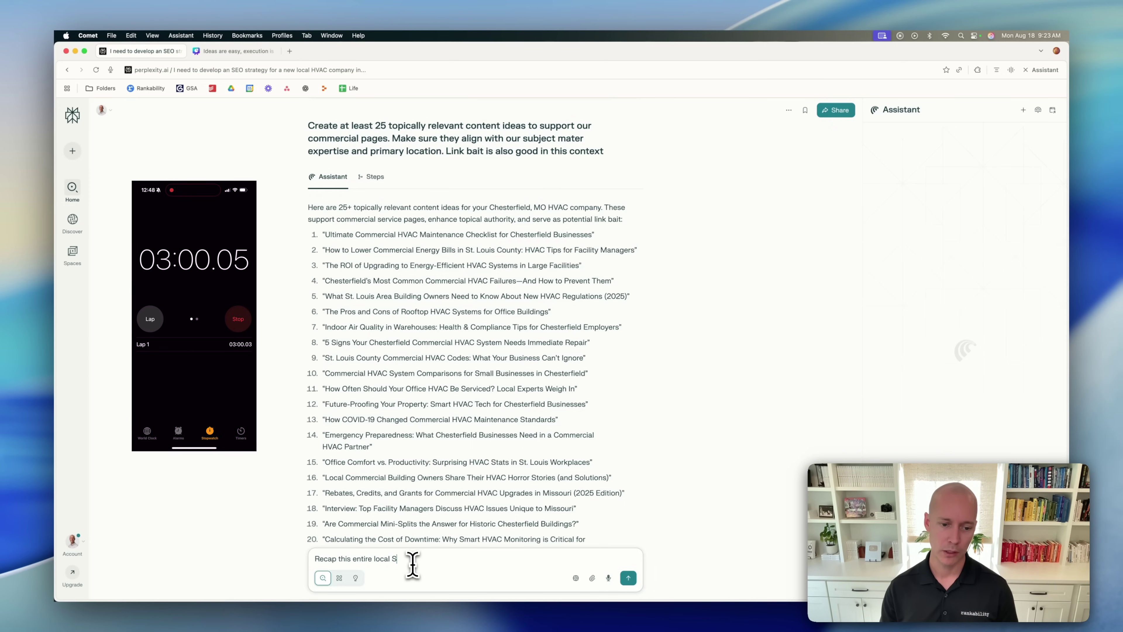
text(EO strategy and)
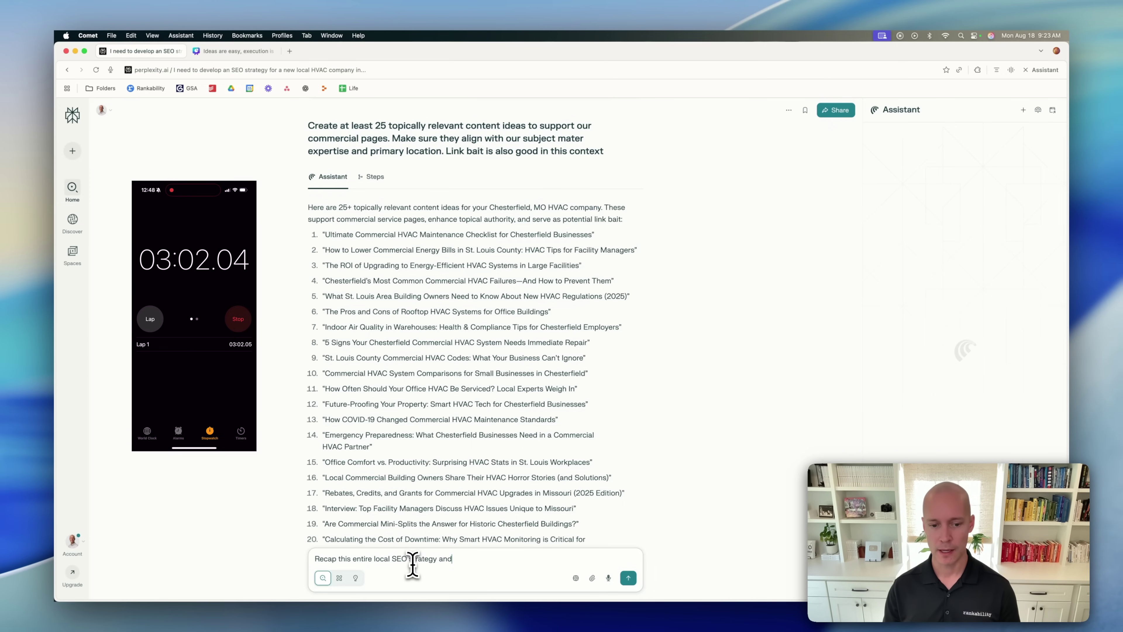
text( highlight any poten)
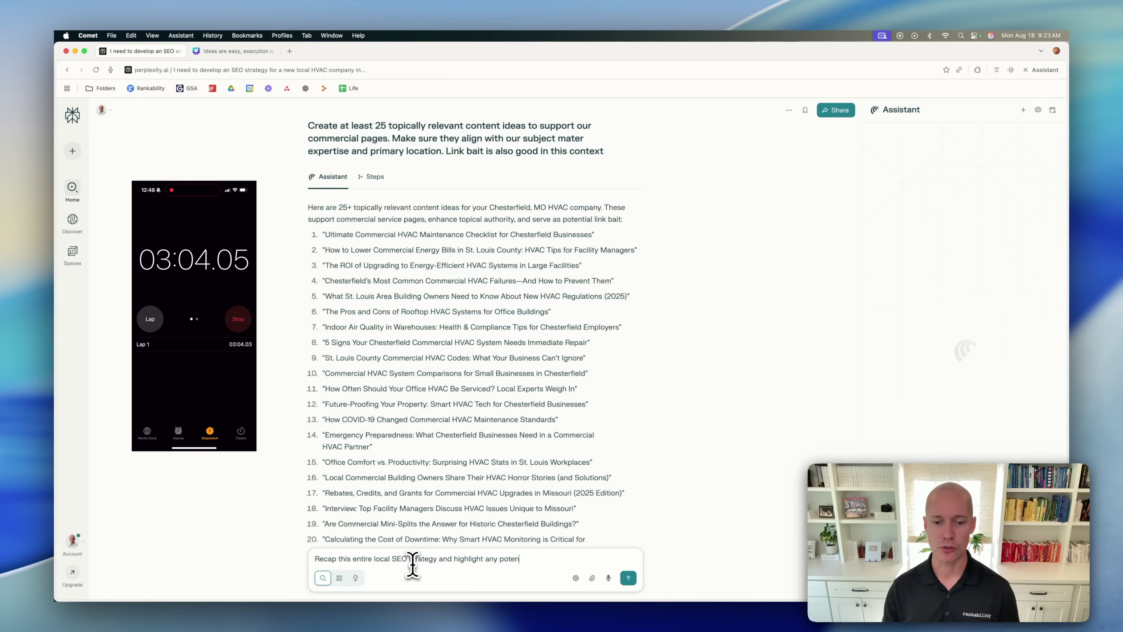
text(tial gaps in our )
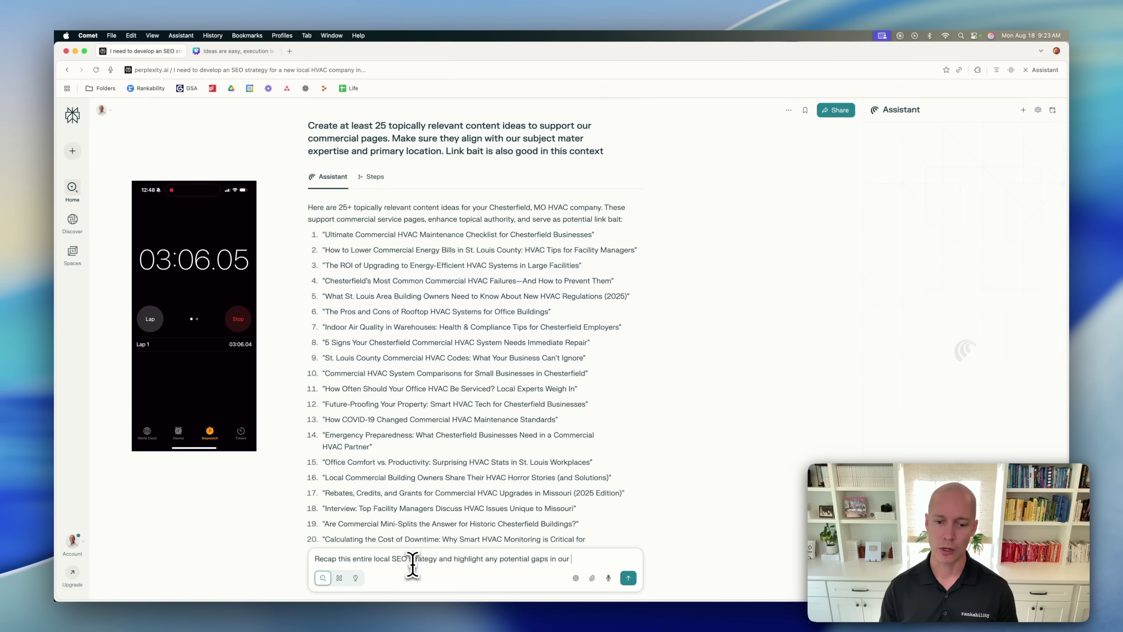
text(strategy)
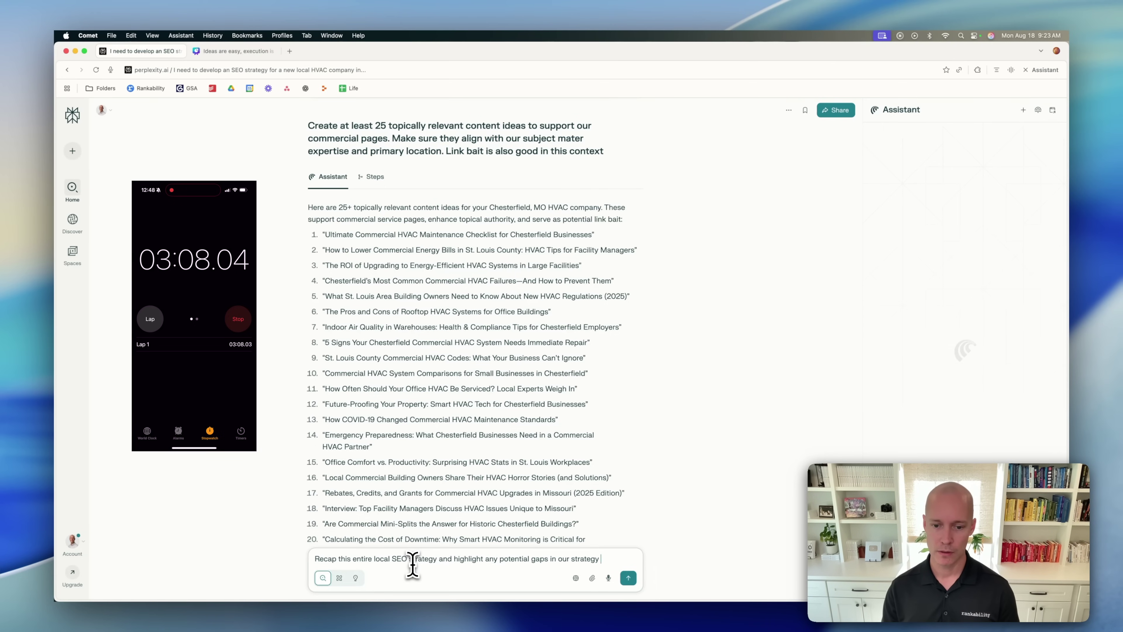
text( as well)
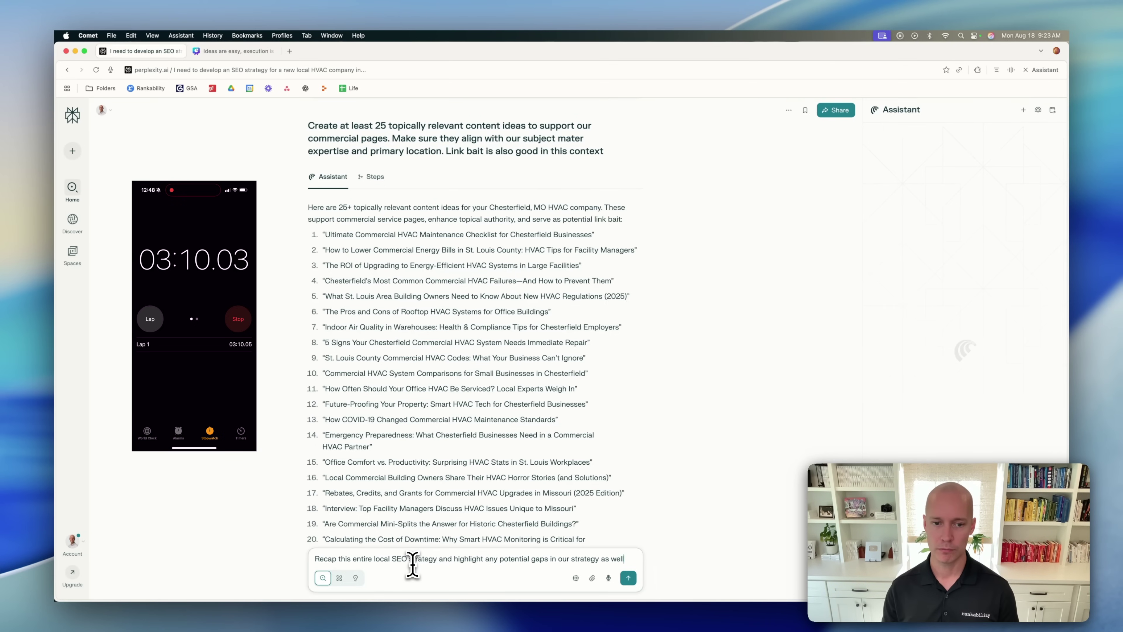
Submit the recap-and-gaps follow-up and scroll through the resulting strategy recap and earlier answers.
key(Return)
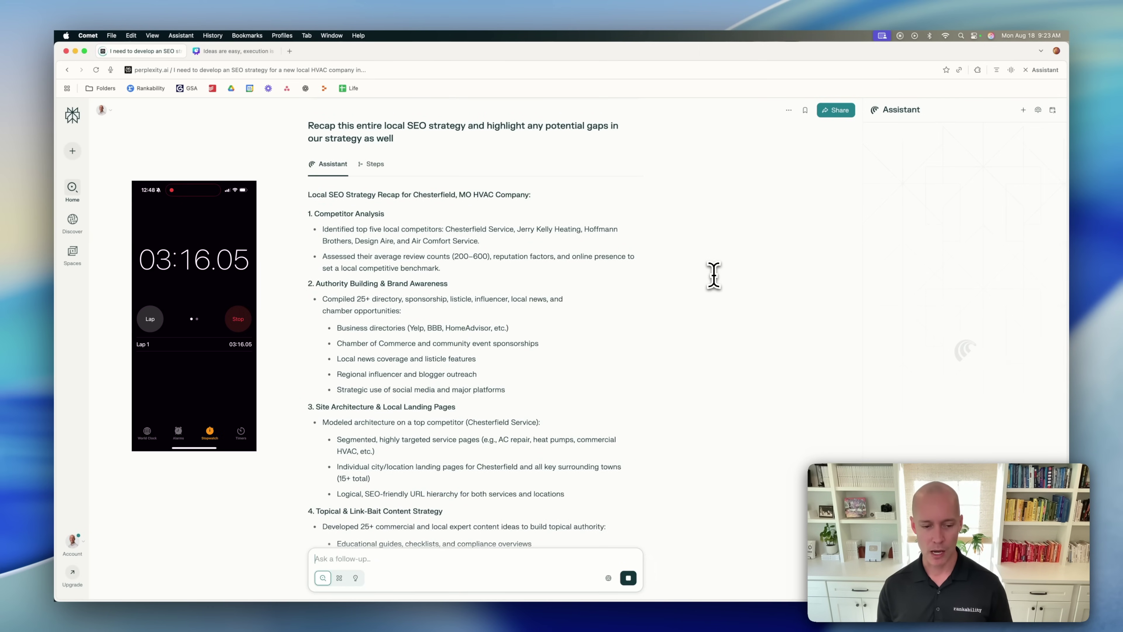
scroll(710, 282, up, 2)
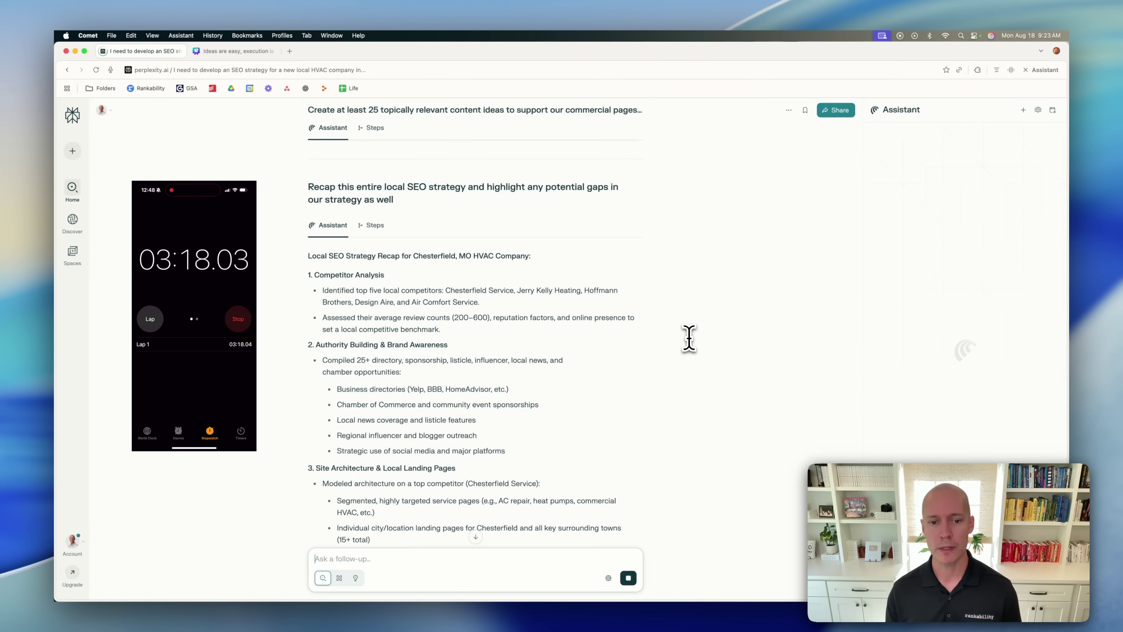
scroll(689, 338, down, 5)
scroll(691, 339, up, 10)
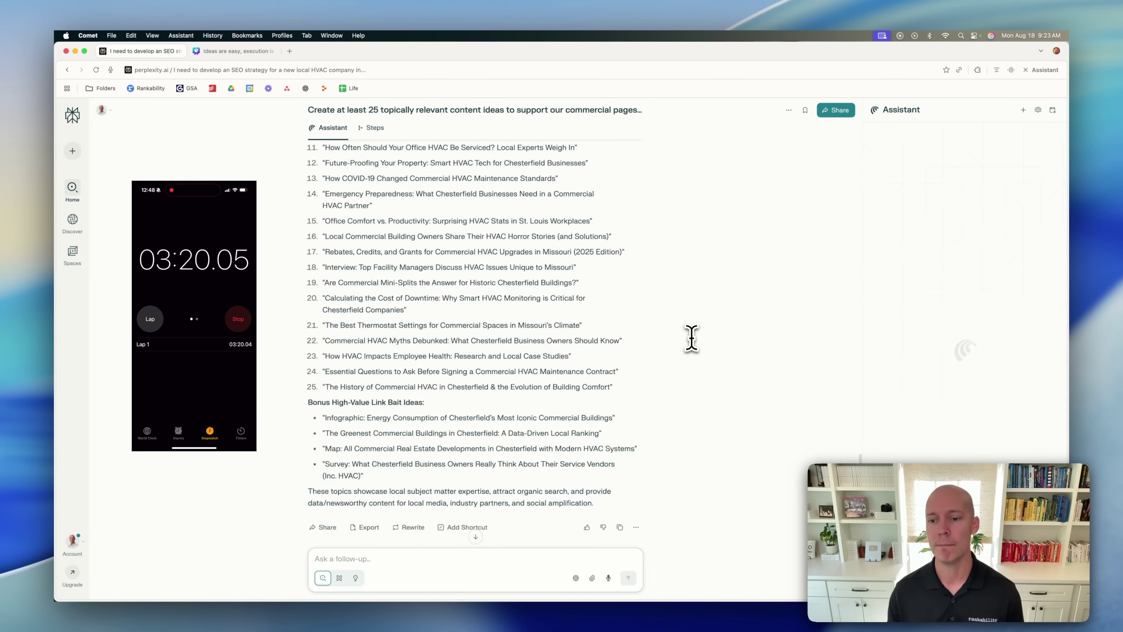
scroll(692, 339, up, 20)
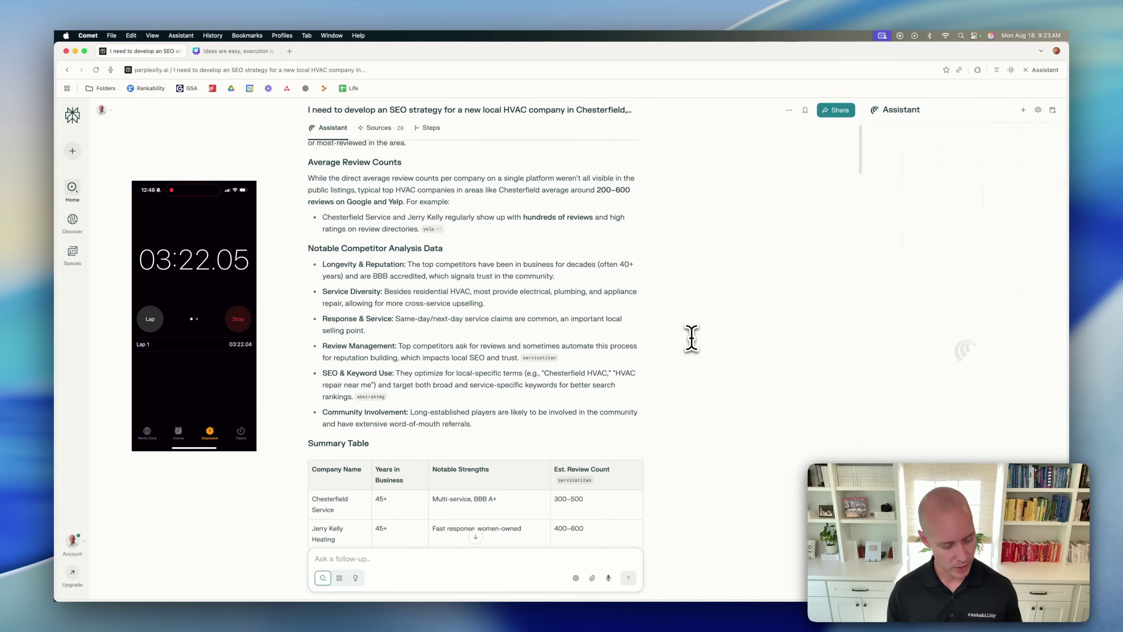
scroll(691, 339, up, 1)
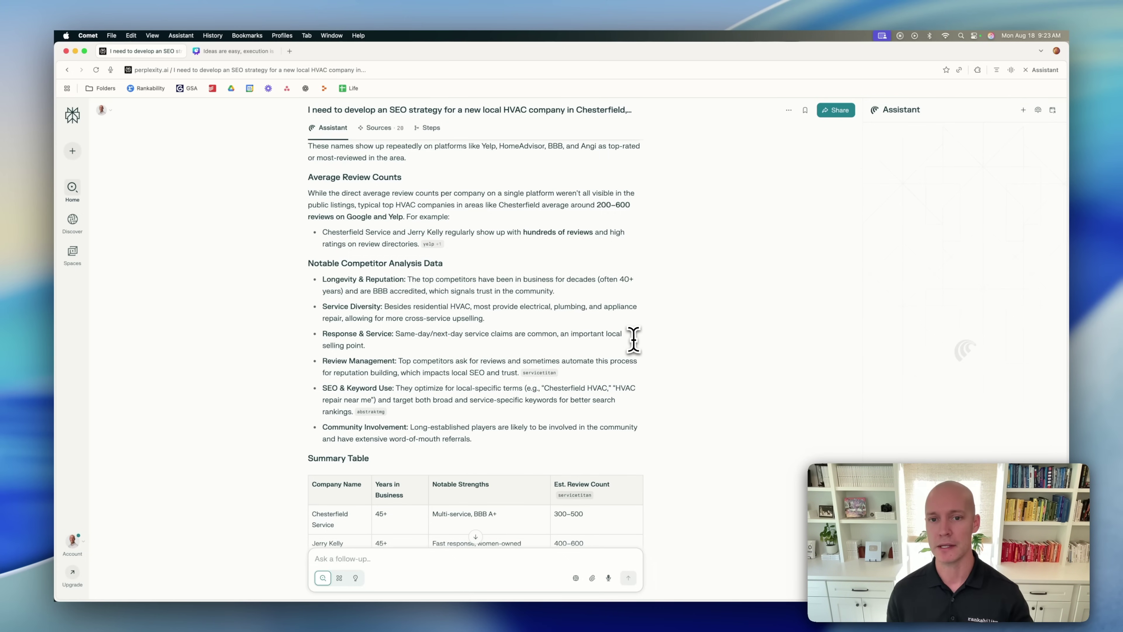
scroll(633, 340, up, 2)
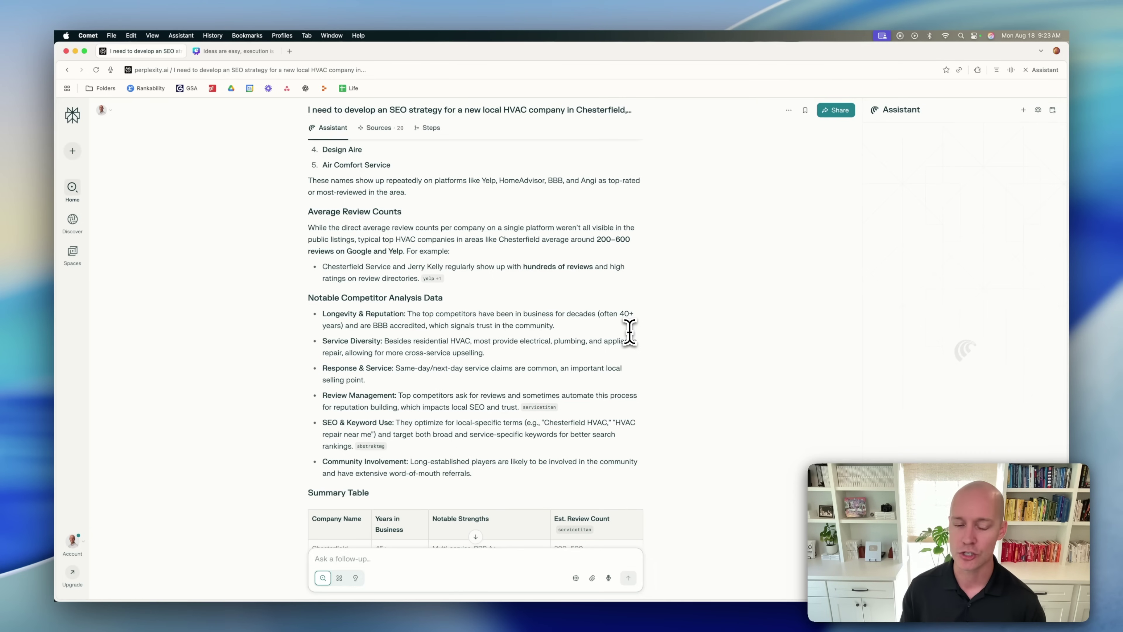
scroll(630, 331, up, 5)
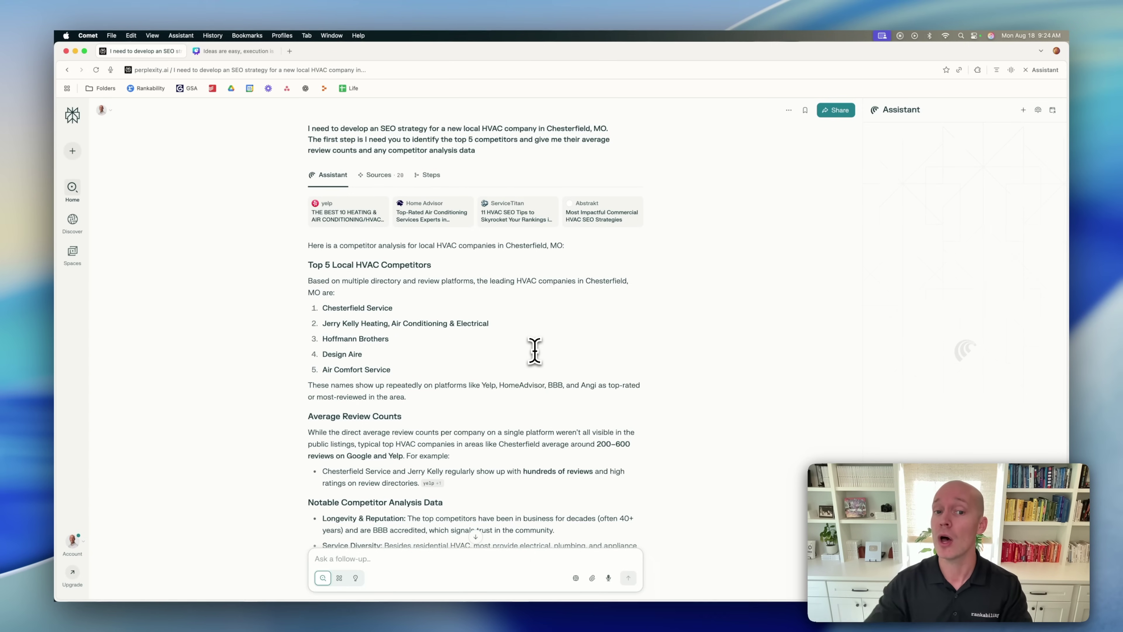
click(837, 111)
Set thread sharing to 'Anyone with the link', then scroll to the competitor summary table.
click(743, 173)
click(778, 279)
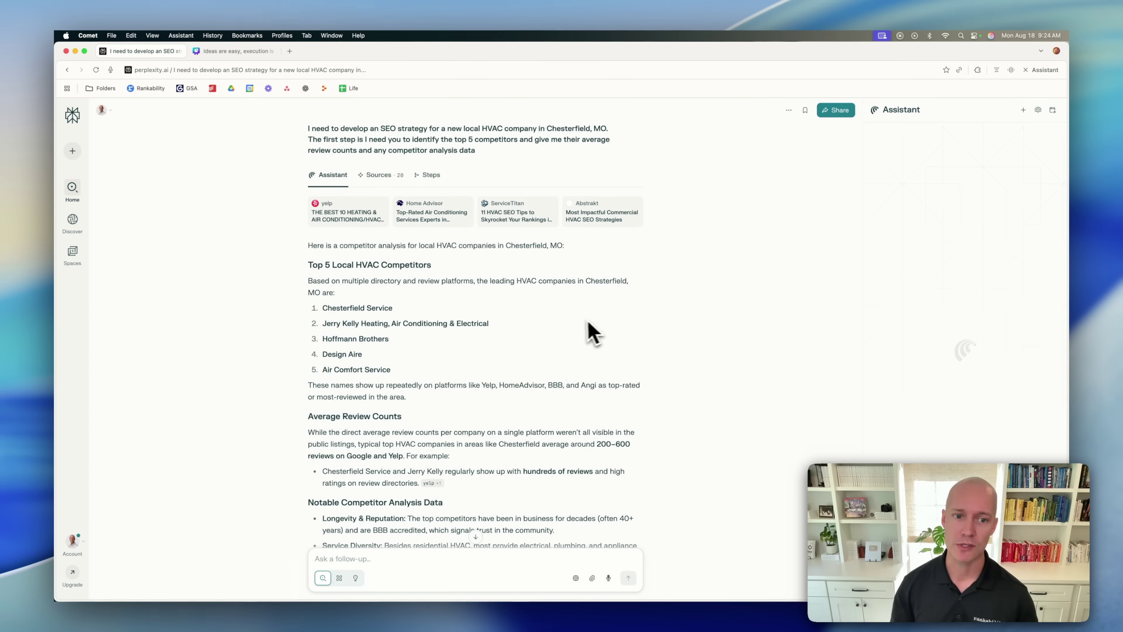
scroll(588, 341, down, 3)
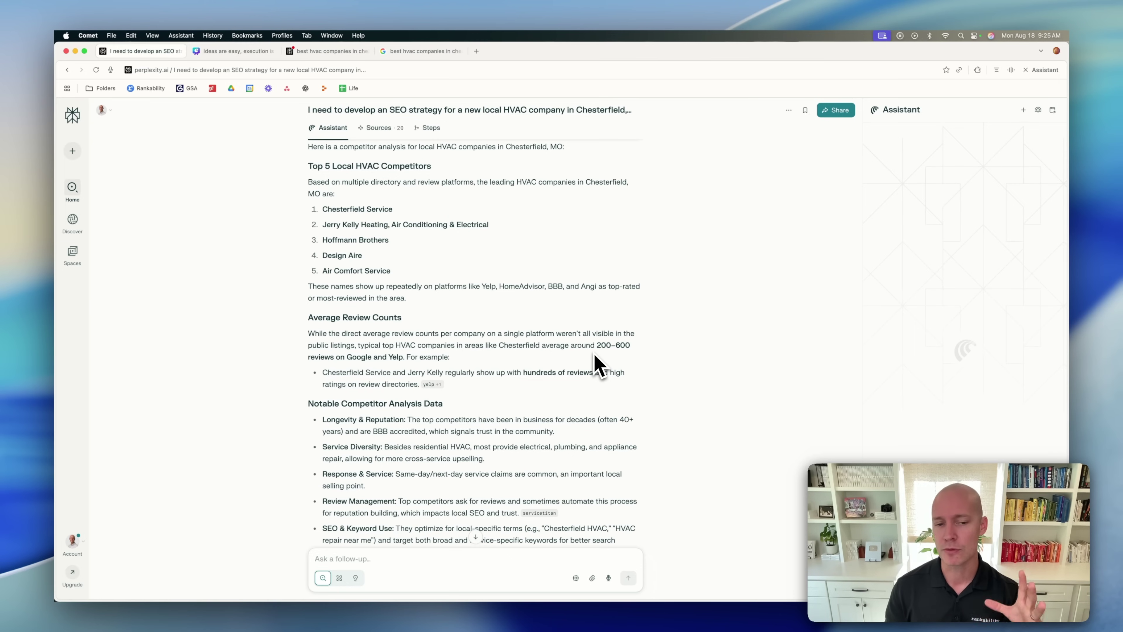
scroll(600, 365, down, 2)
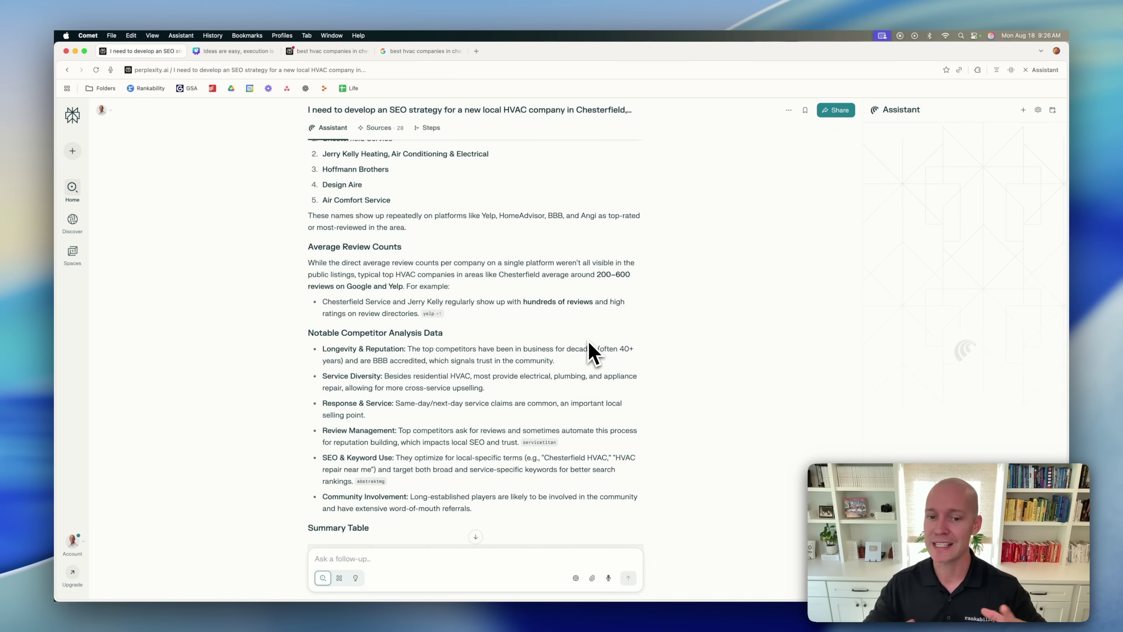
scroll(592, 352, down, 10)
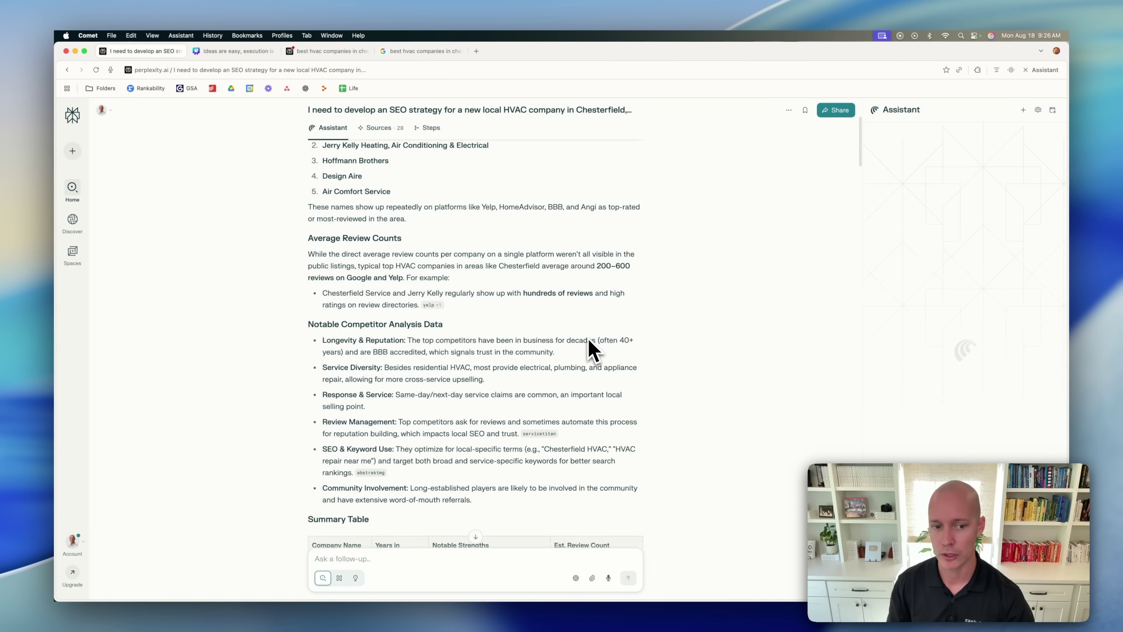
scroll(604, 317, down, 2)
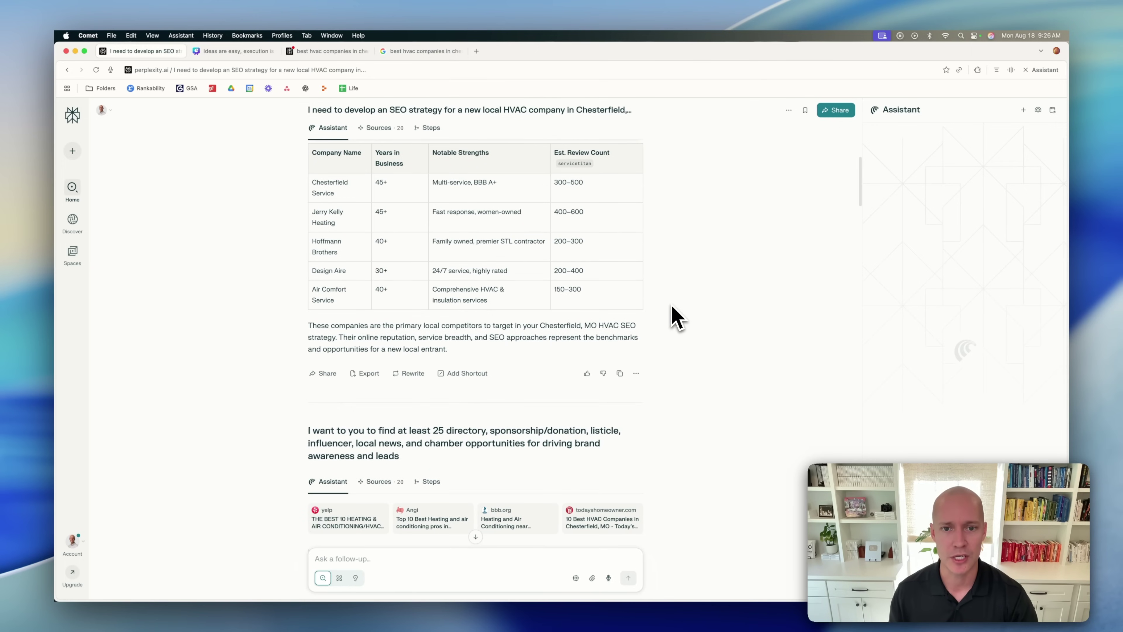
scroll(628, 290, down, 1)
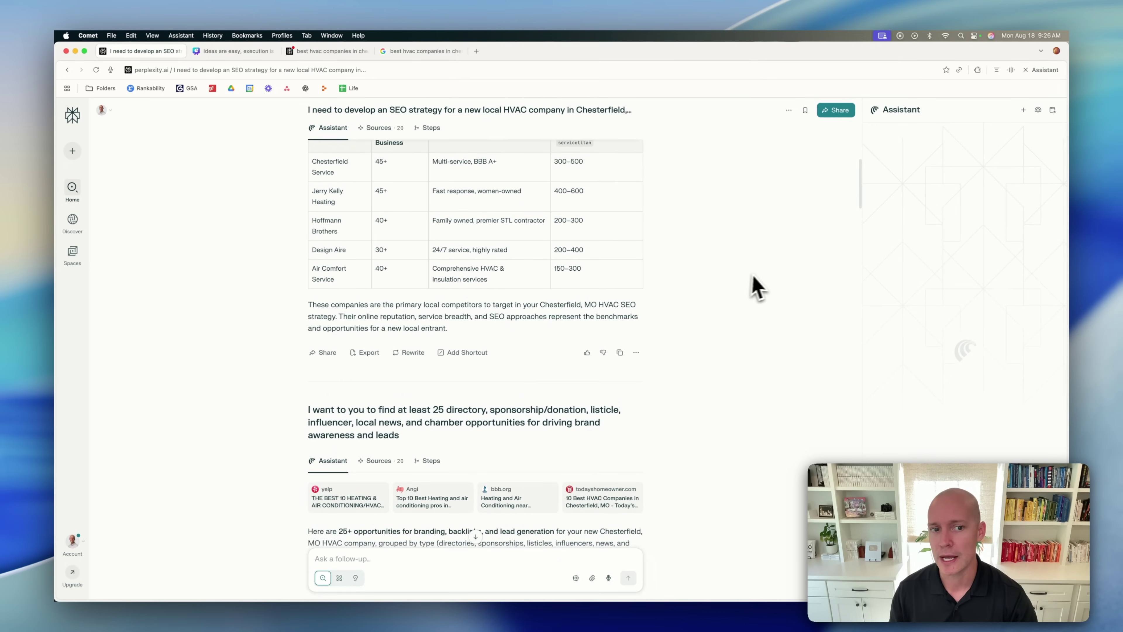
scroll(755, 284, down, 3)
scroll(759, 285, down, 2)
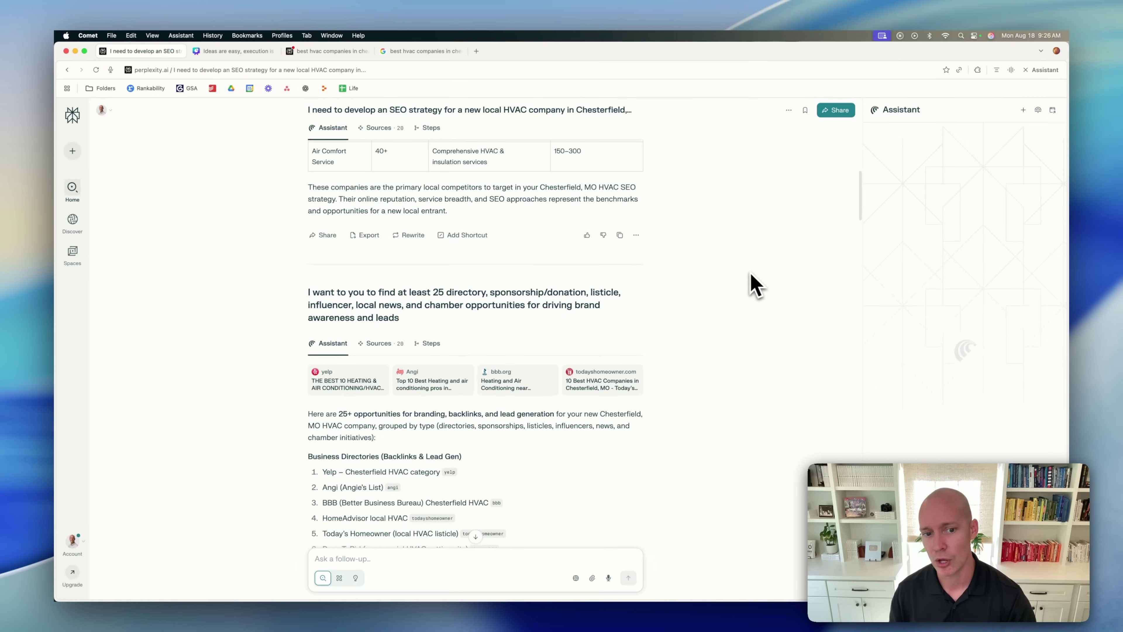
scroll(736, 284, down, 4)
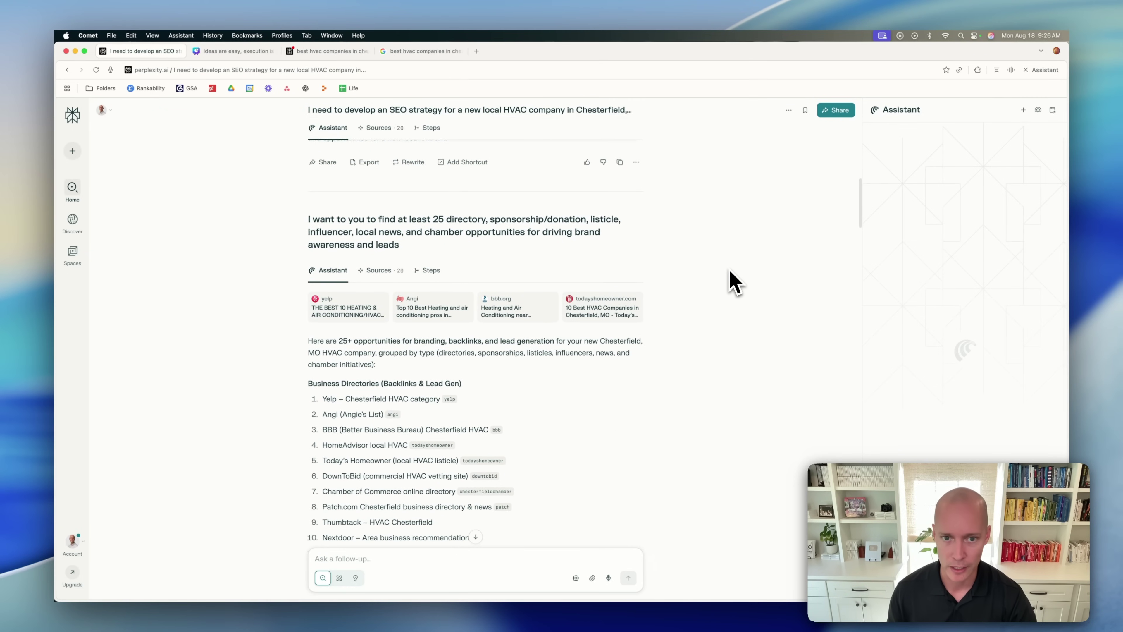
scroll(737, 283, down, 1)
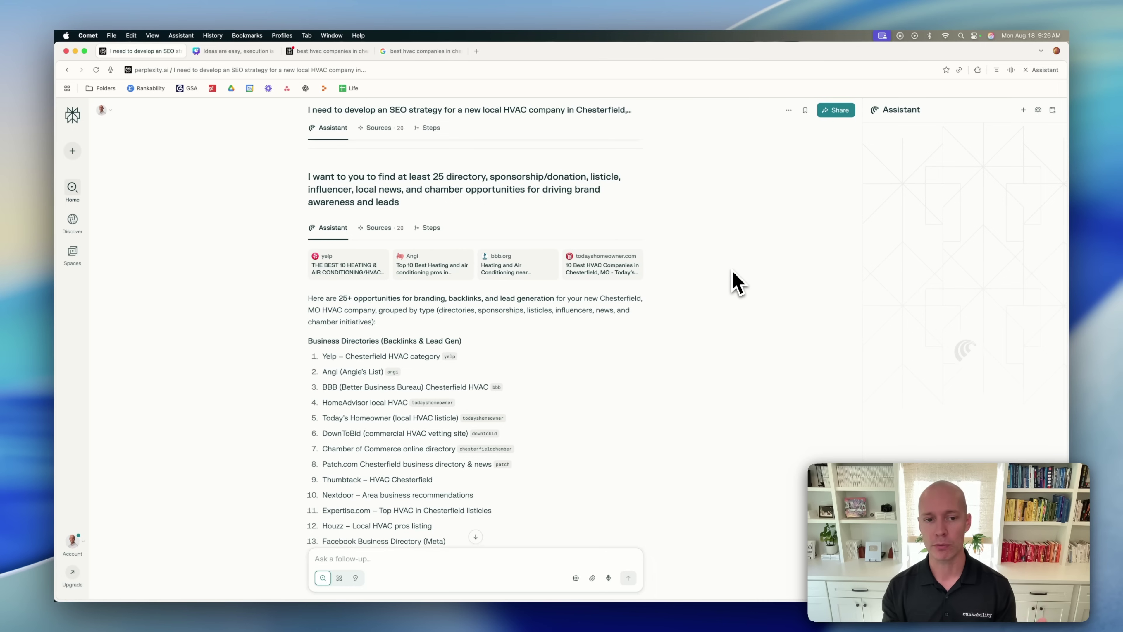
Scroll from the business directories through listicles, influencers, chamber and local news items 22–35.
scroll(735, 283, down, 3)
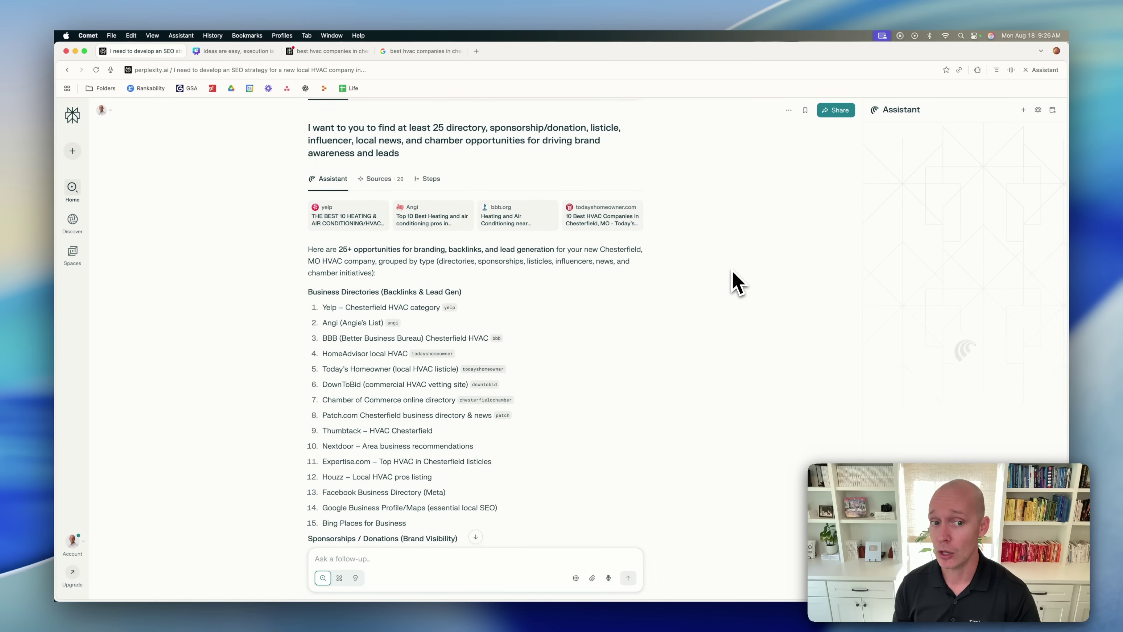
scroll(735, 283, down, 4)
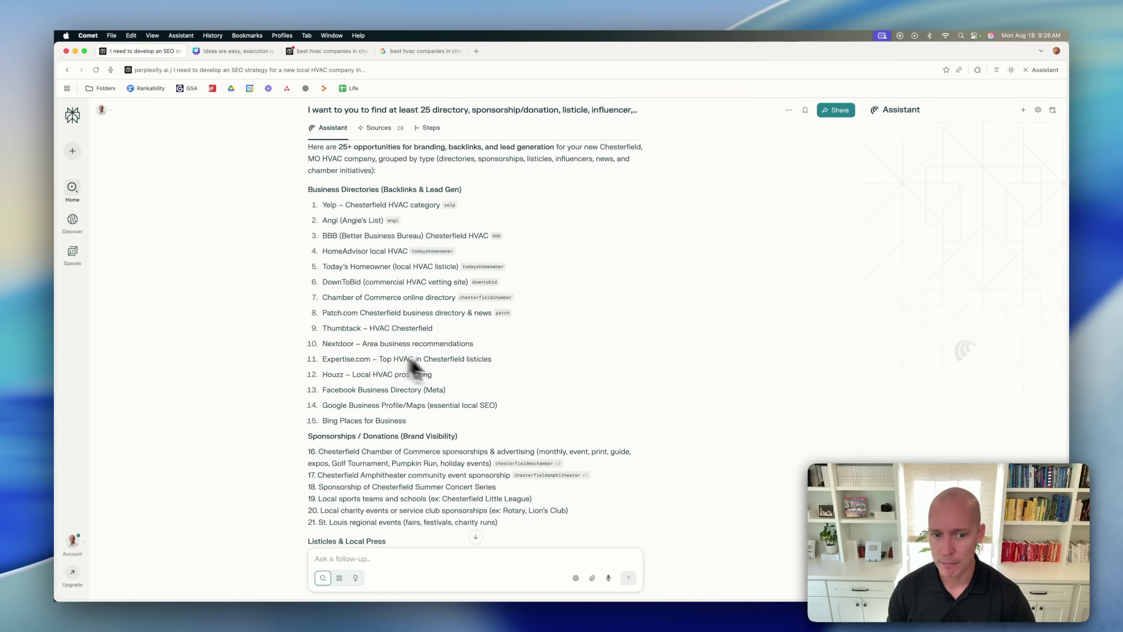
scroll(478, 374, down, 1)
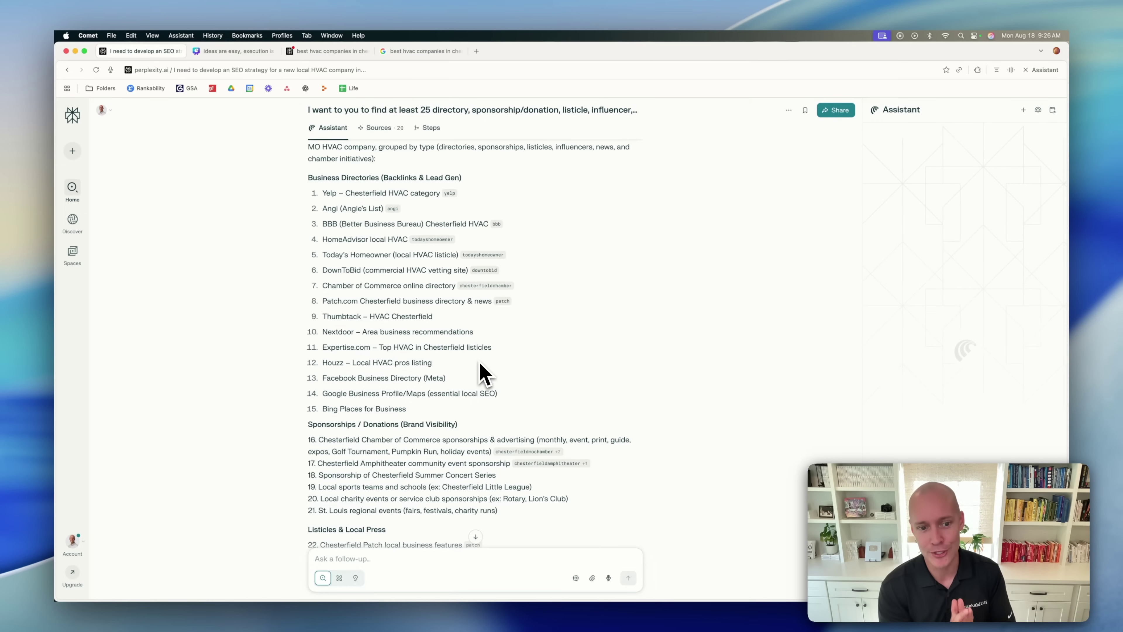
scroll(483, 374, down, 5)
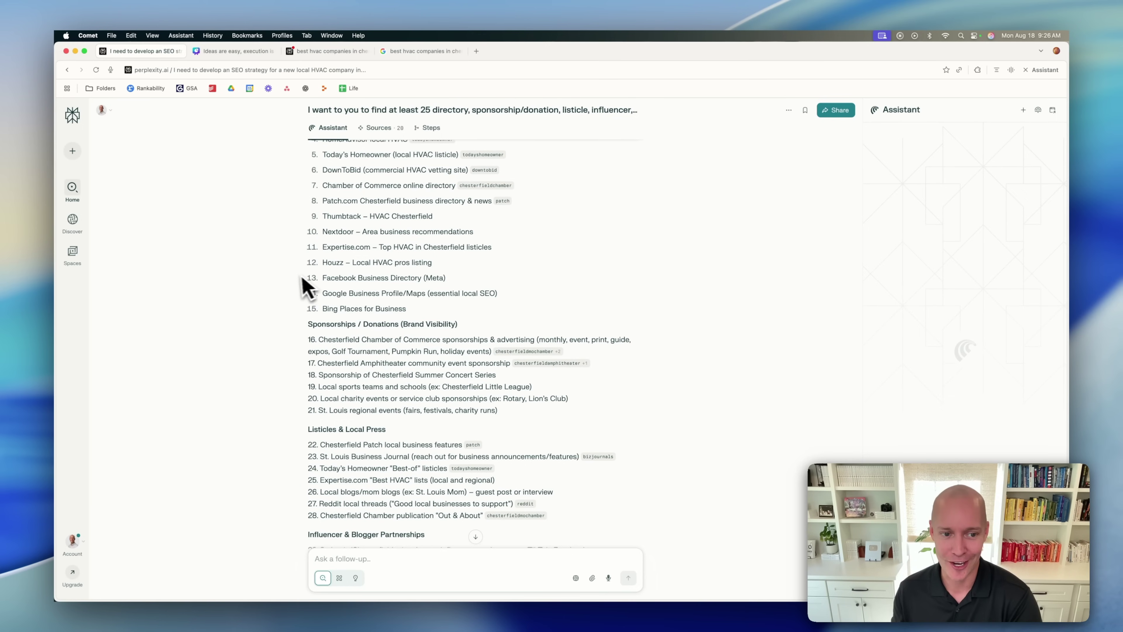
scroll(297, 287, down, 1)
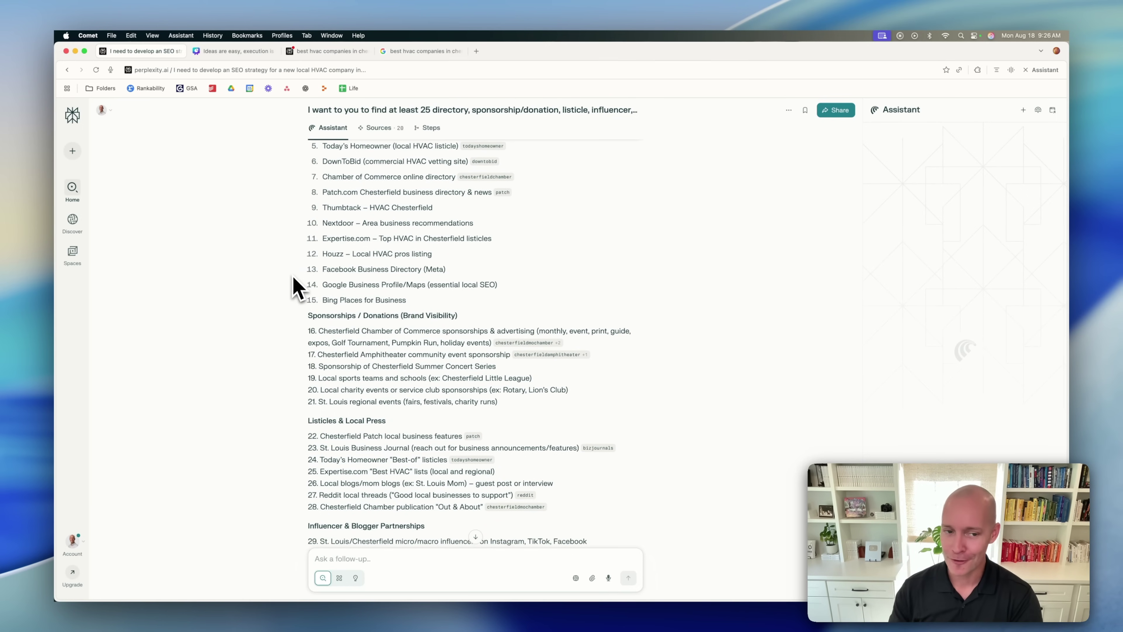
scroll(296, 288, down, 2)
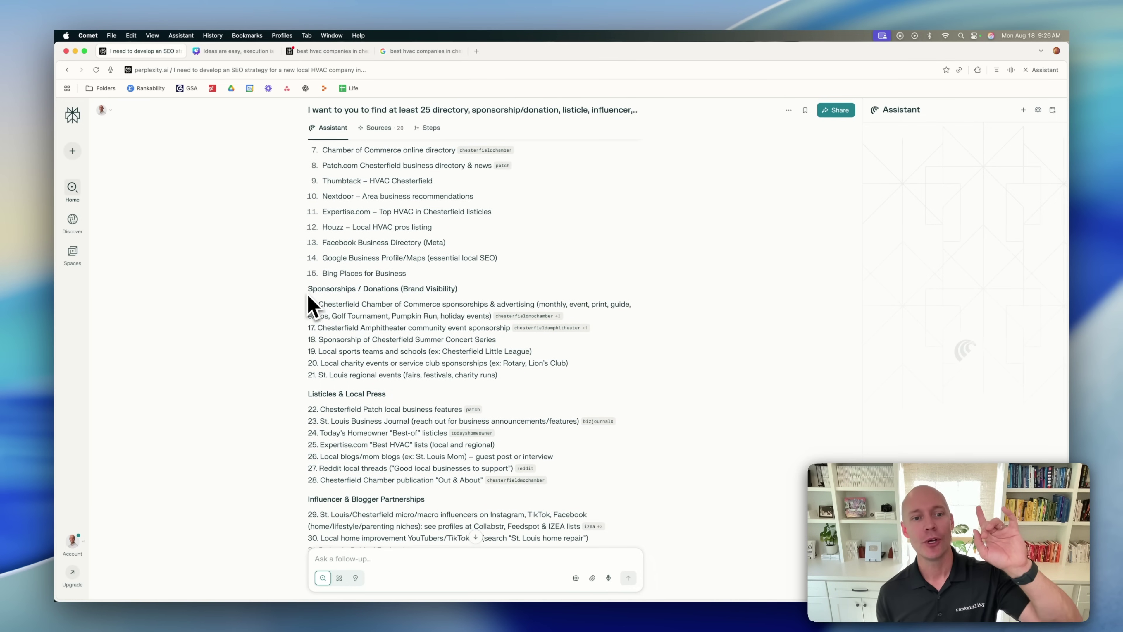
scroll(309, 296, down, 3)
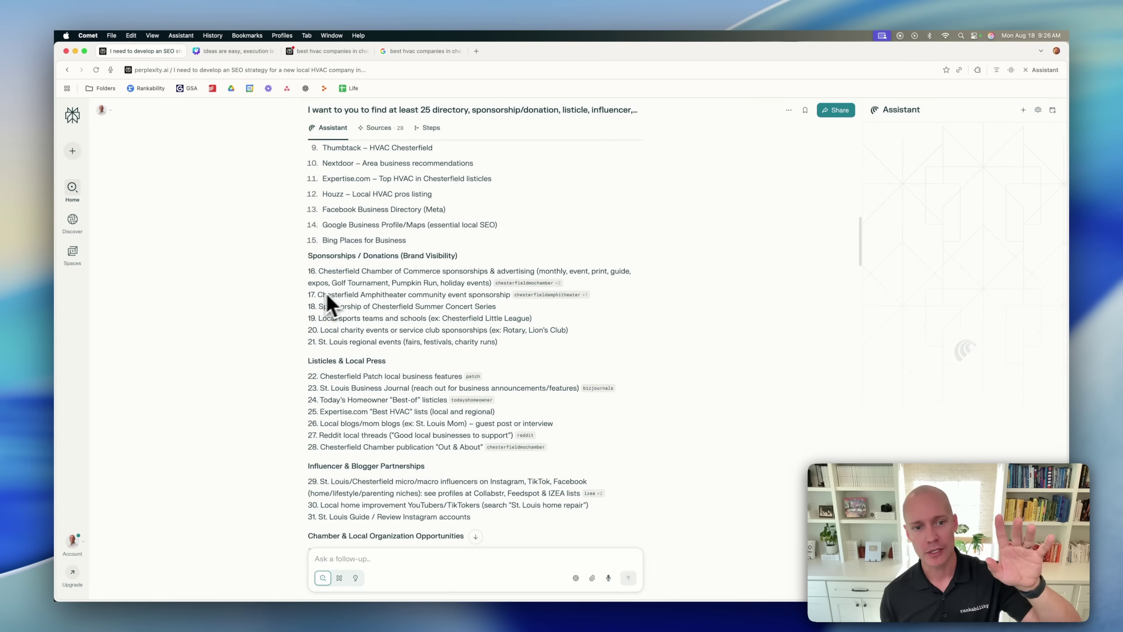
scroll(354, 301, down, 2)
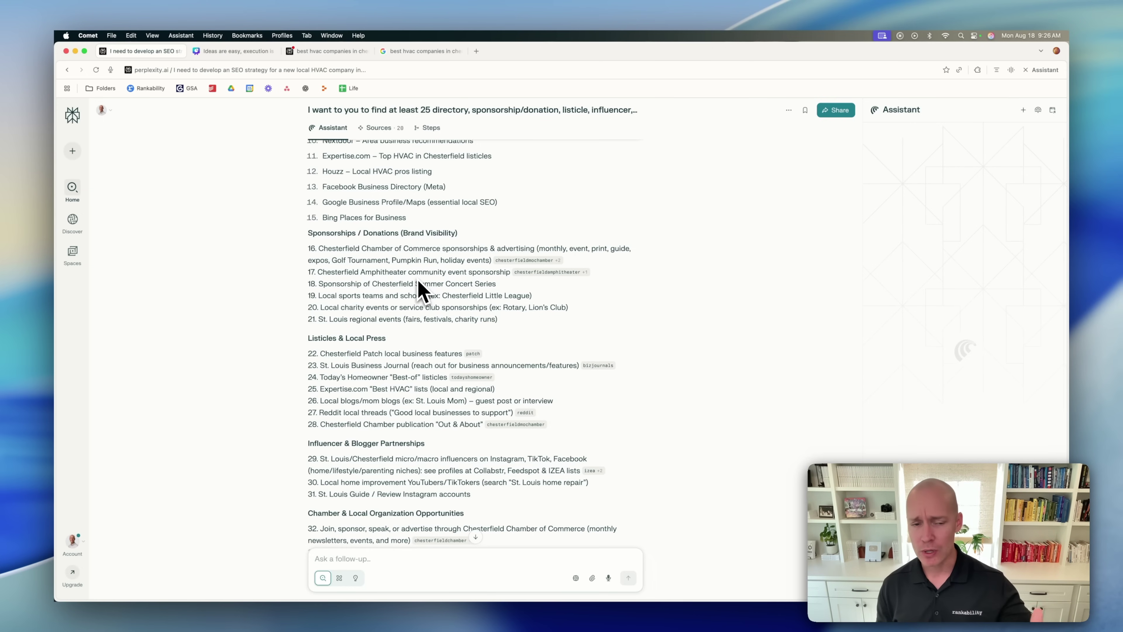
scroll(419, 282, down, 1)
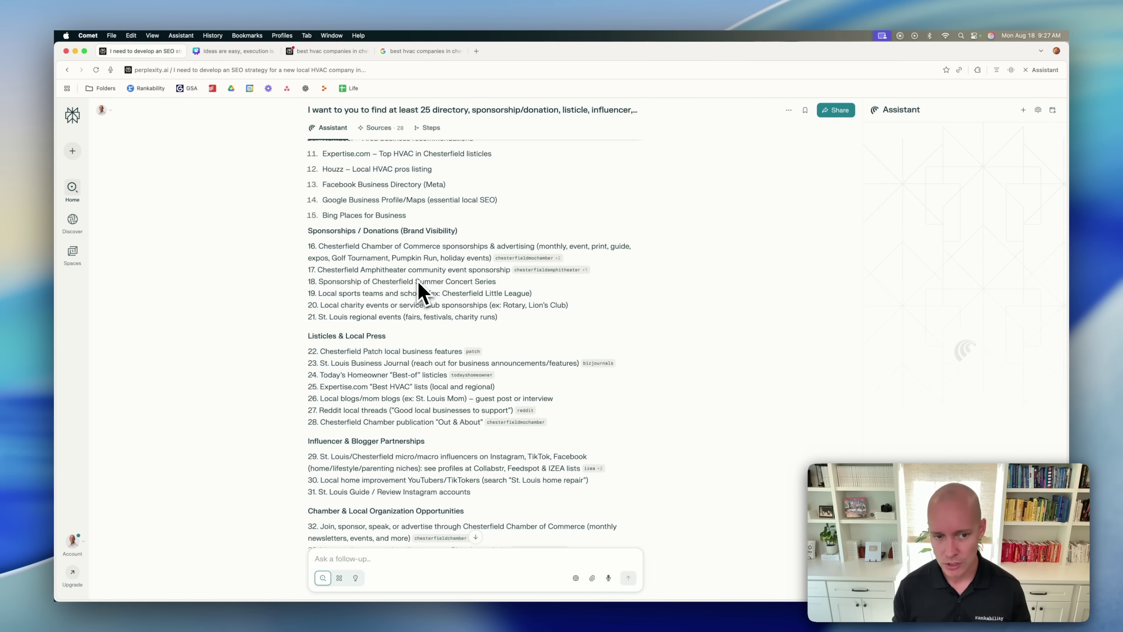
scroll(418, 283, down, 5)
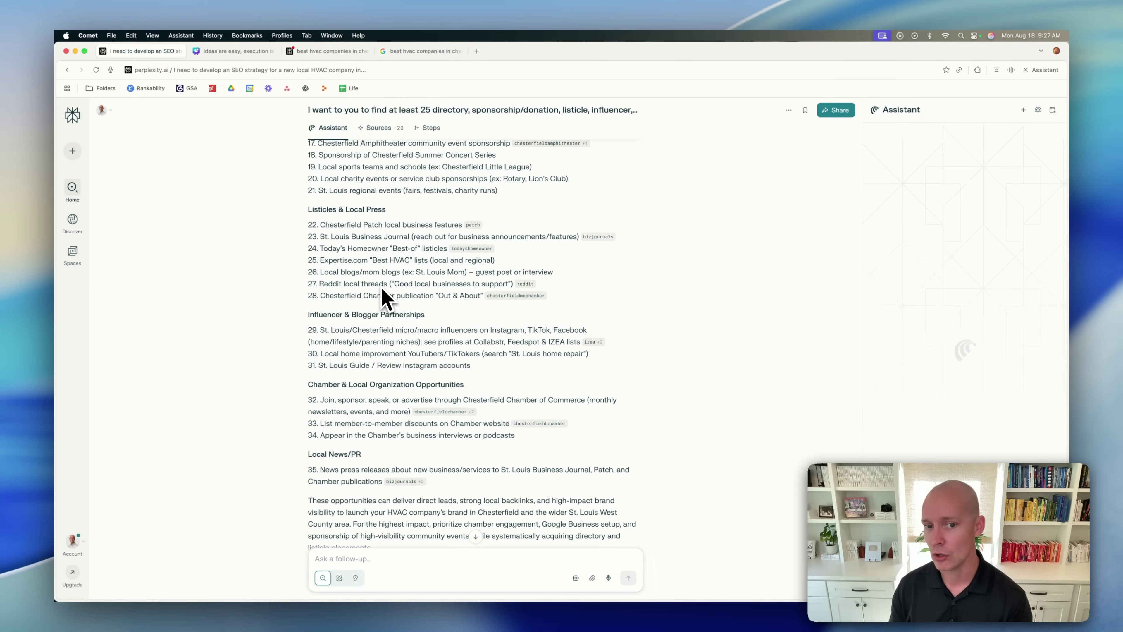
scroll(382, 296, down, 5)
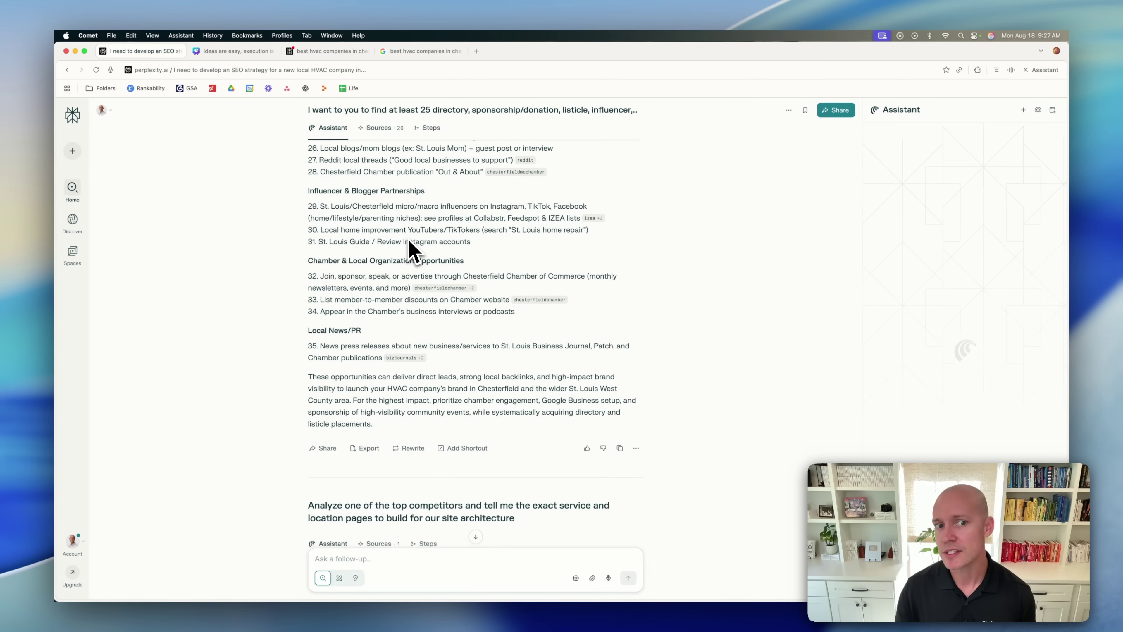
scroll(351, 241, down, 3)
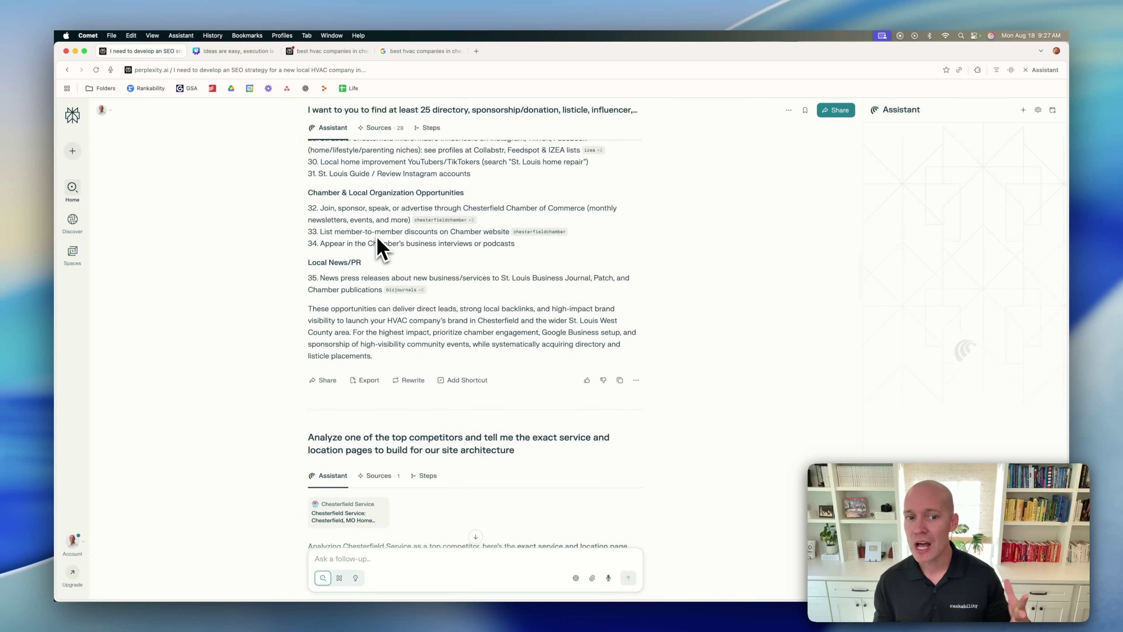
scroll(389, 251, up, 5)
scroll(519, 347, up, 15)
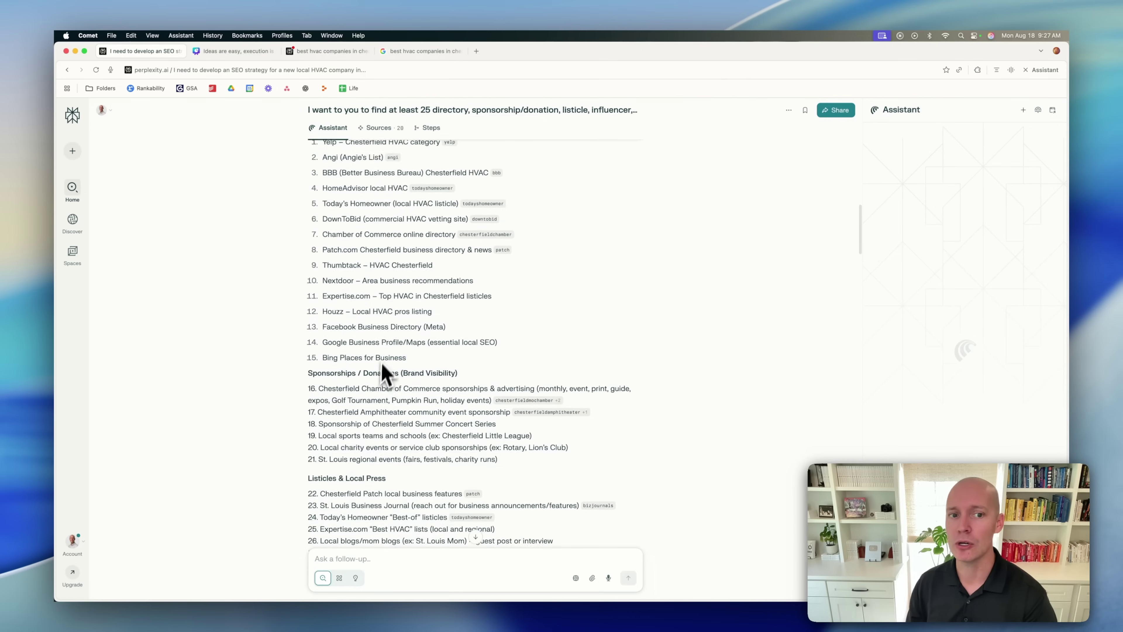
scroll(289, 313, down, 12)
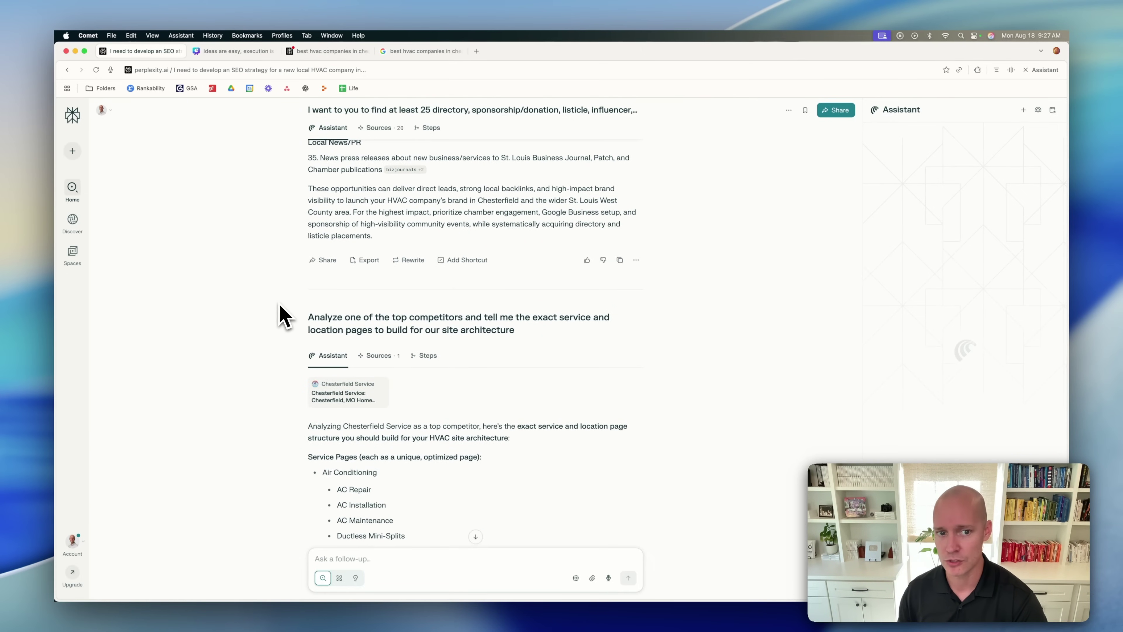
Review the competitor's service pages, /locations pages and URL structure, continuing to the content-ideas answer.
scroll(280, 308, down, 3)
scroll(278, 305, down, 3)
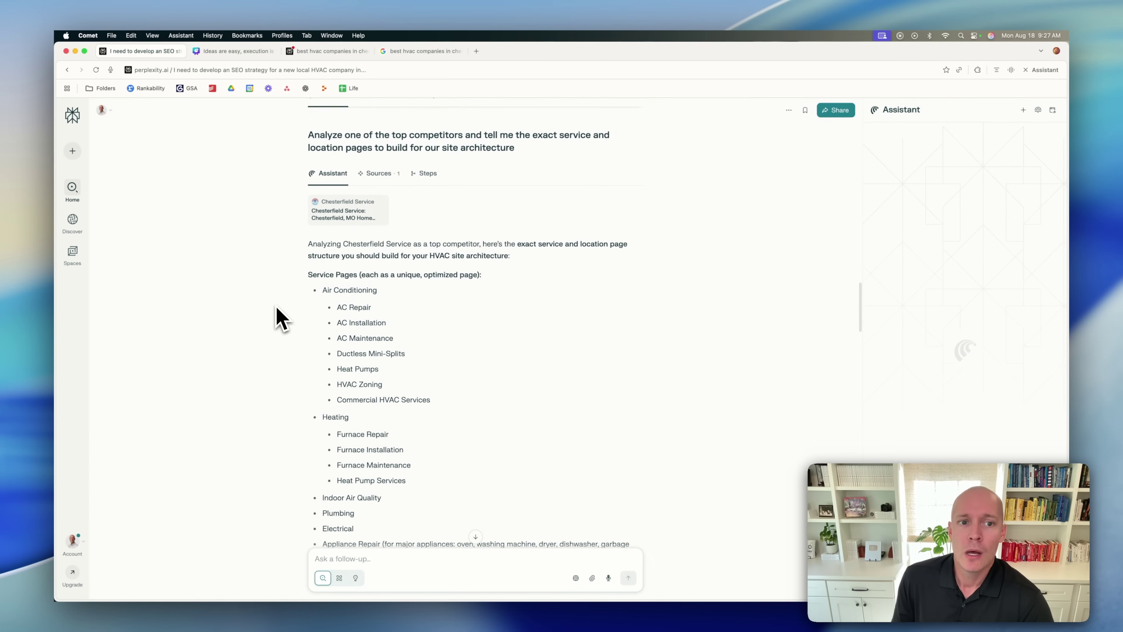
scroll(277, 316, down, 1)
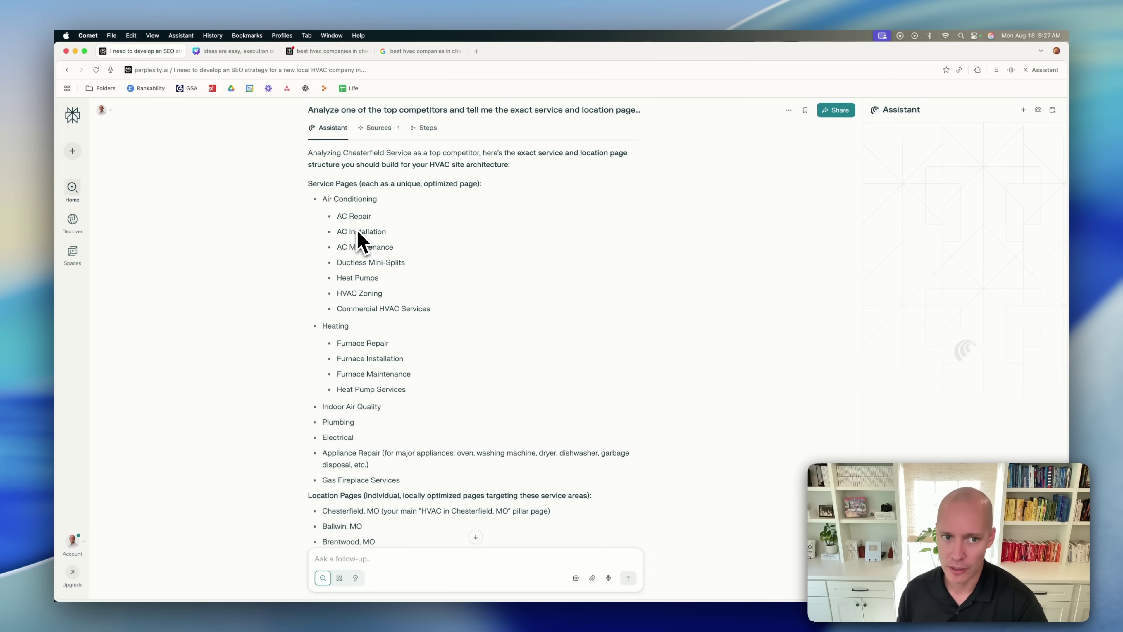
scroll(359, 241, down, 1)
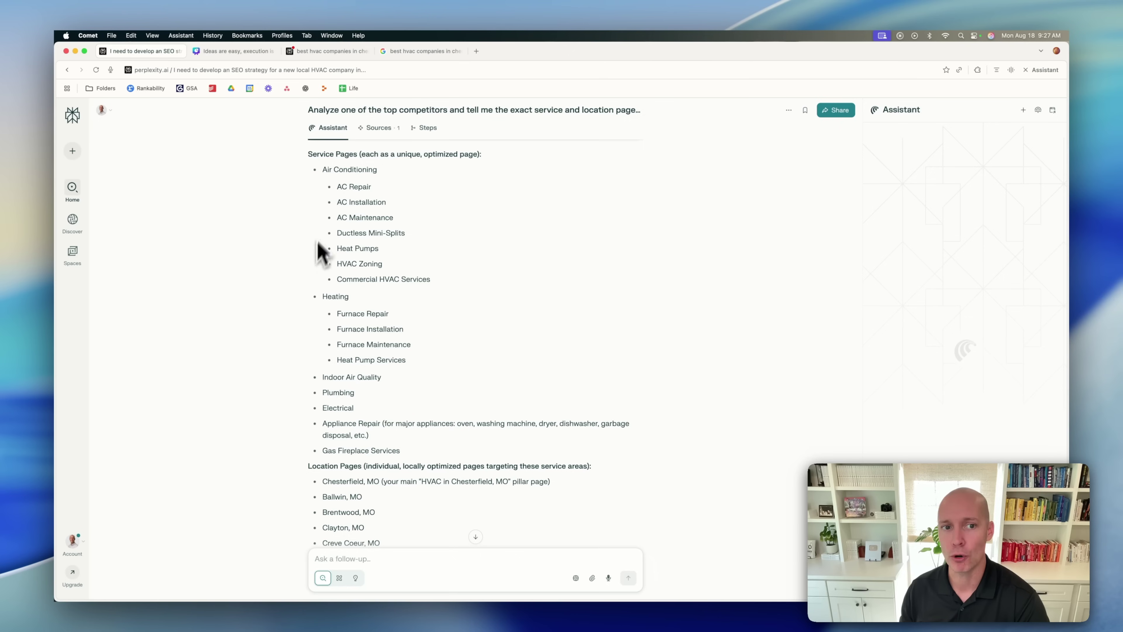
scroll(309, 310, down, 1)
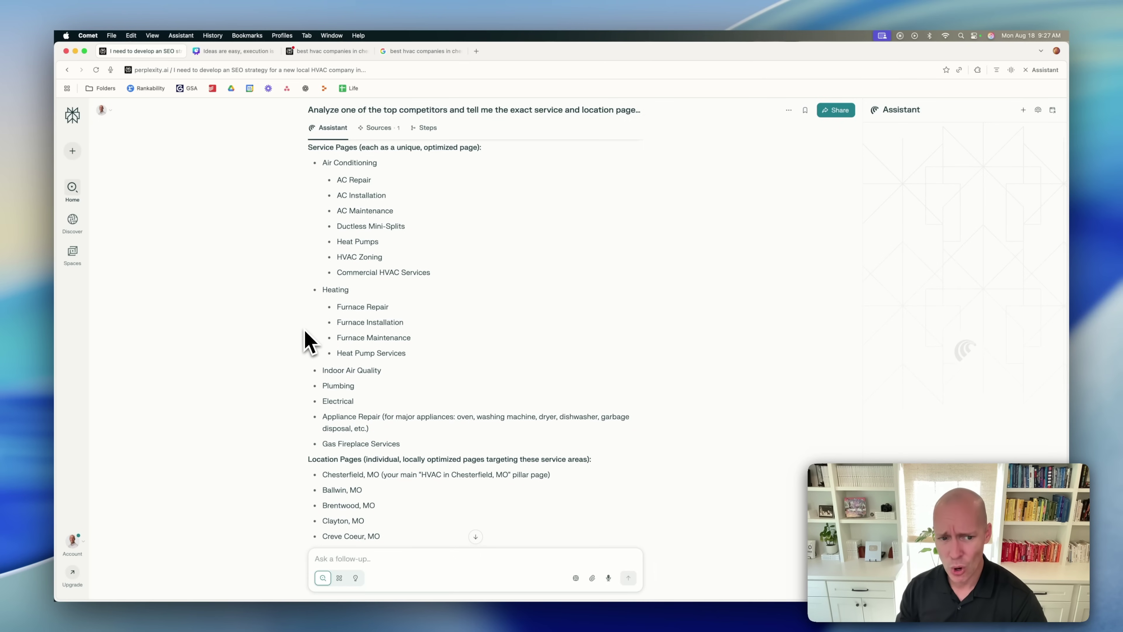
scroll(306, 336, down, 2)
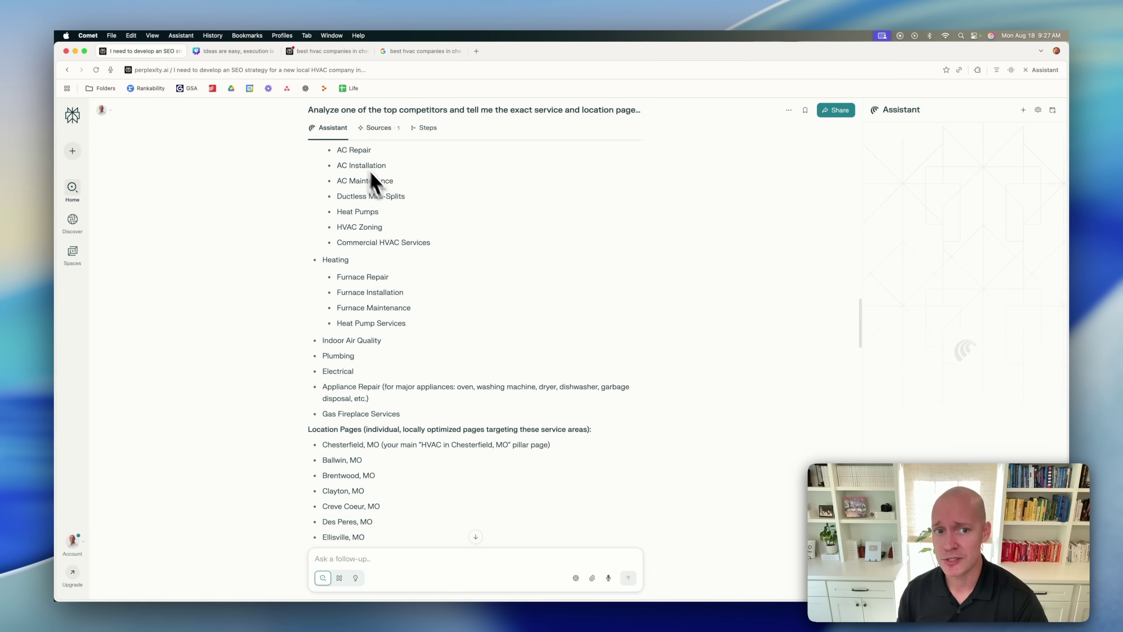
scroll(414, 216, up, 1)
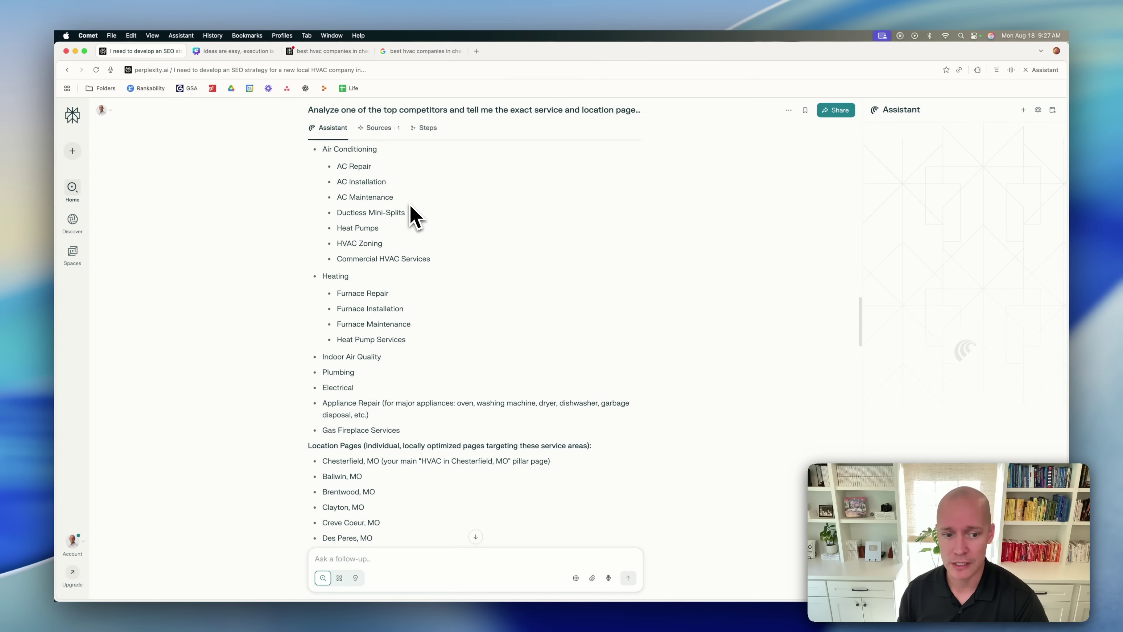
scroll(418, 221, down, 3)
scroll(418, 221, down, 10)
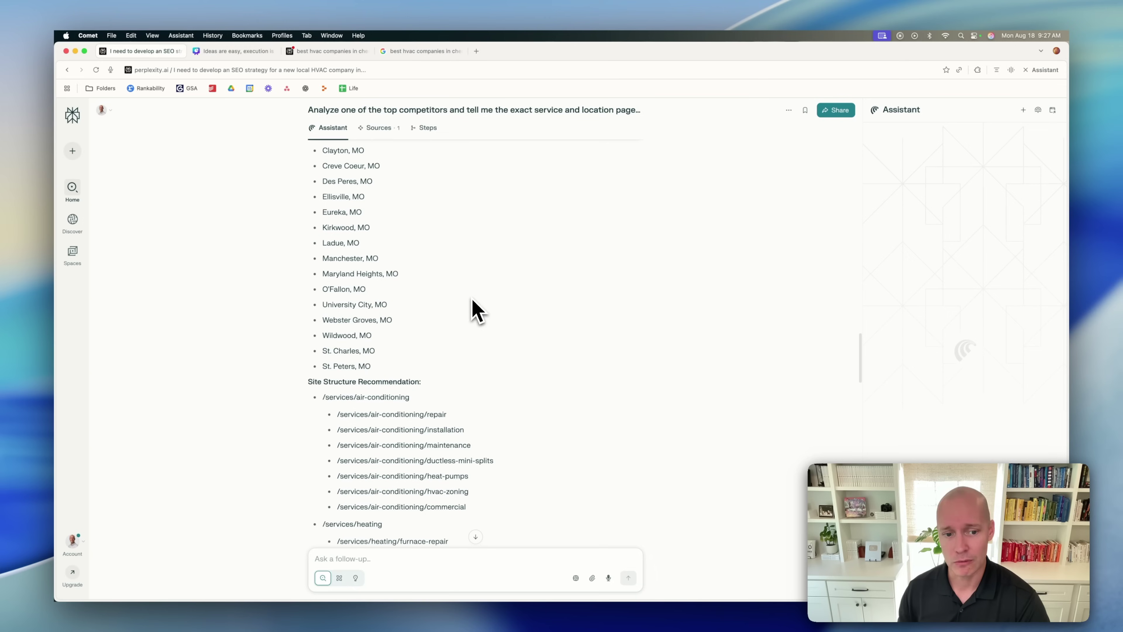
scroll(499, 296, down, 1)
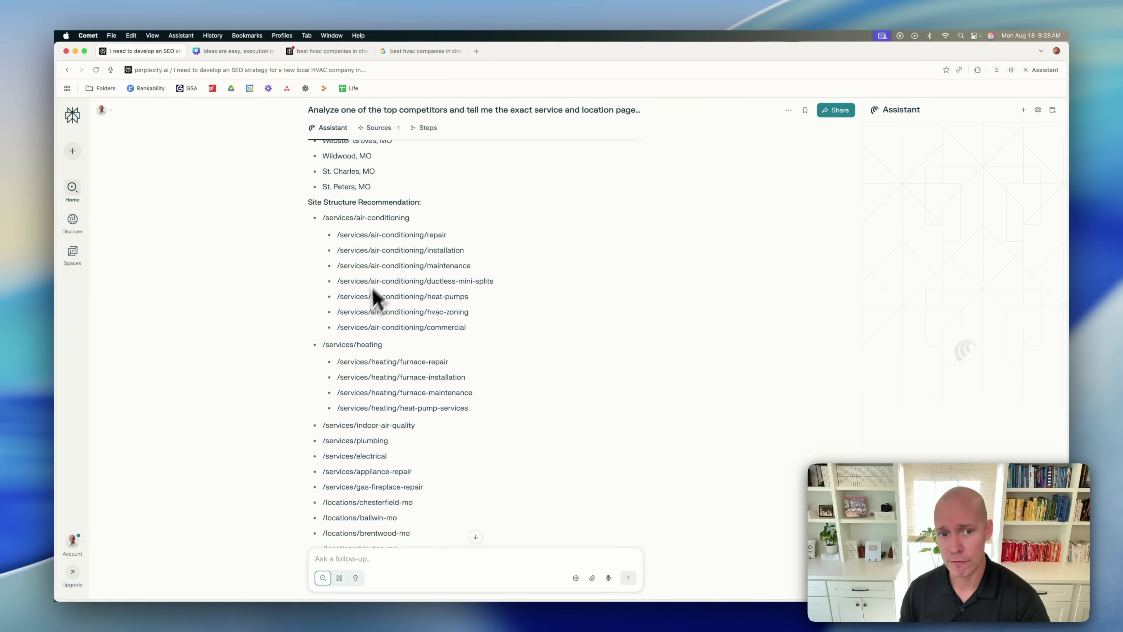
scroll(384, 321, down, 2)
scroll(388, 322, down, 1)
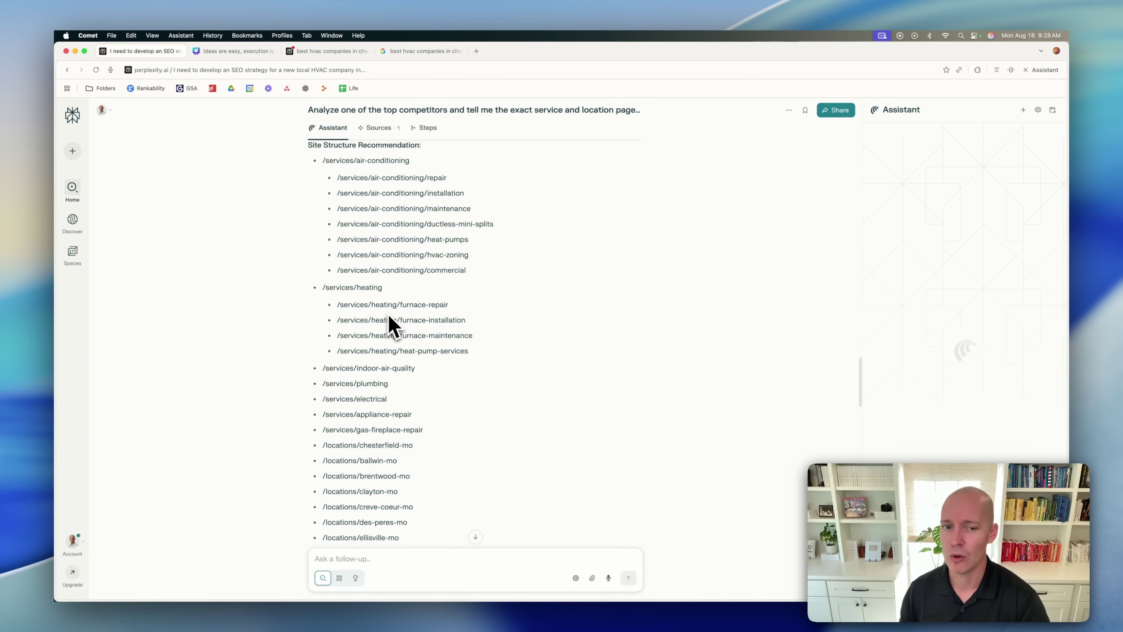
scroll(367, 283, up, 3)
scroll(367, 319, up, 1)
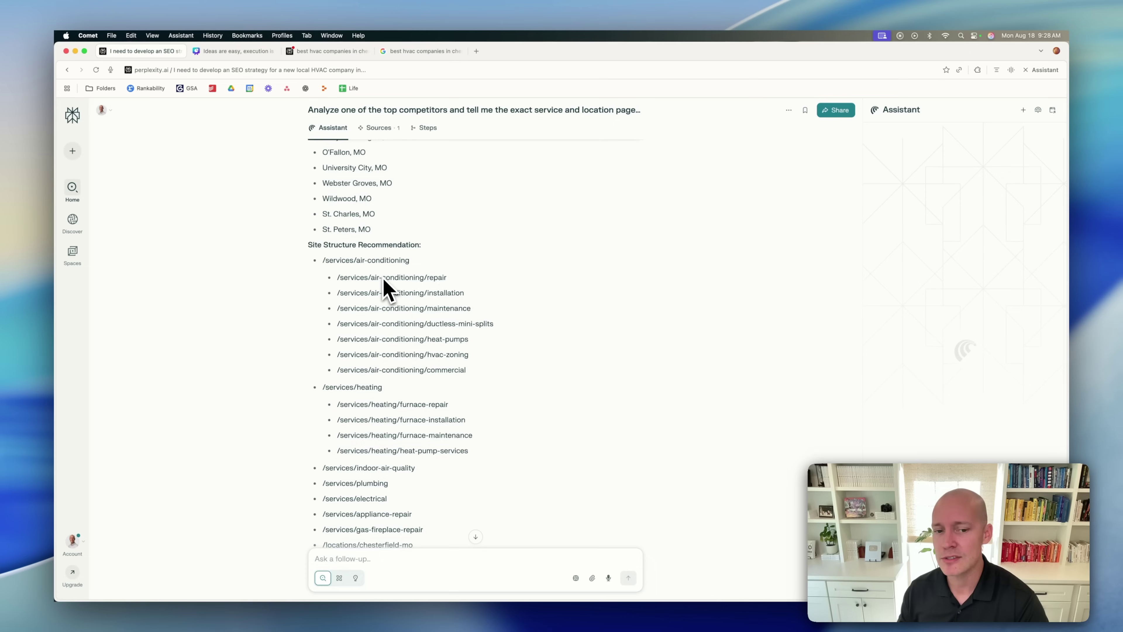
scroll(384, 279, down, 5)
scroll(389, 285, down, 10)
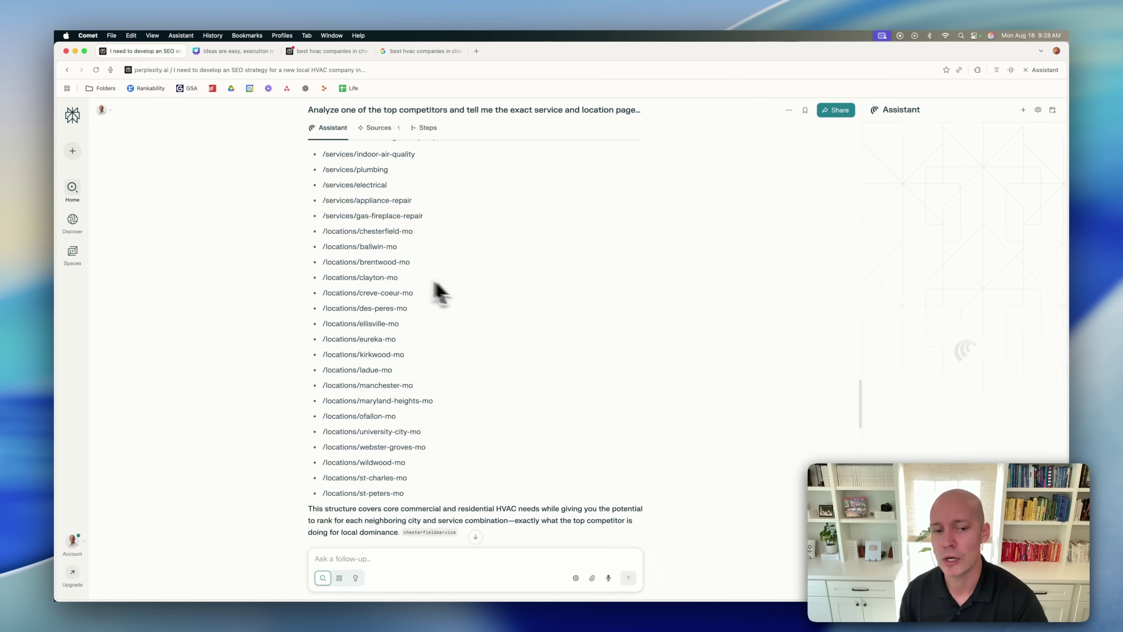
scroll(484, 303, up, 10)
scroll(434, 368, up, 8)
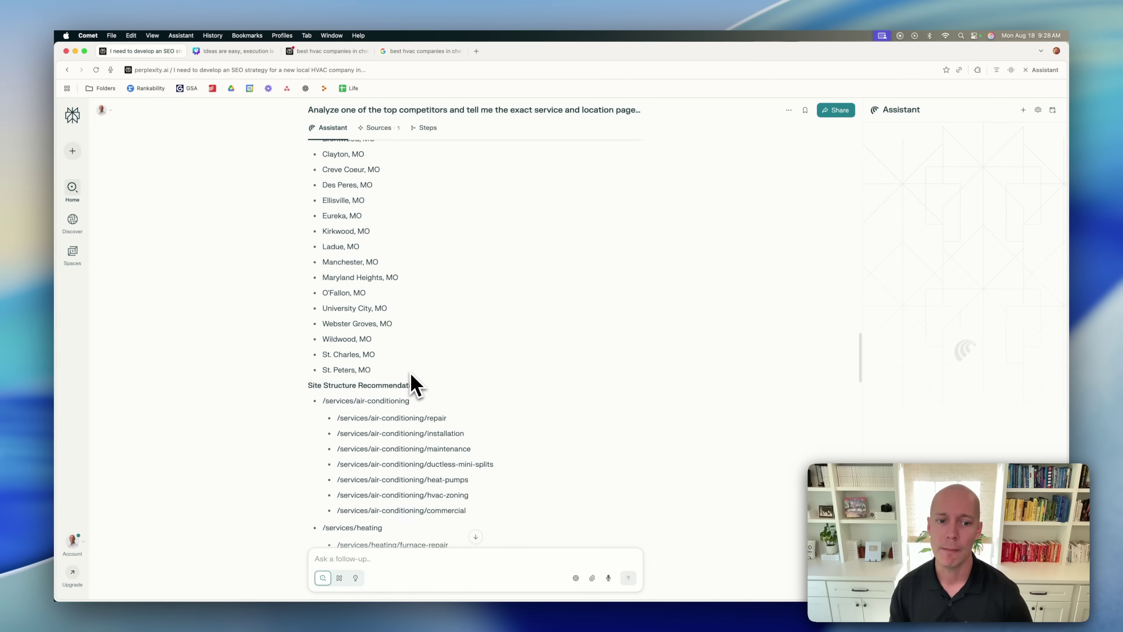
scroll(414, 381, down, 15)
scroll(431, 380, down, 8)
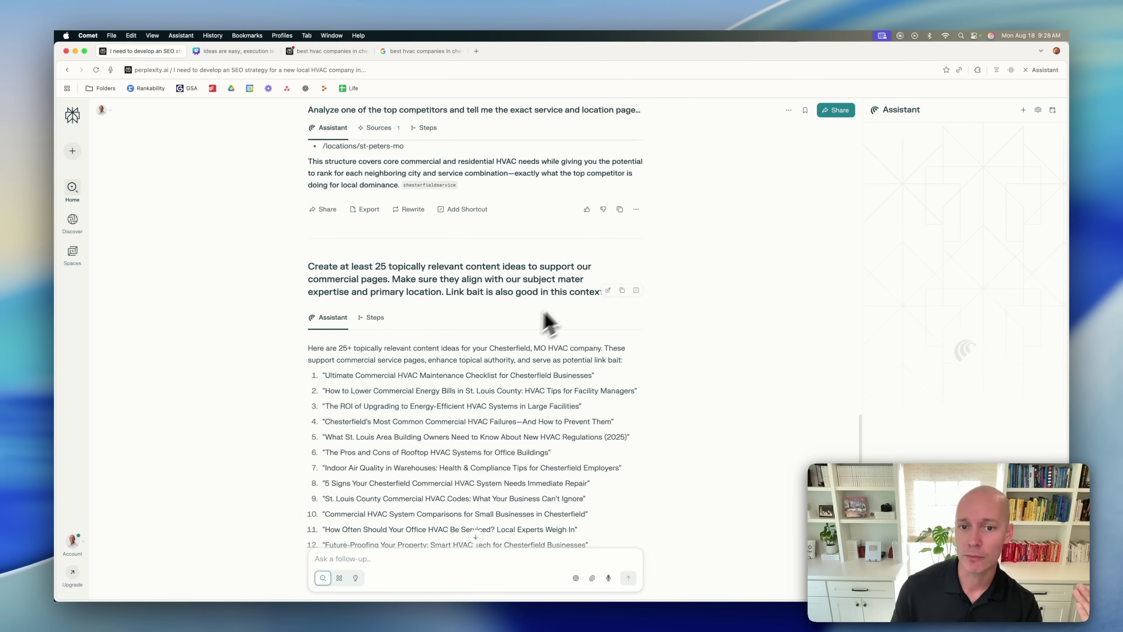
Scroll the content-ideas list and back to the service pages, then open a blank Untitled tab.
scroll(708, 293, down, 3)
scroll(773, 292, down, 2)
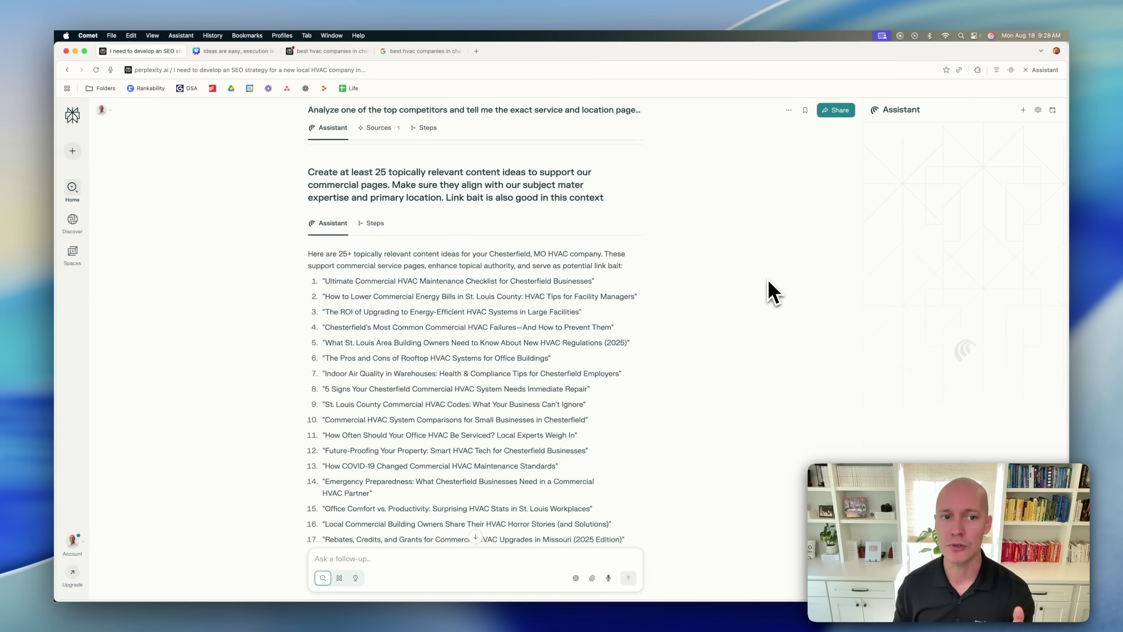
scroll(602, 394, up, 20)
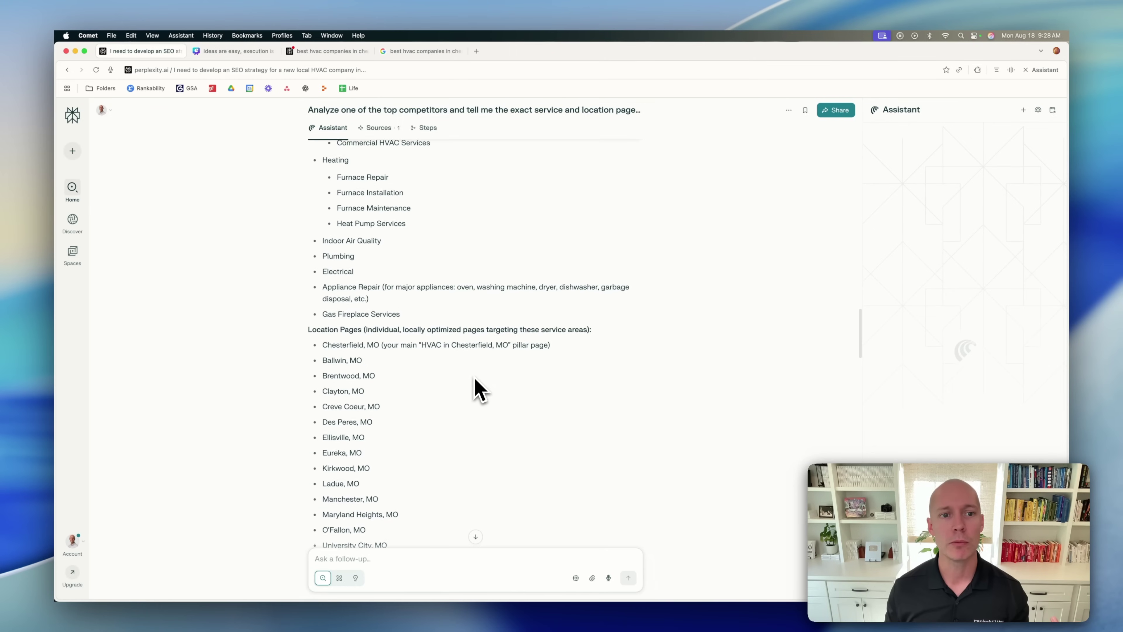
scroll(474, 385, up, 6)
scroll(398, 363, down, 1)
drag(389, 373, 327, 374)
Open rankability.com in a new tab, enter the app, and go to the Content Optimizer.
click(476, 51)
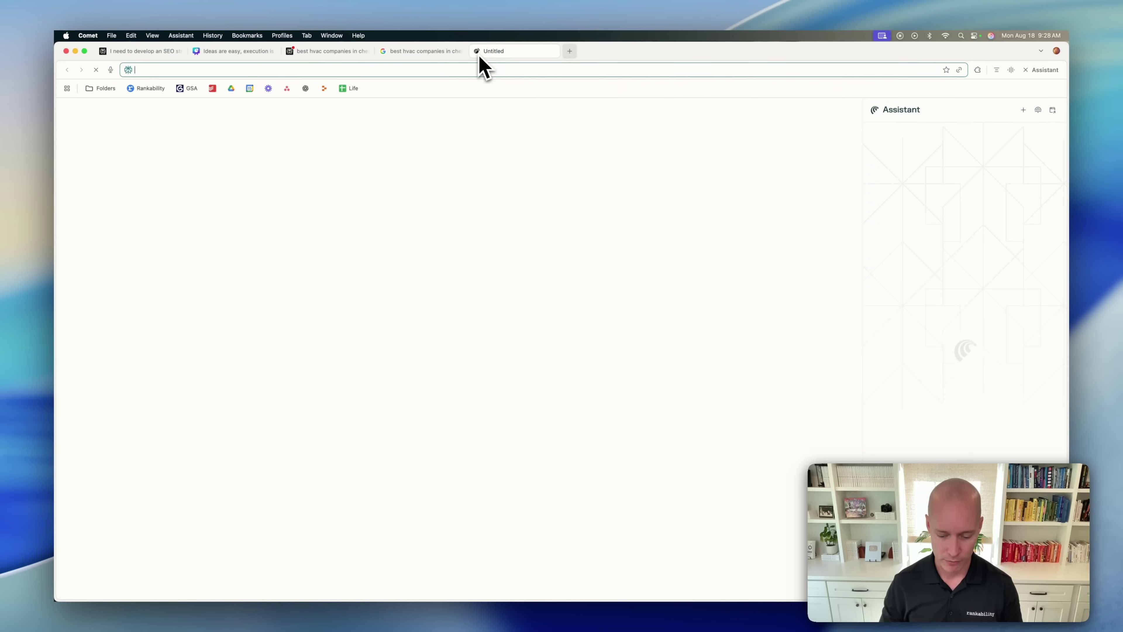
text(rank)
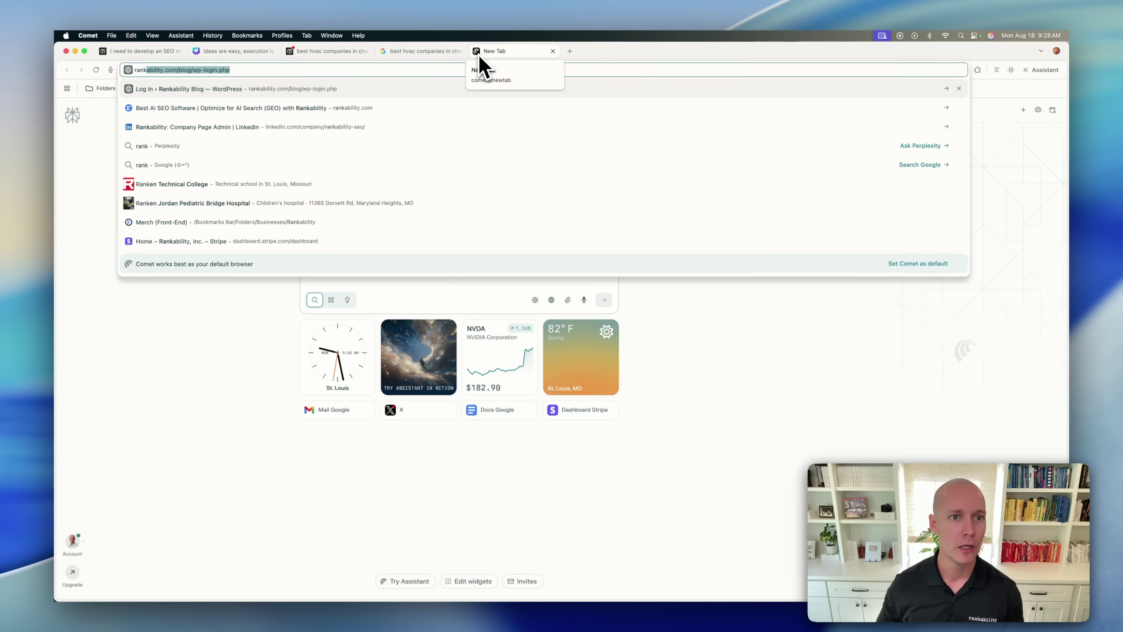
key(Down)
key(Return)
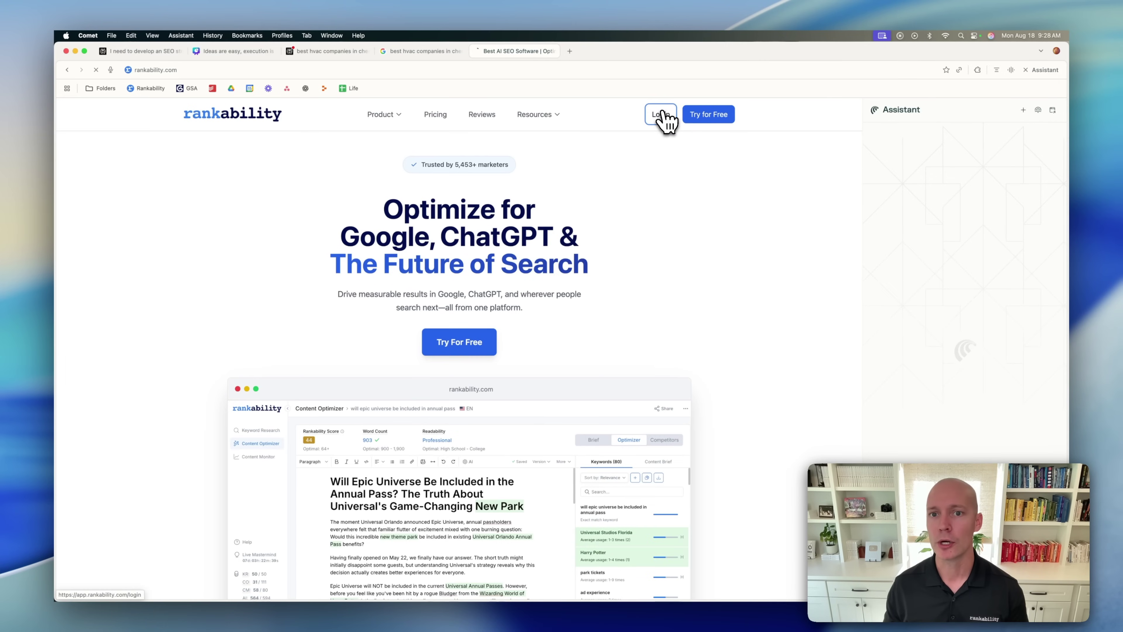
click(661, 115)
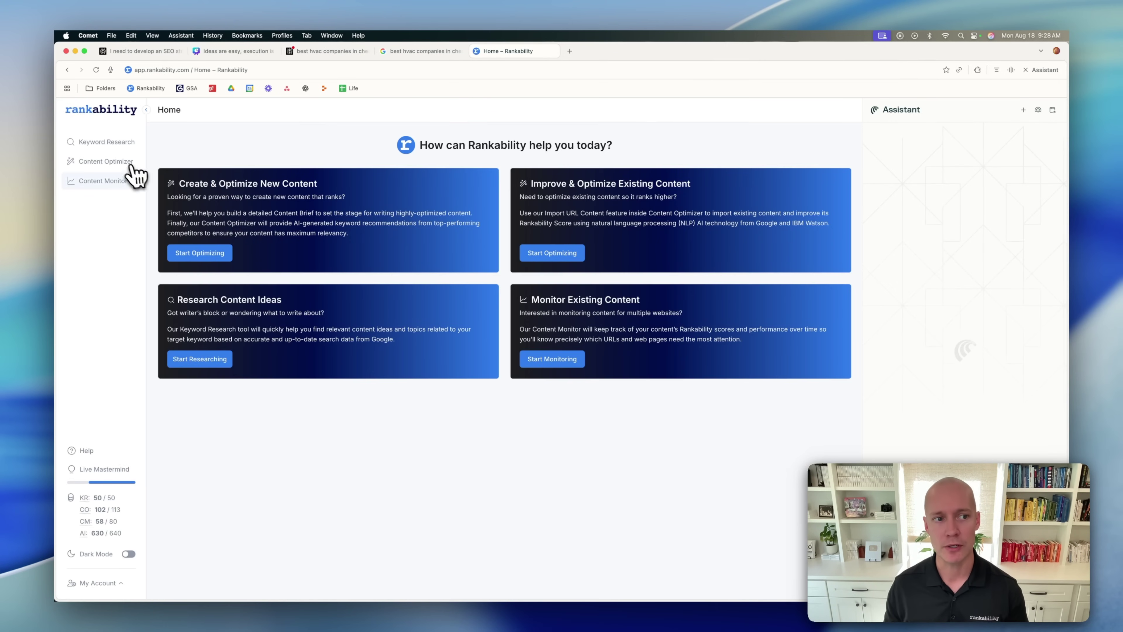
click(130, 163)
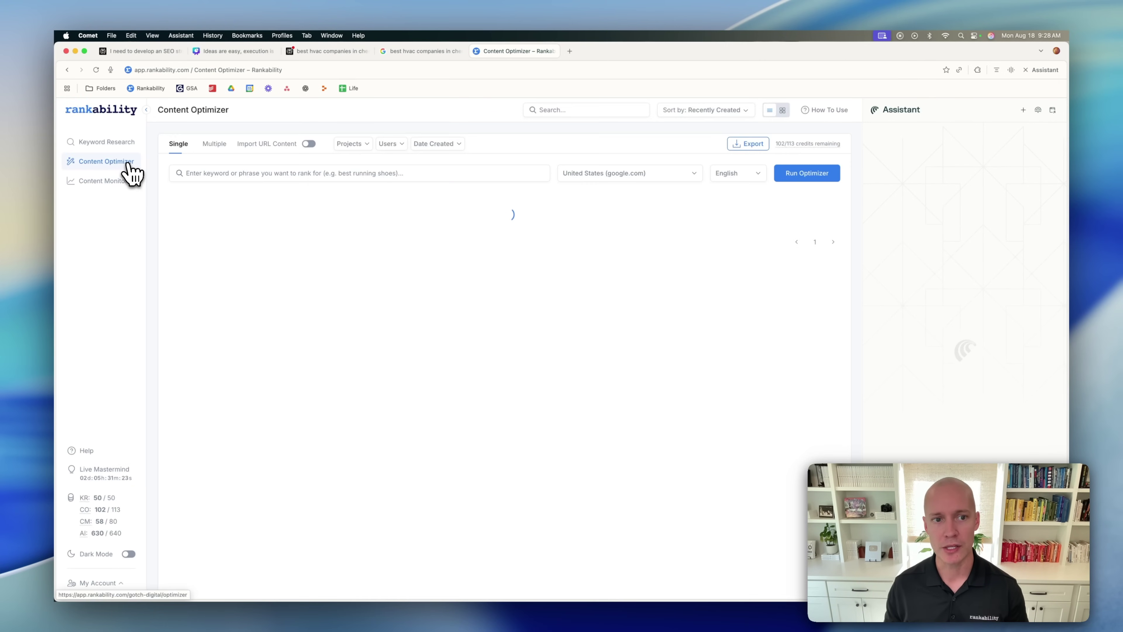
Set the location to Chesterfield, Missouri and enter the keyword 'furnace repair chesterfield mo'.
click(631, 177)
text(chesterf)
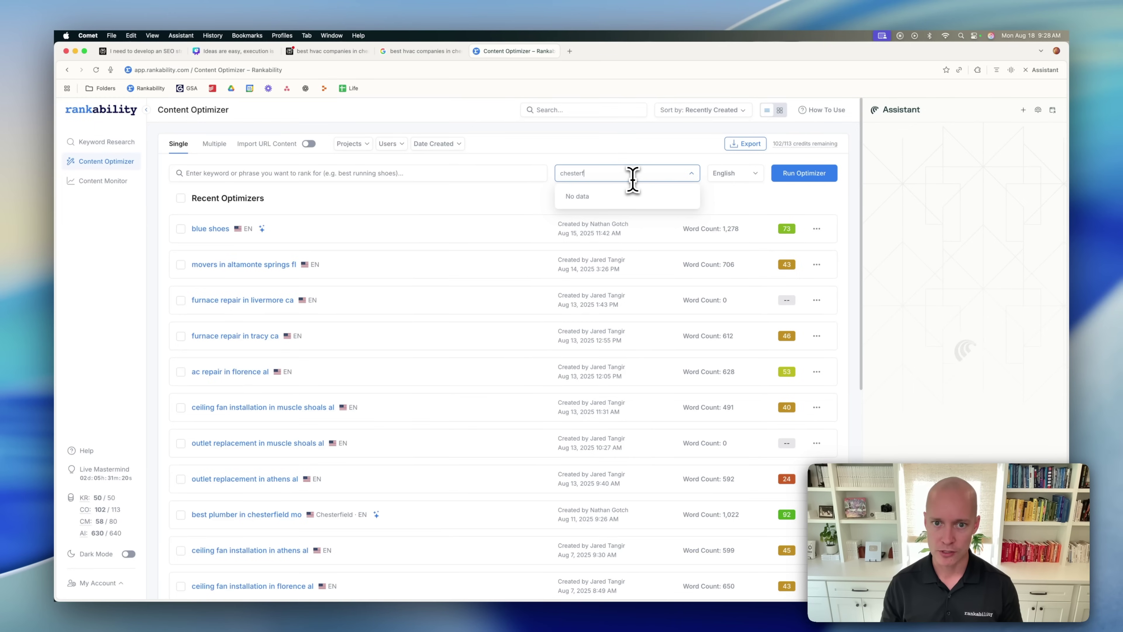
text(ield mi)
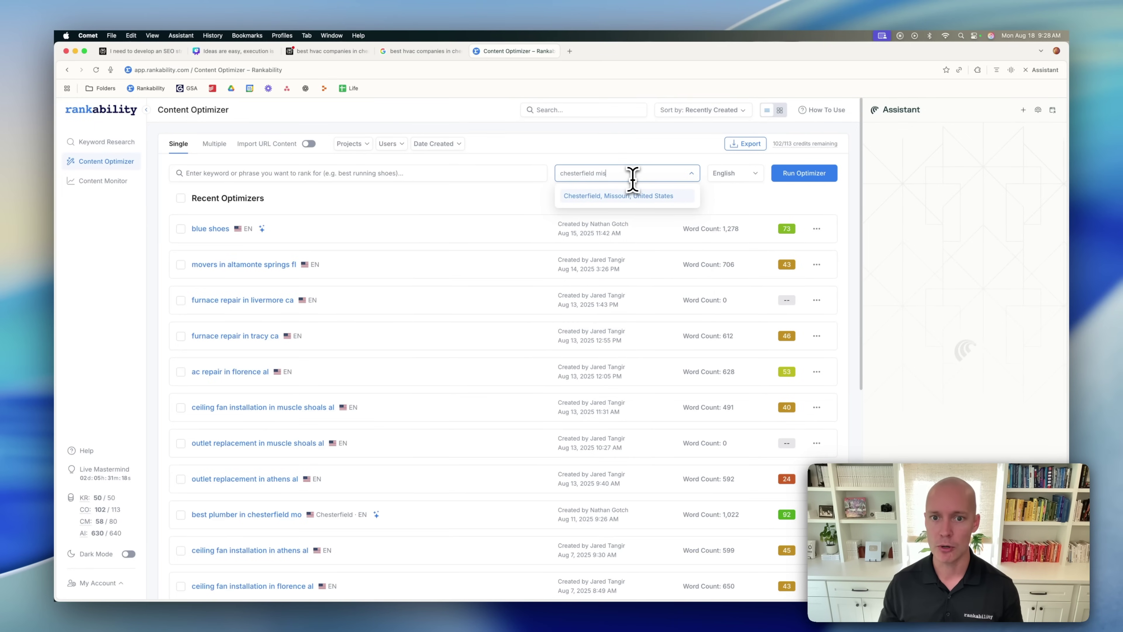
text(s)
click(645, 196)
click(417, 172)
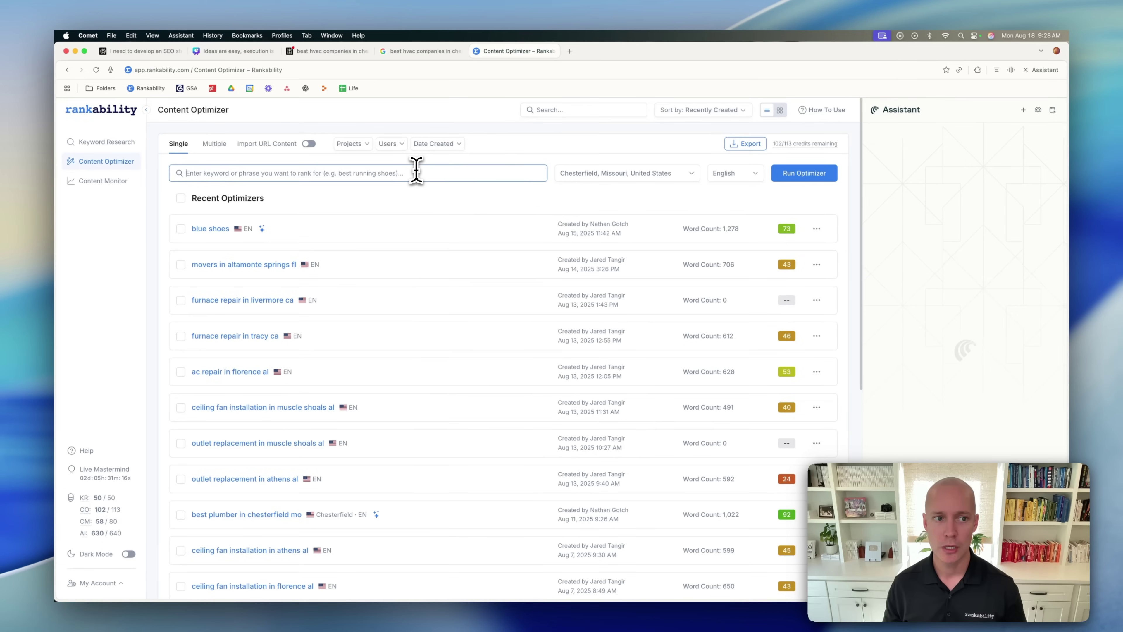
text(furn)
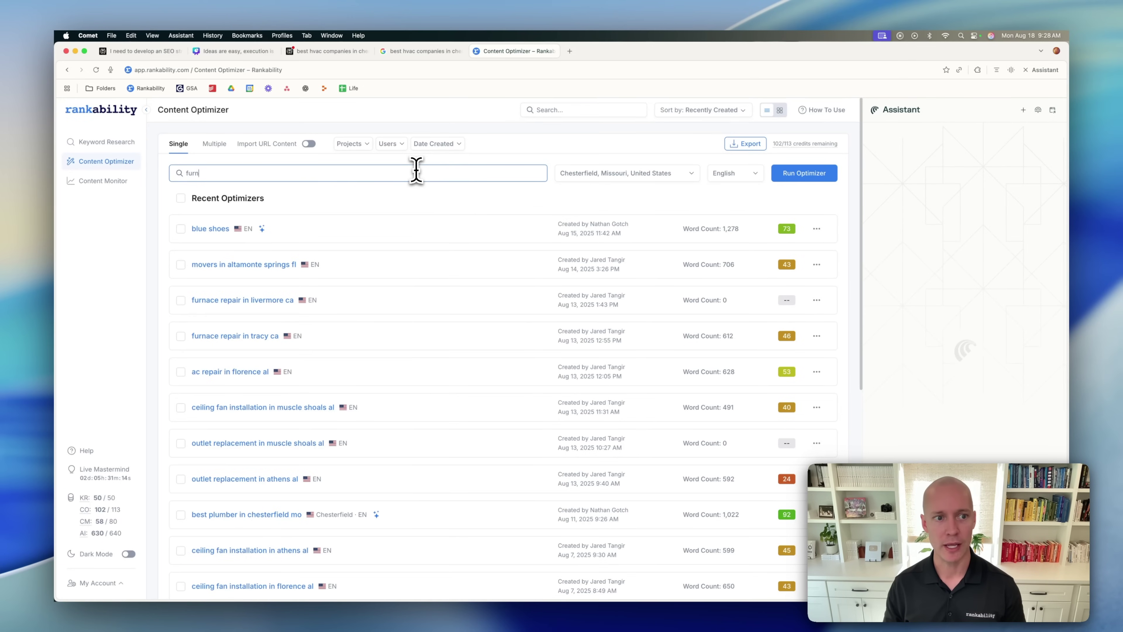
text(ace repair chest)
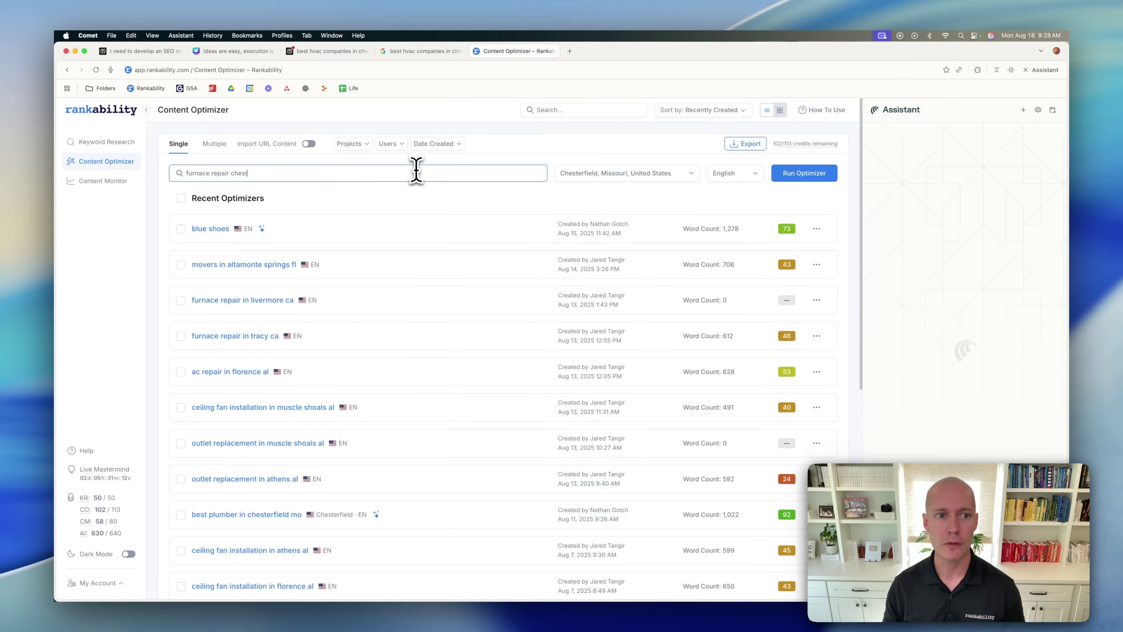
text(erfield m)
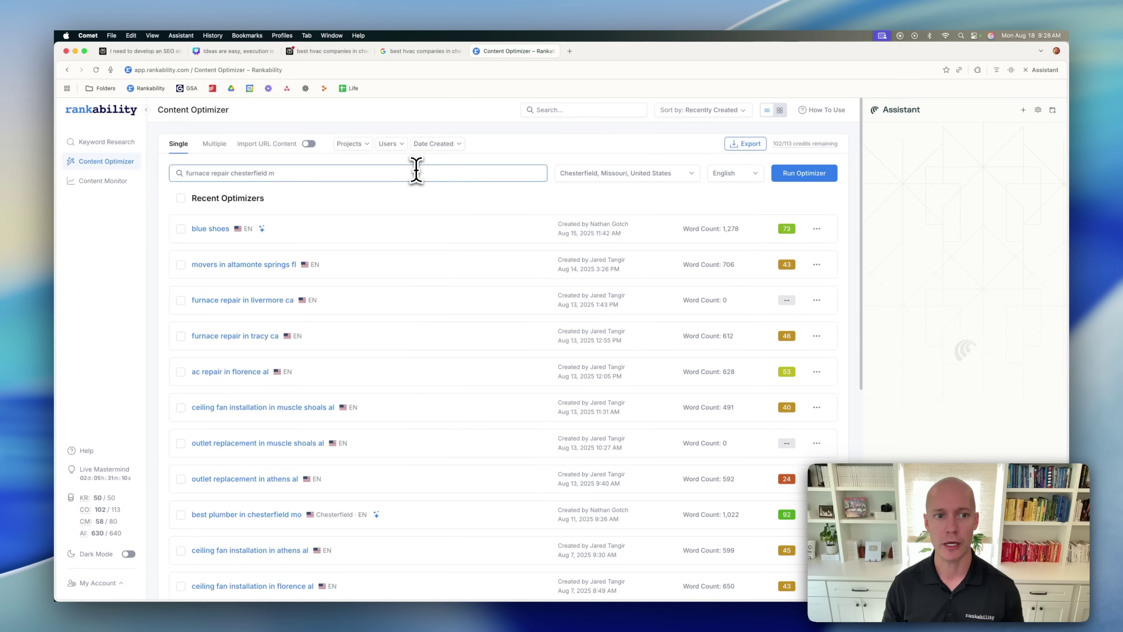
text(o)
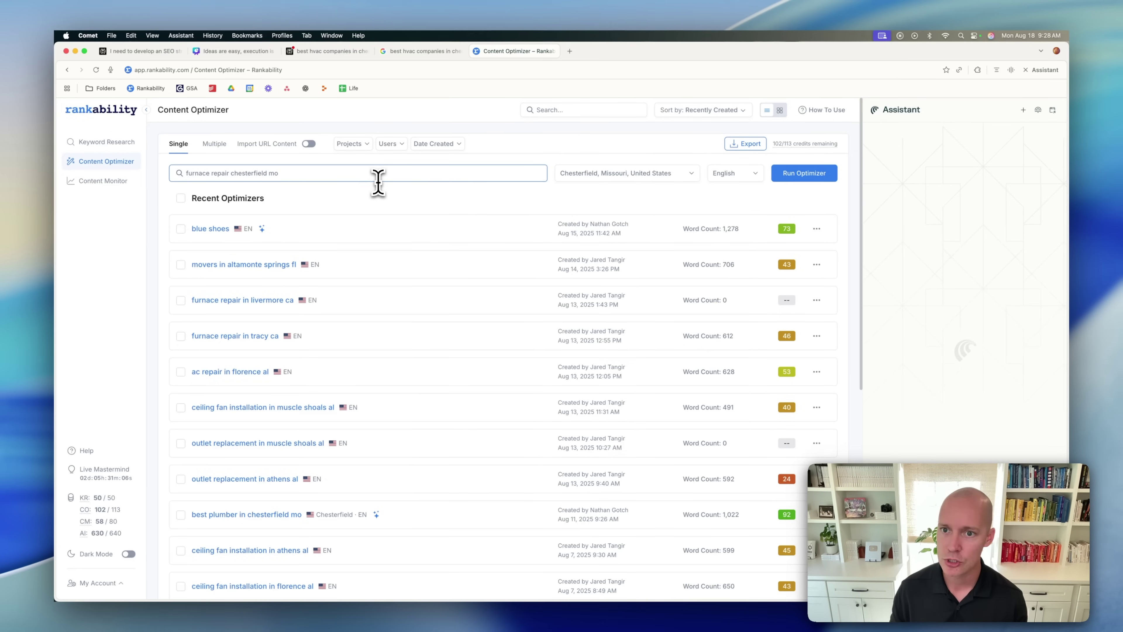
click(801, 176)
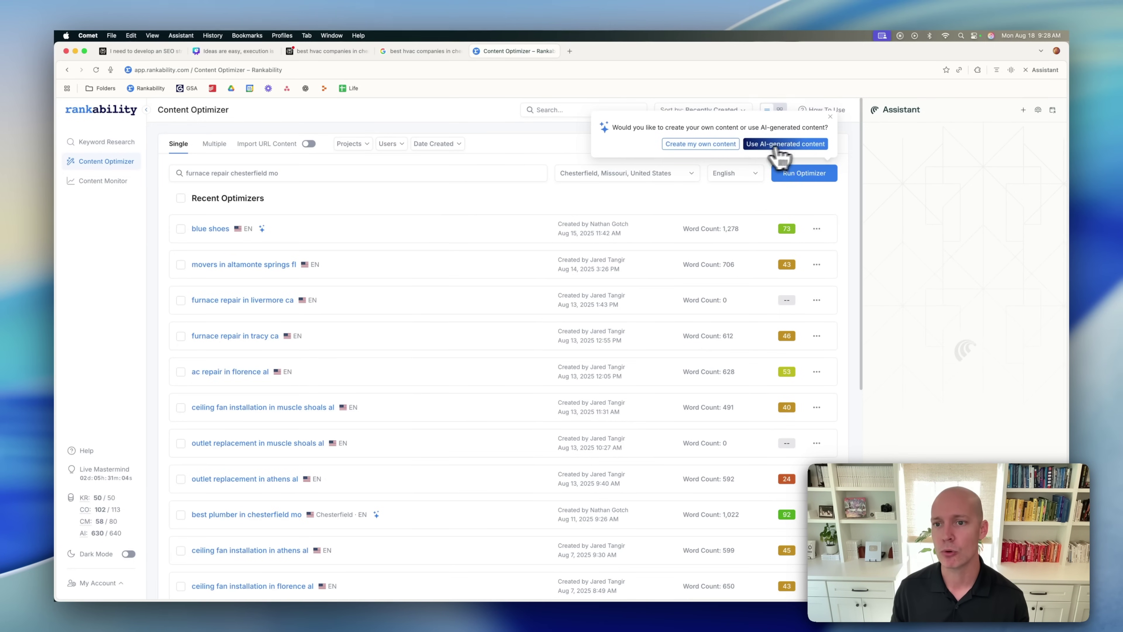
click(782, 145)
click(451, 312)
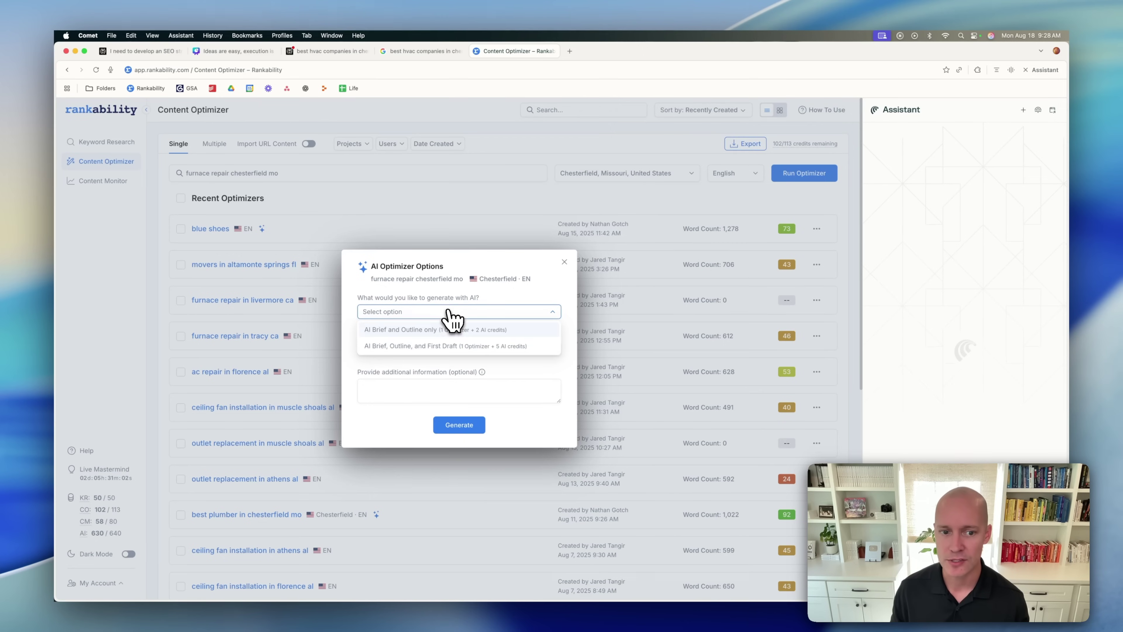
click(452, 346)
click(409, 349)
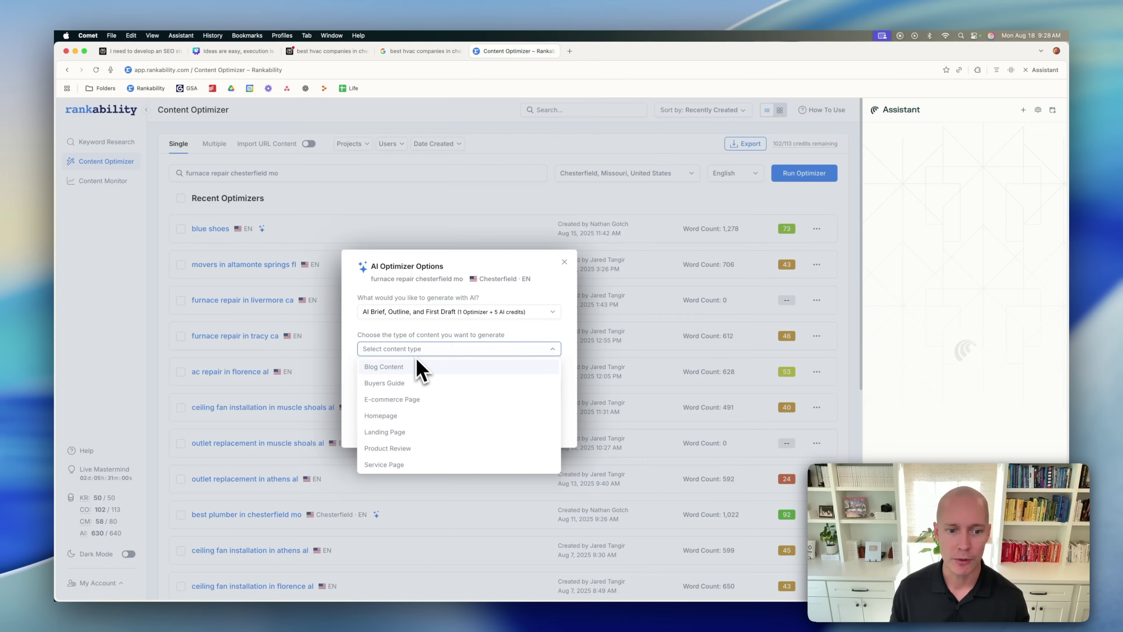
click(401, 465)
click(414, 392)
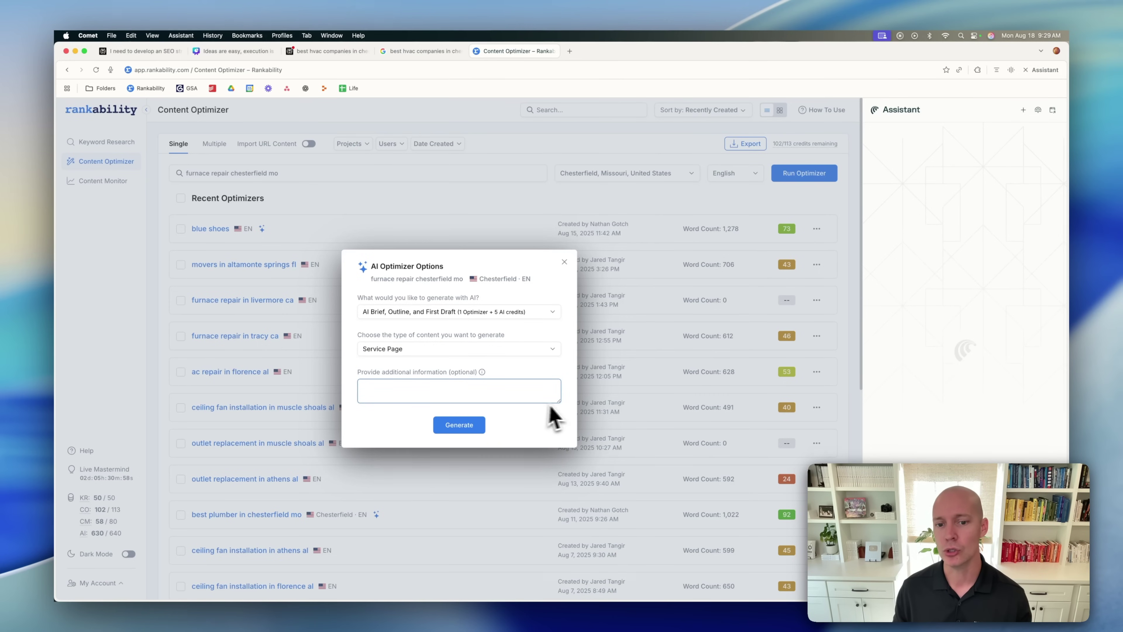
drag(558, 401, 559, 505)
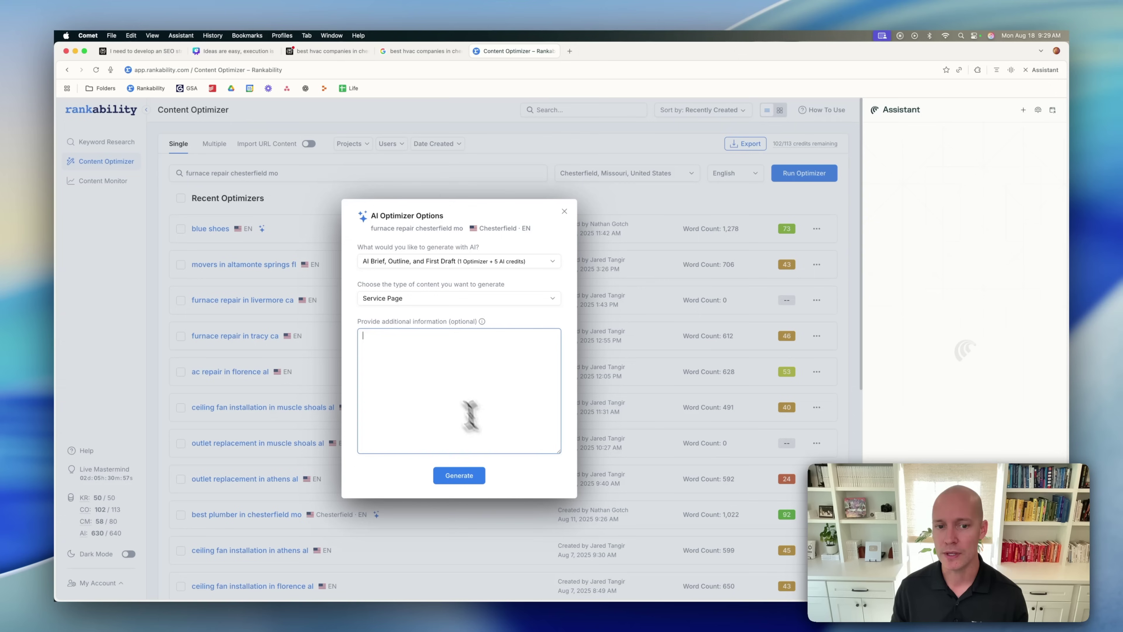
click(442, 383)
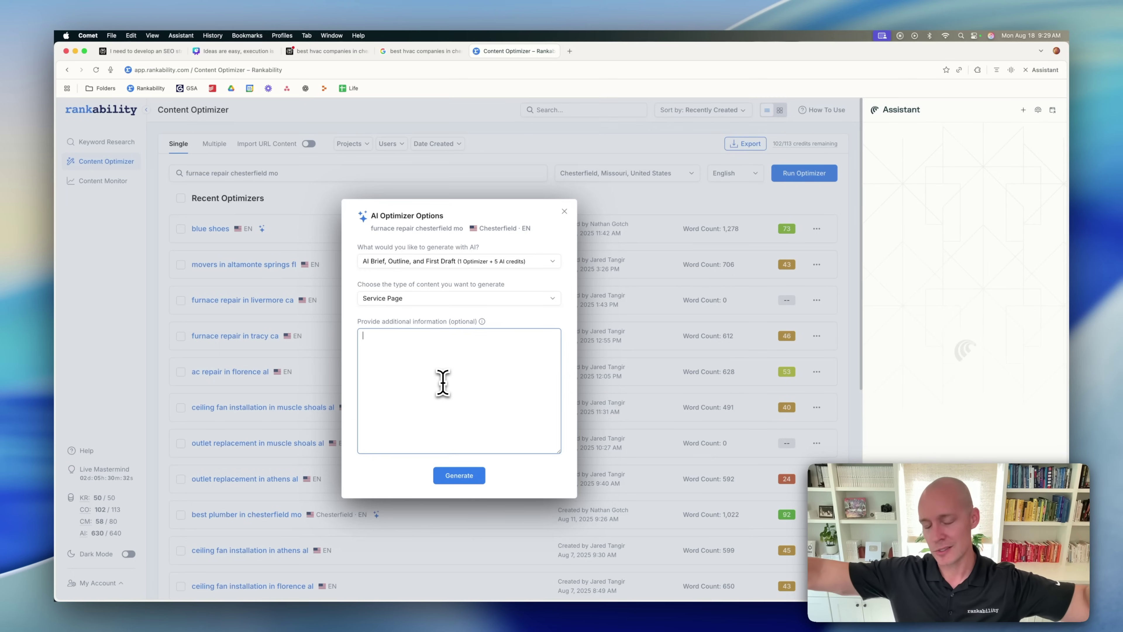
click(443, 383)
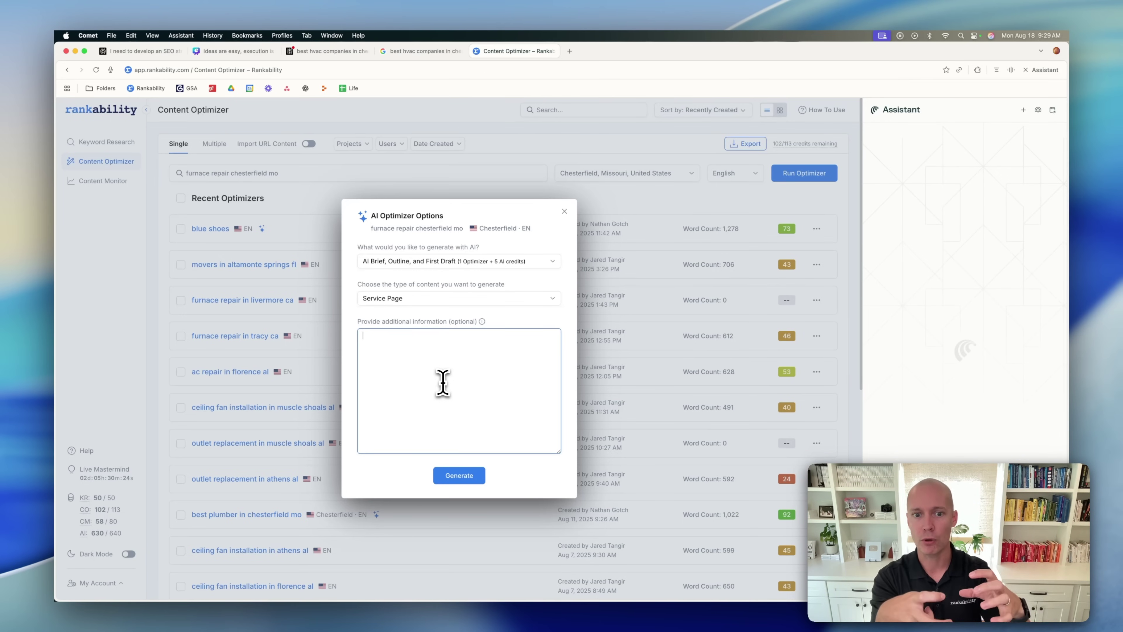
click(442, 382)
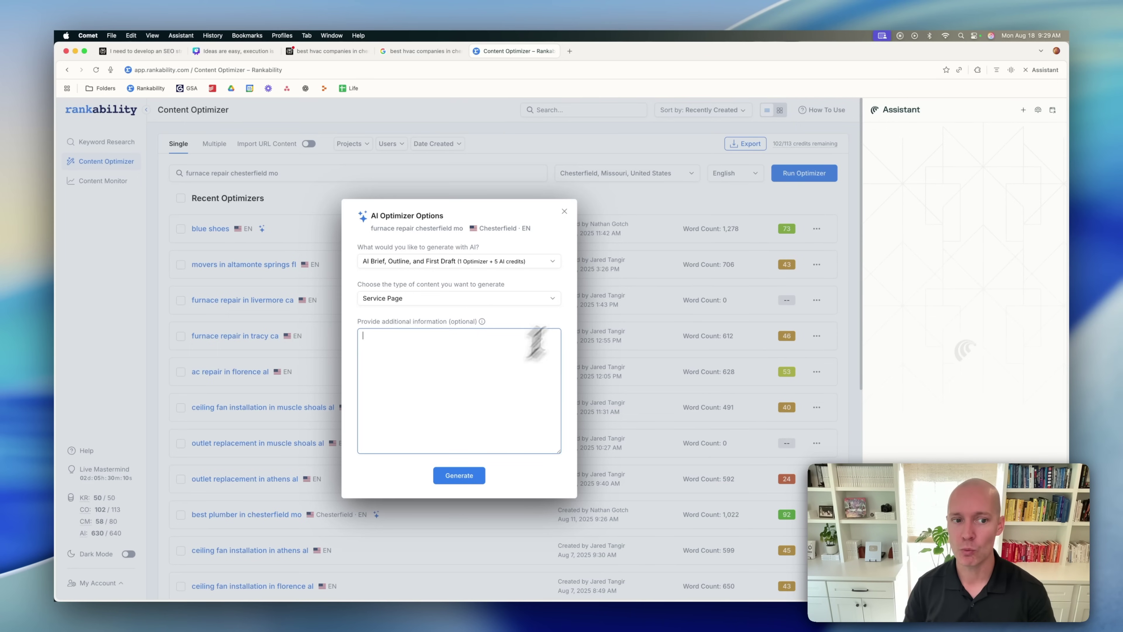
click(565, 211)
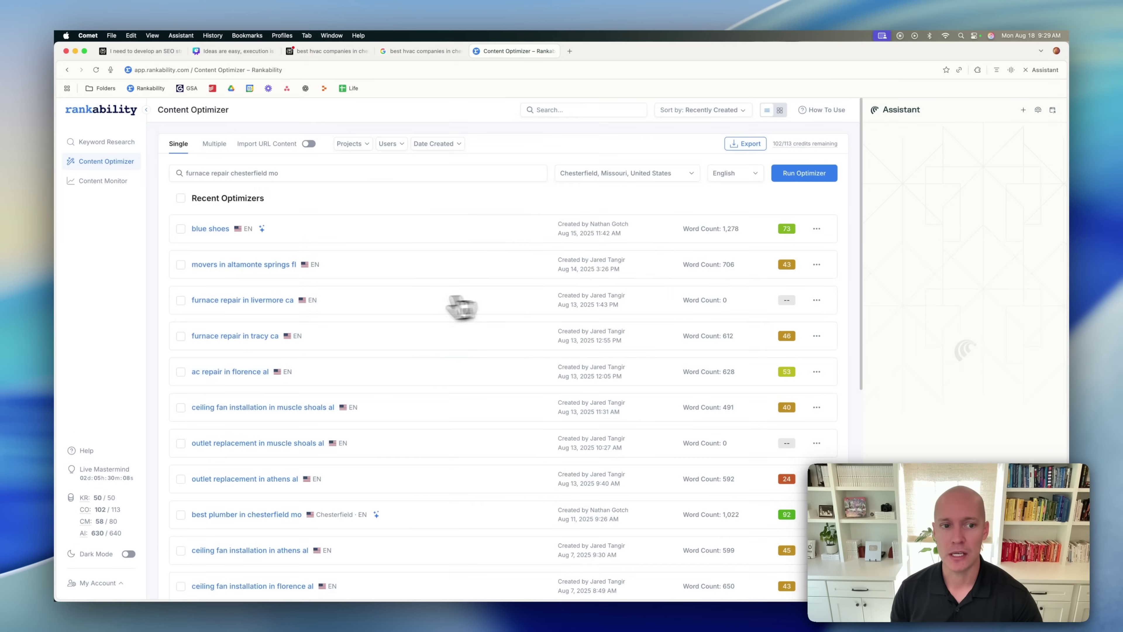
Open the 'best plumber in chesterfield mo' optimizer and review its 1,022-word draft scoring 92.
scroll(389, 304, down, 8)
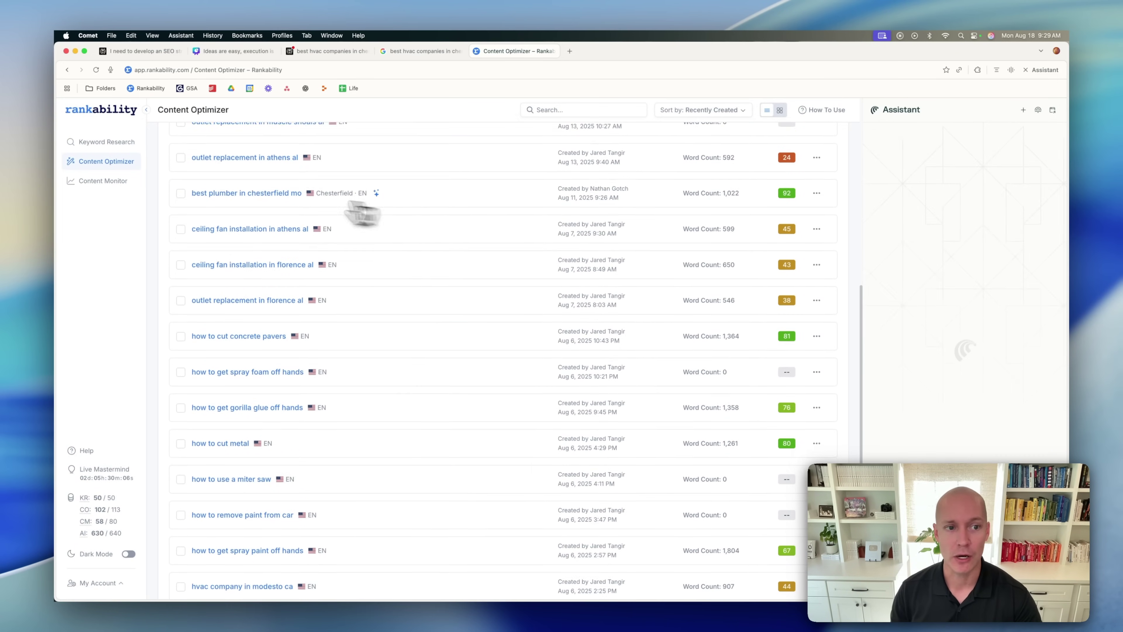
click(268, 195)
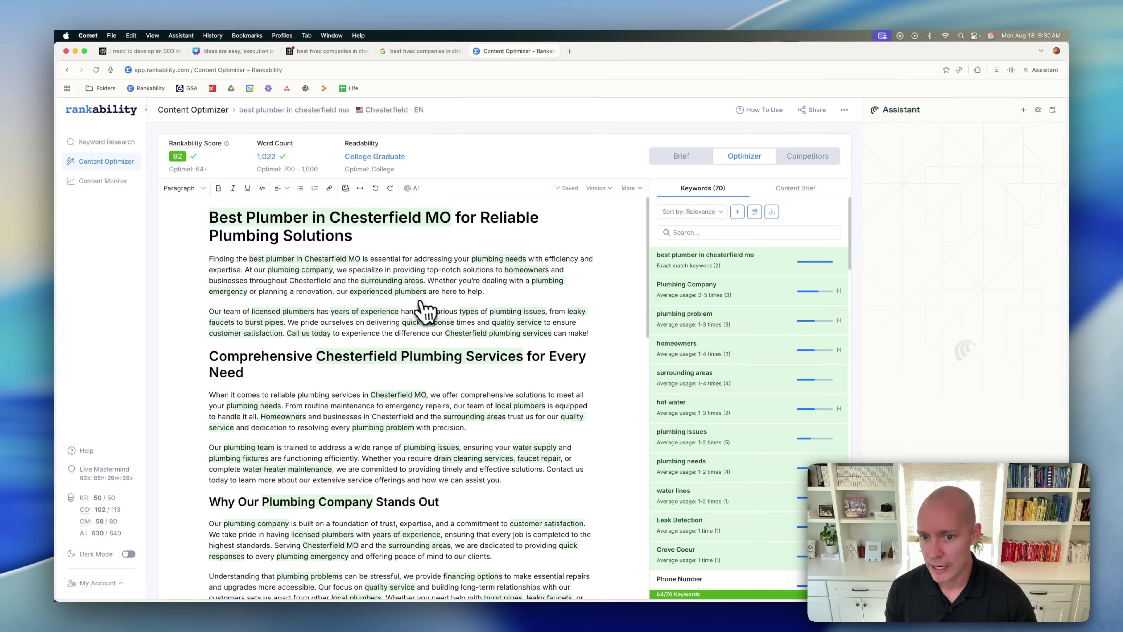
scroll(422, 312, down, 2)
scroll(420, 311, up, 2)
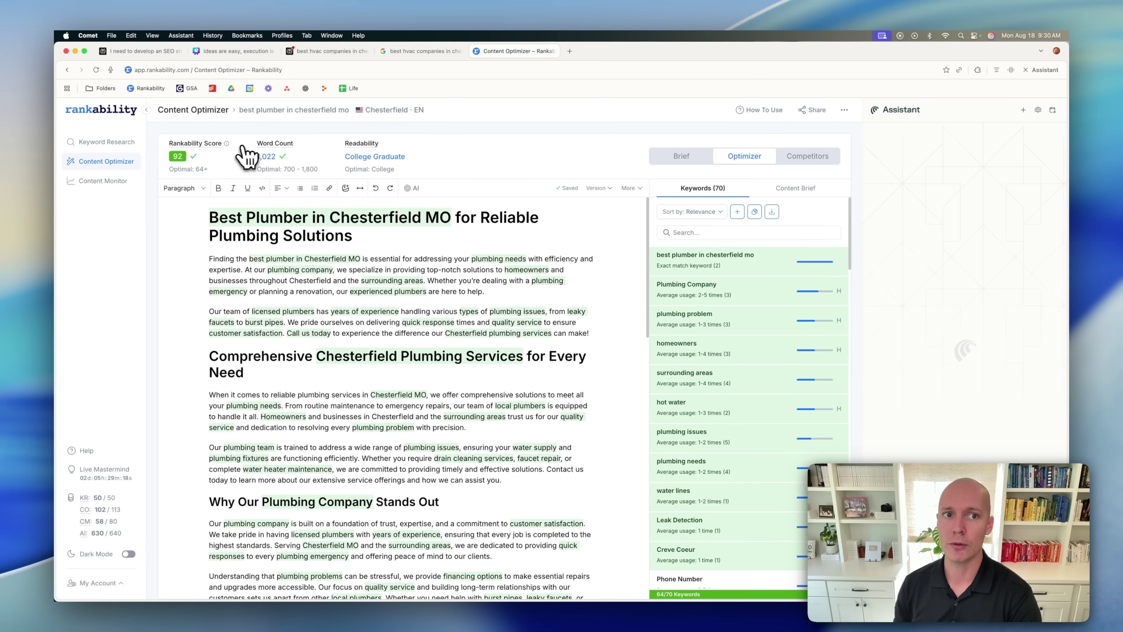
Return to the Perplexity HVAC SEO thread and scroll through the content ideas to the recap.
click(132, 51)
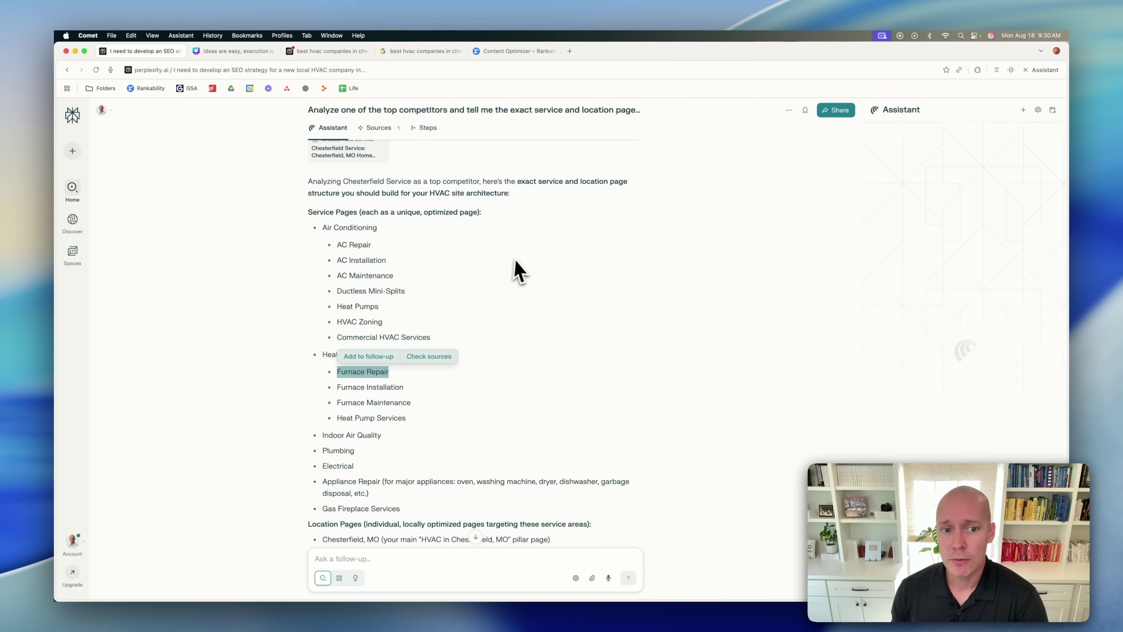
scroll(472, 286, down, 1)
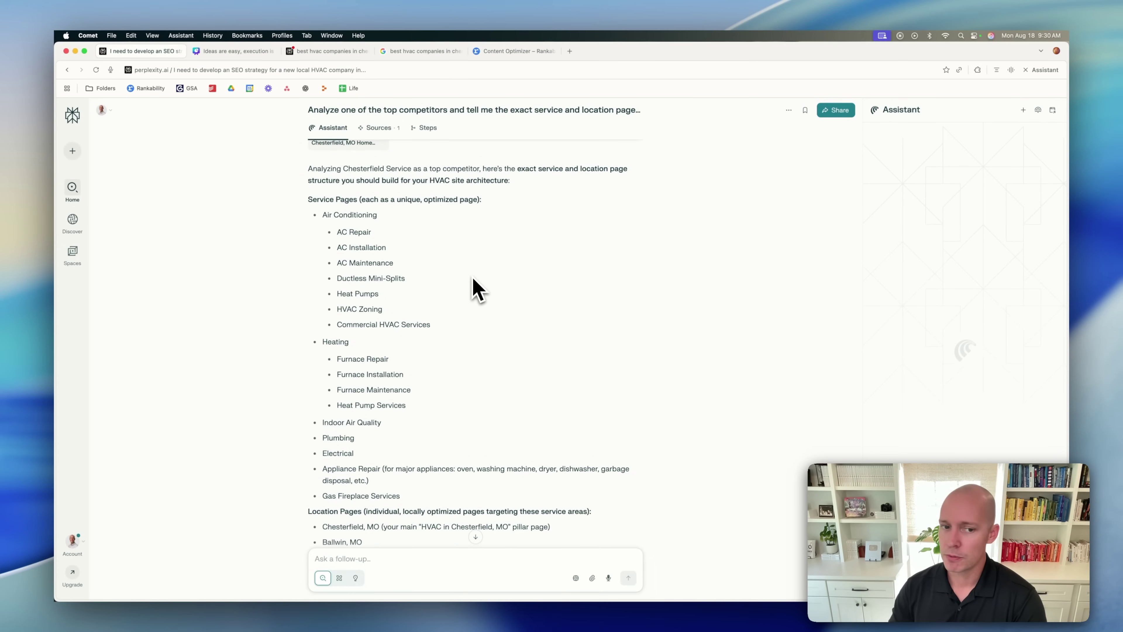
scroll(478, 290, down, 20)
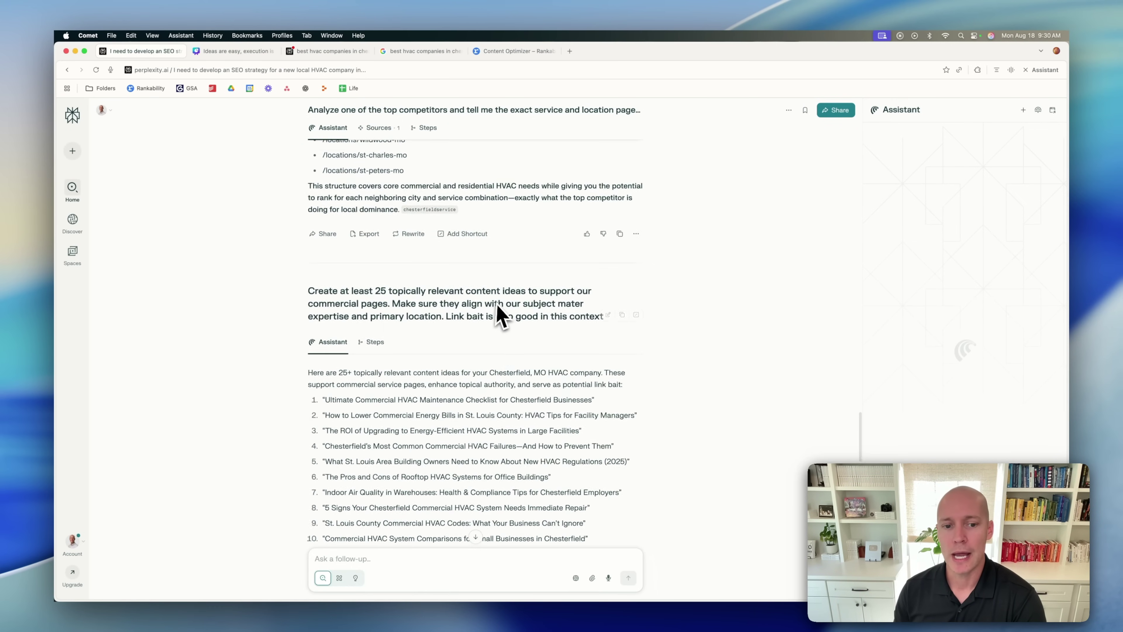
scroll(504, 308, down, 3)
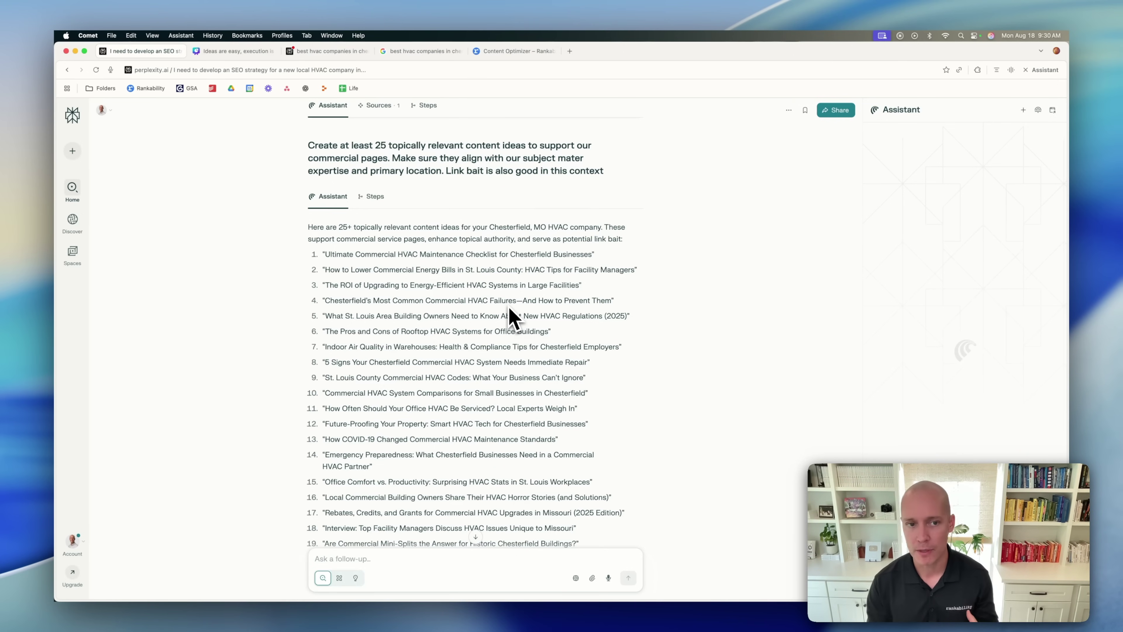
scroll(544, 310, down, 6)
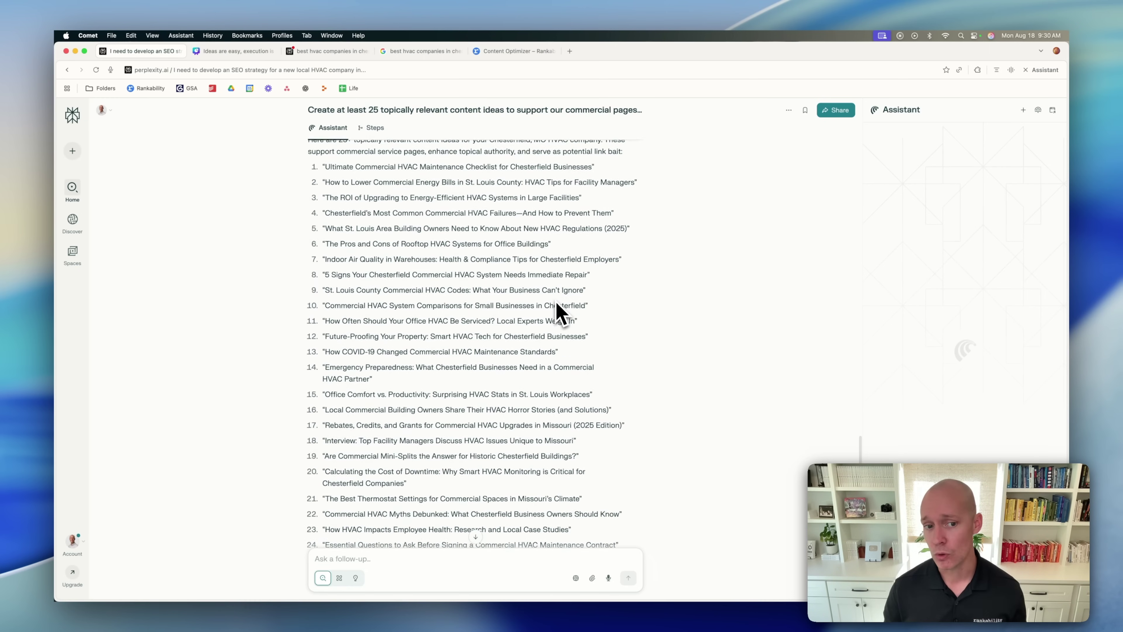
scroll(558, 310, down, 5)
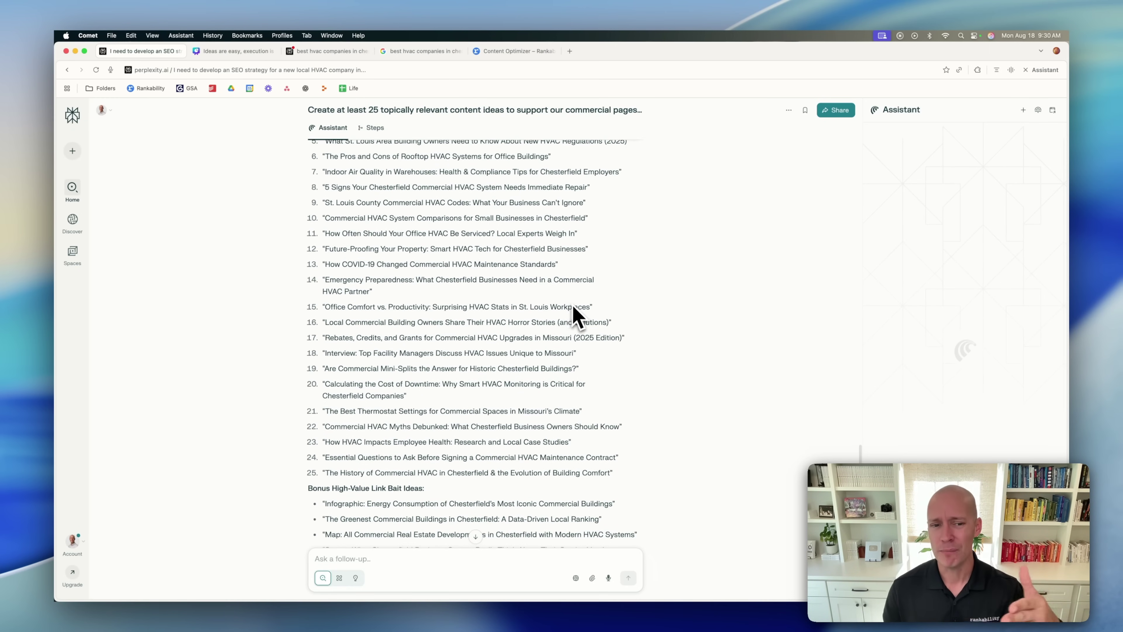
scroll(540, 371, down, 8)
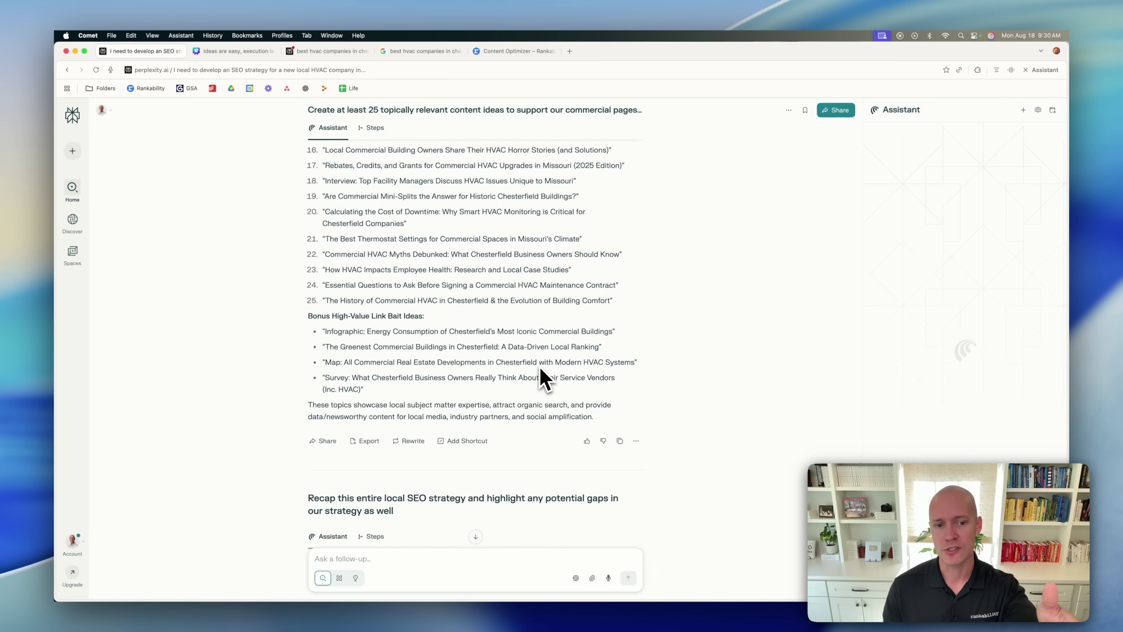
scroll(538, 380, up, 12)
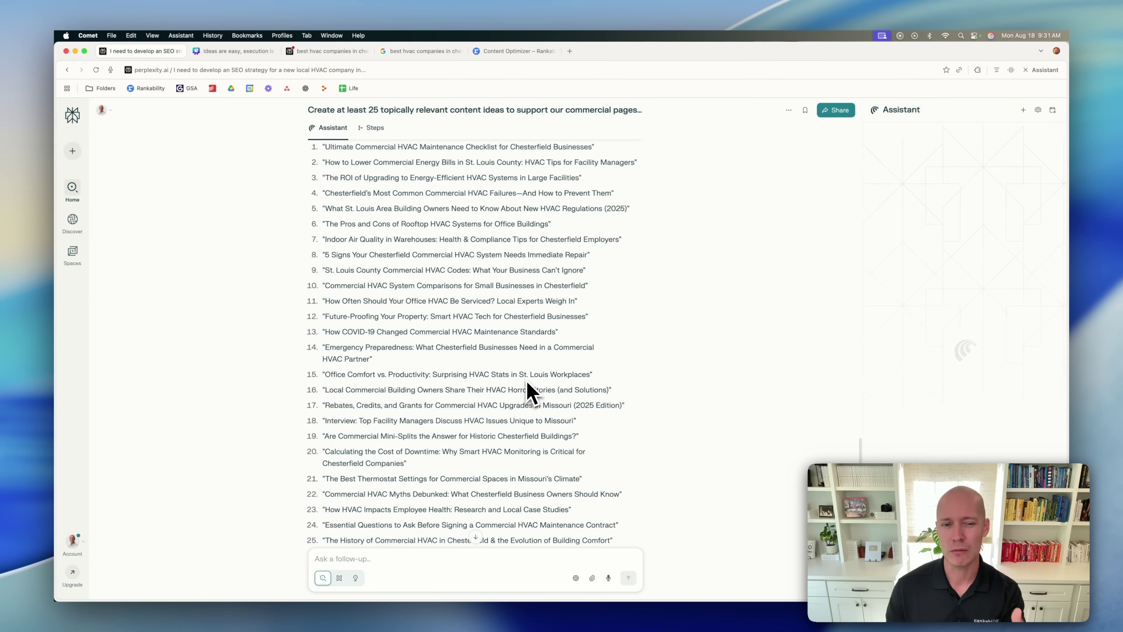
scroll(520, 385, up, 2)
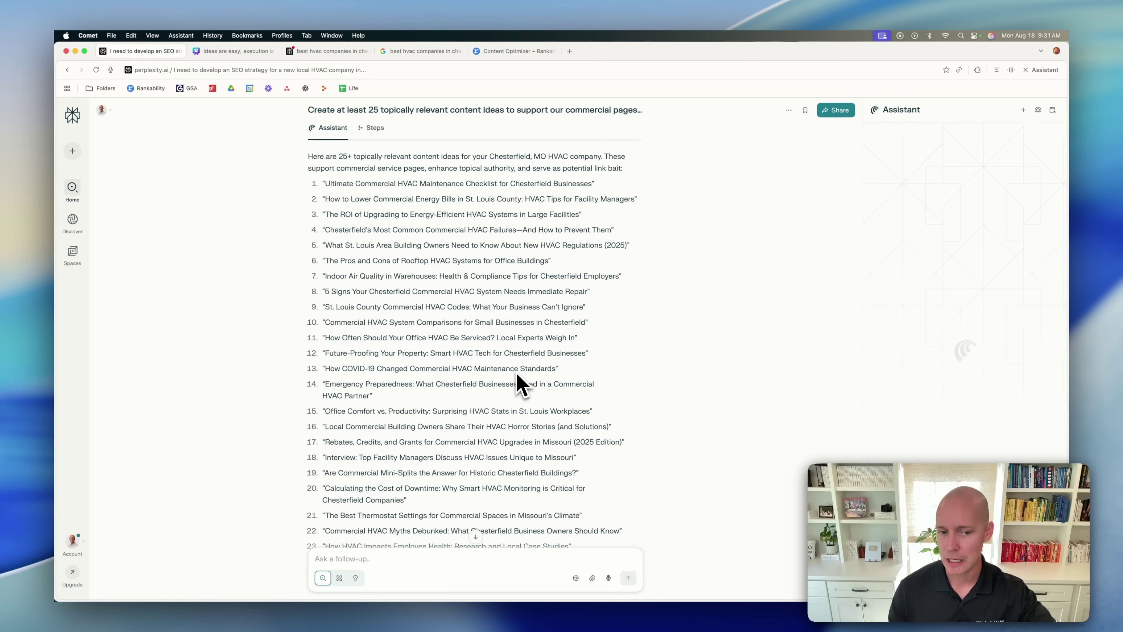
scroll(519, 375, down, 10)
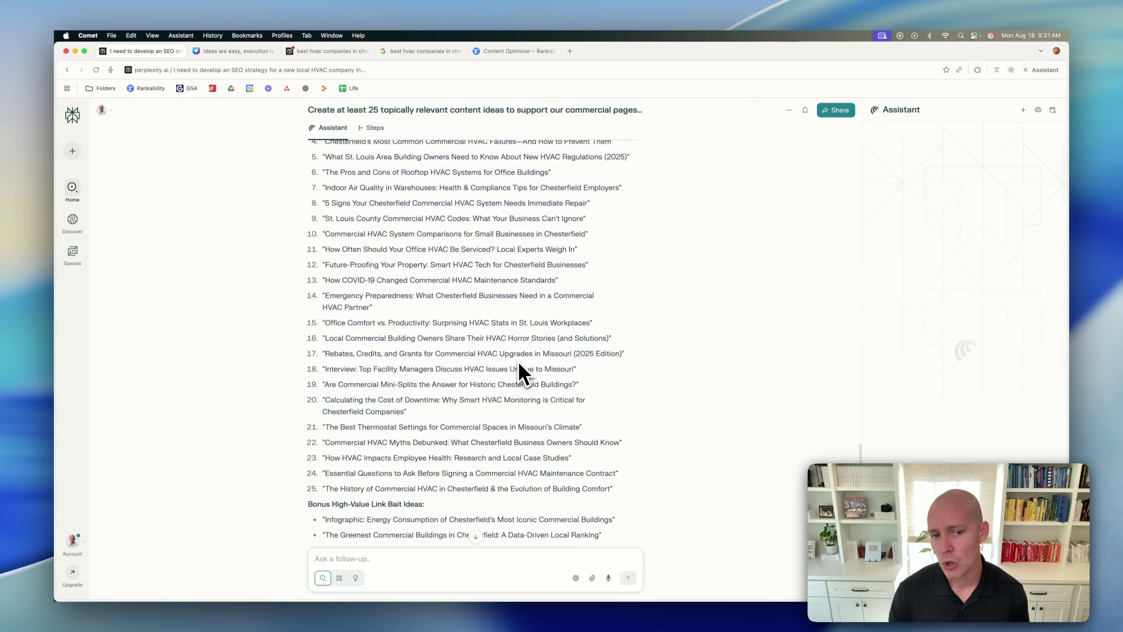
scroll(521, 362, down, 10)
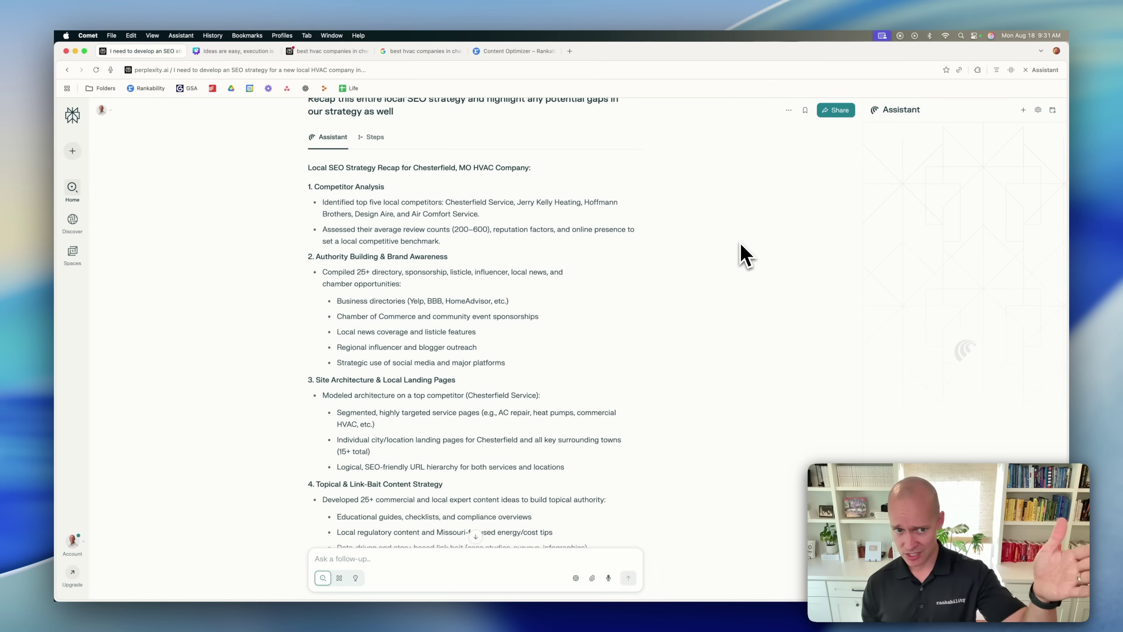
Read the recap down to its Summary, then switch to the 'Ideas are easy, execution is hard.' Canva deck.
scroll(729, 261, down, 3)
scroll(729, 261, down, 5)
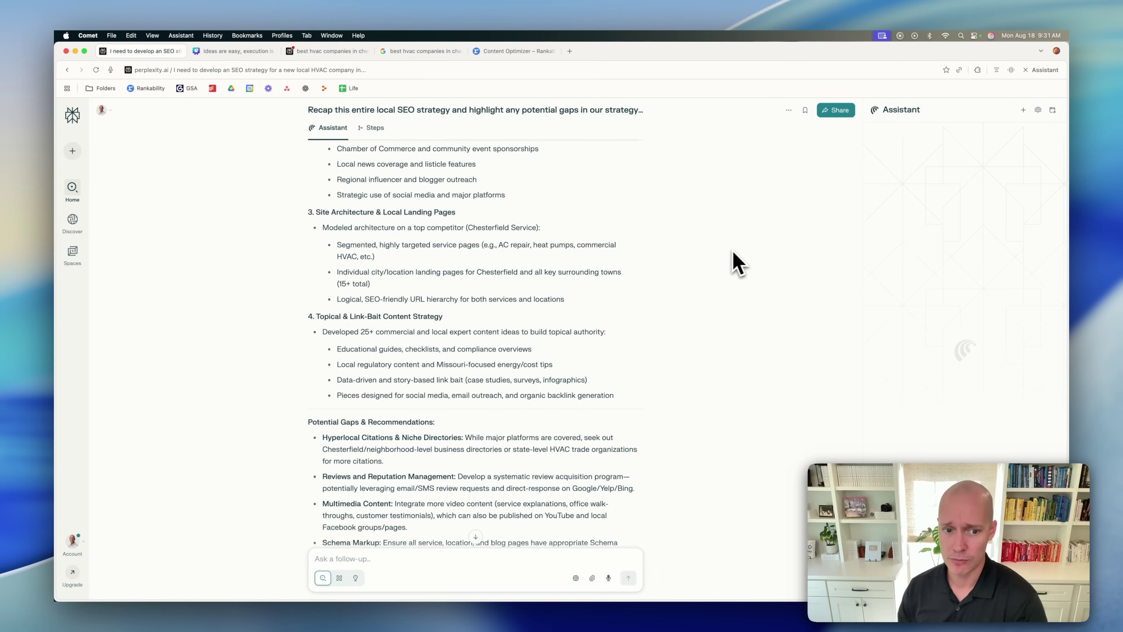
scroll(649, 232, down, 2)
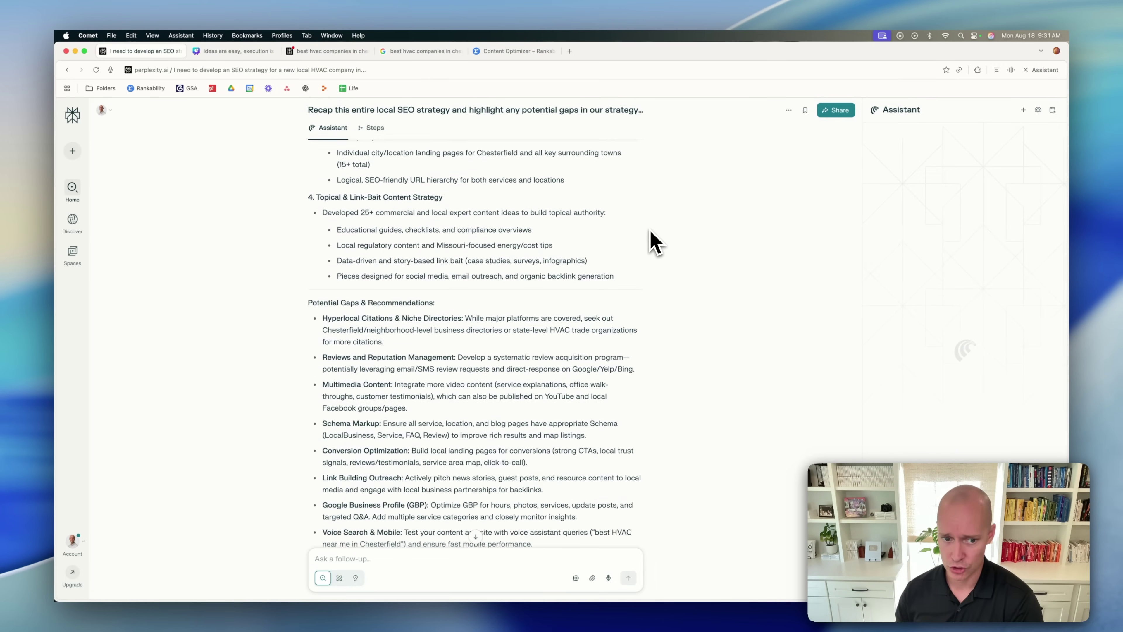
scroll(649, 231, down, 5)
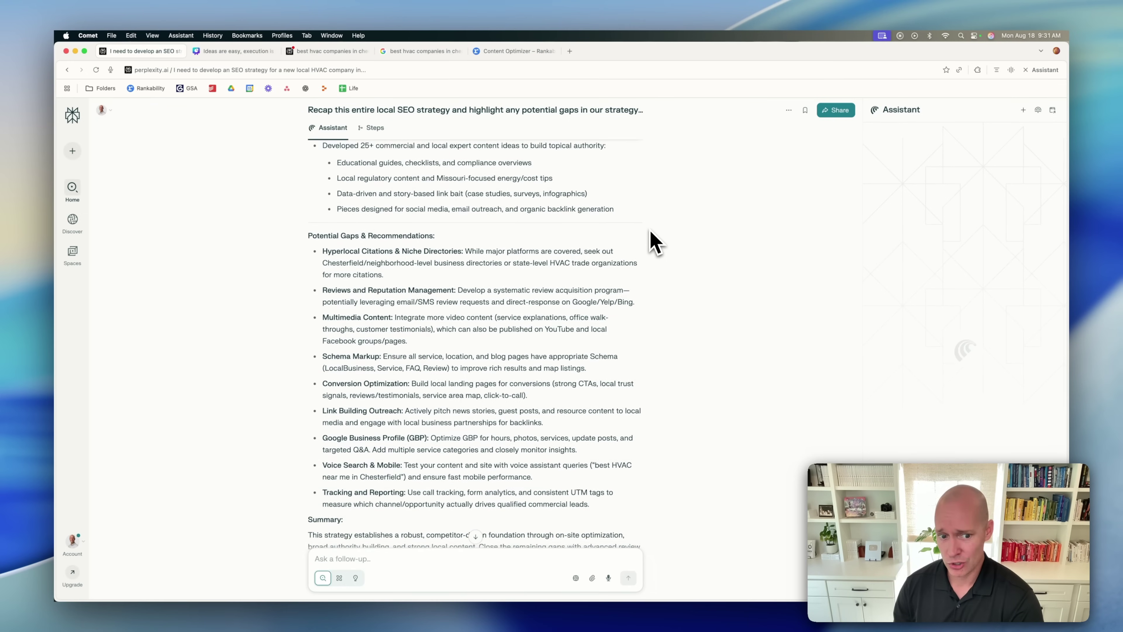
scroll(650, 231, down, 1)
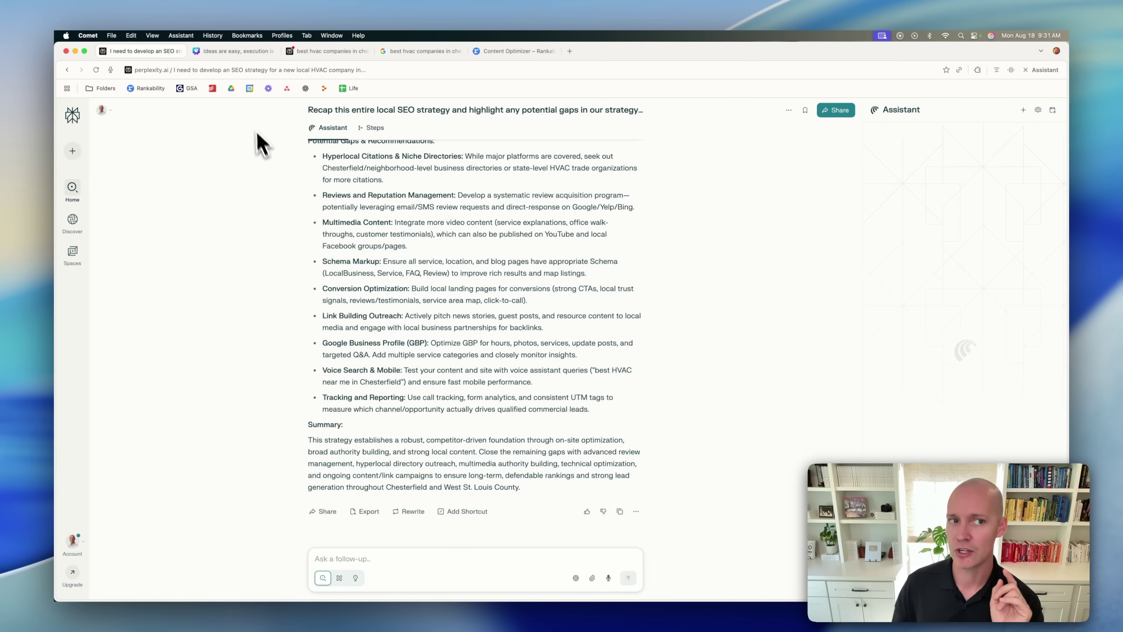
click(234, 51)
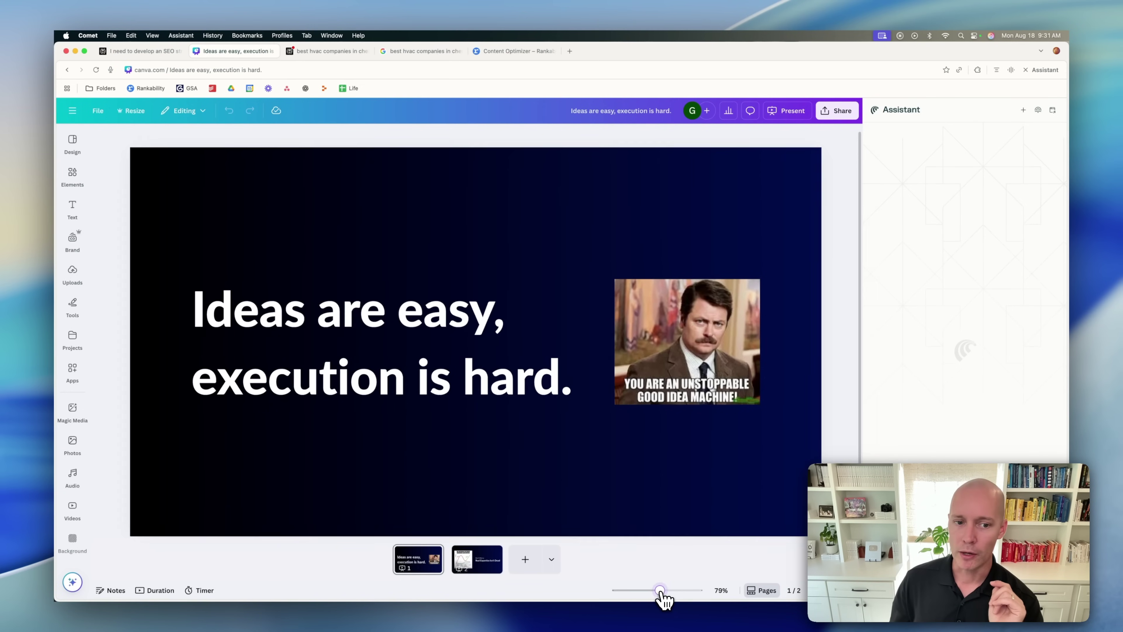
drag(659, 590, 659, 591)
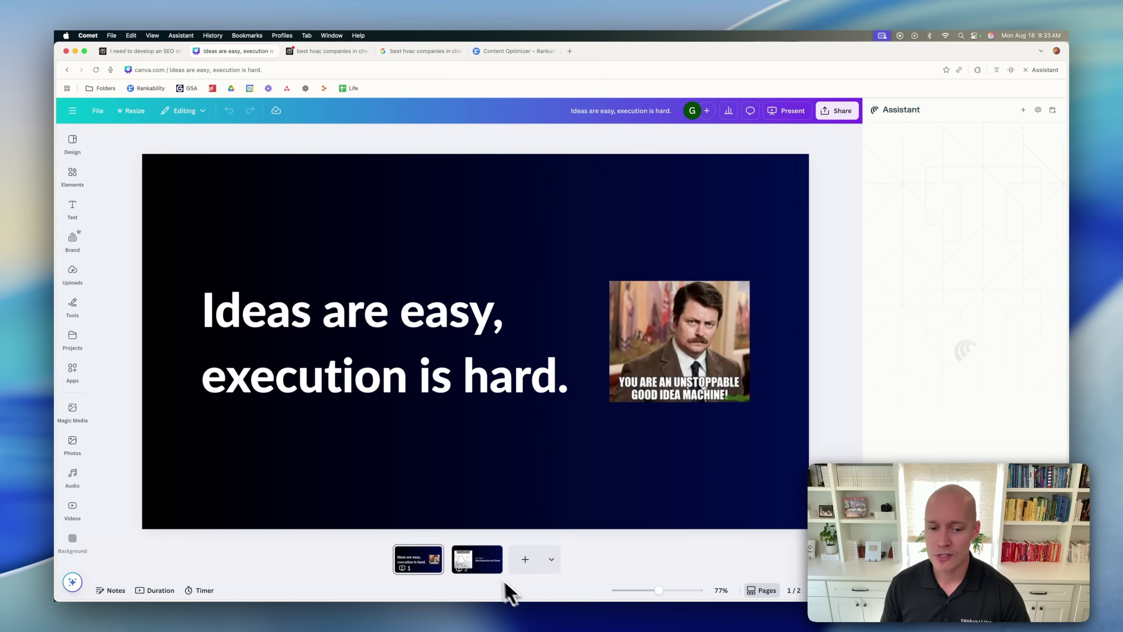
Show slide 2, 'Don't Worry: Real Expertise Isn't Dead', with its beginners-versus-experts chart.
click(487, 571)
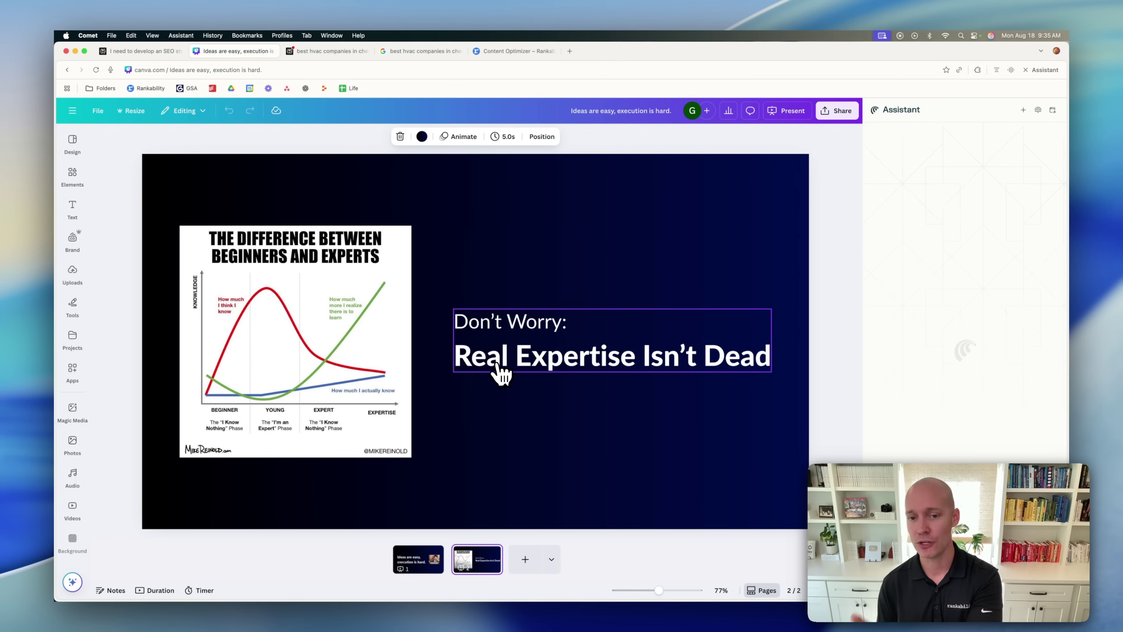
Open youtube.com in a new tab and search for the creator's name plus 'chatgpt'.
click(569, 51)
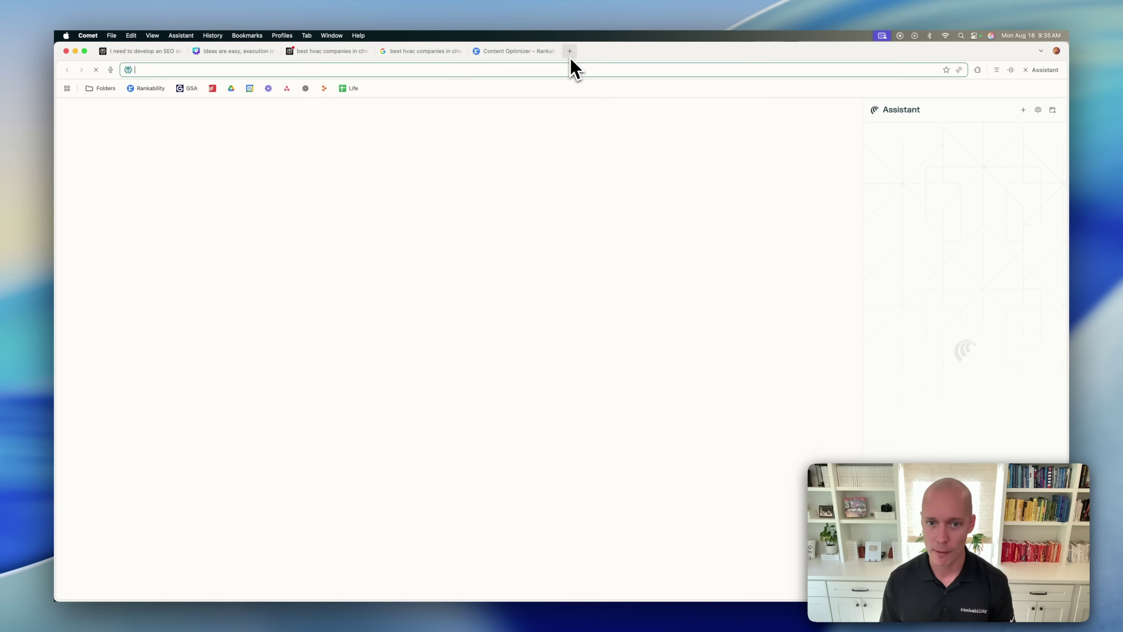
text(youtube.com)
key(Return)
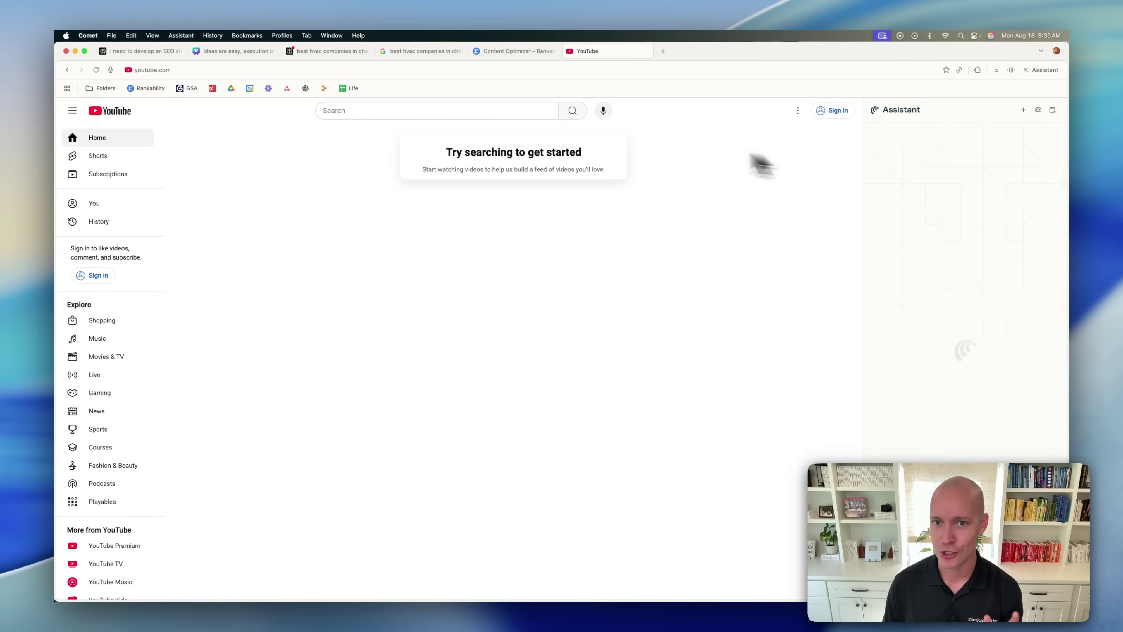
click(489, 114)
text(nathan)
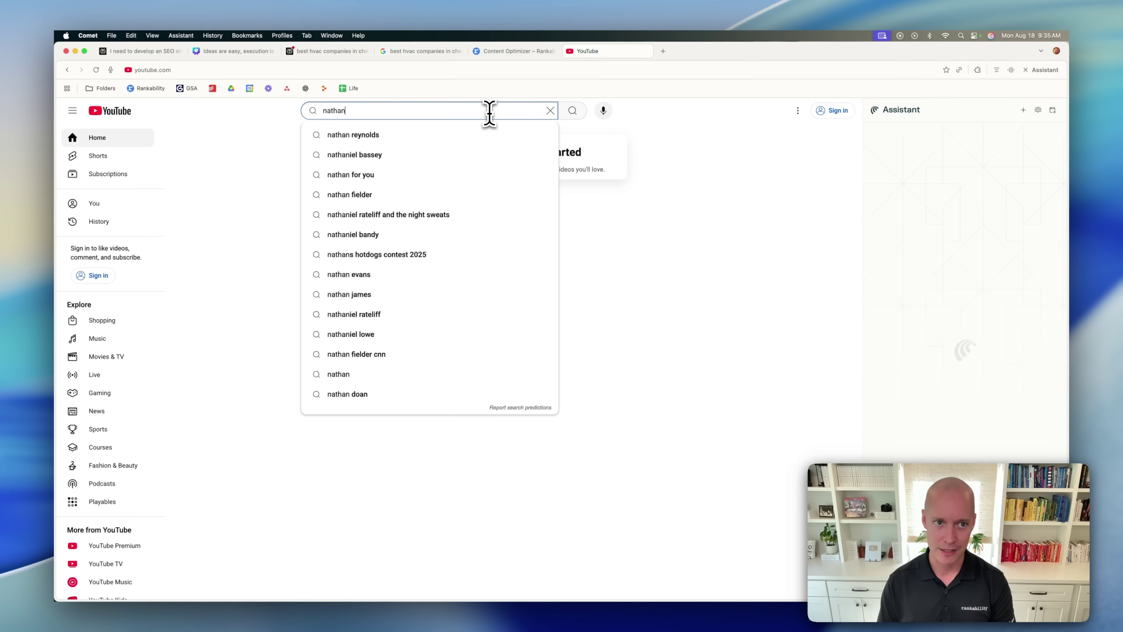
text( gotch chatgpt)
key(Return)
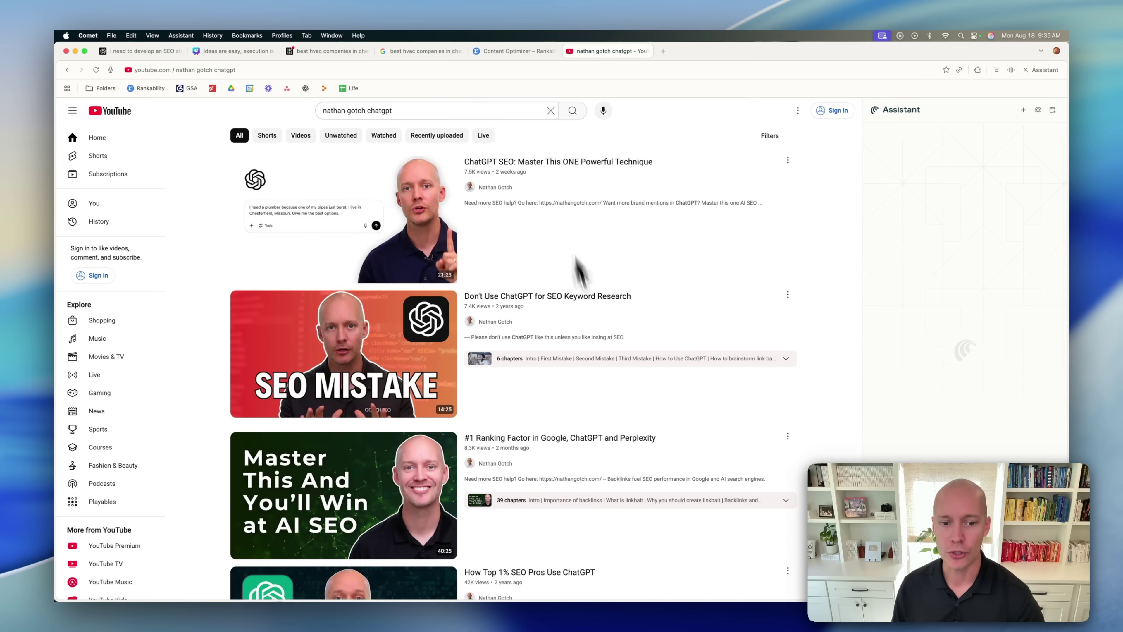
scroll(670, 456, down, 1)
scroll(675, 453, down, 20)
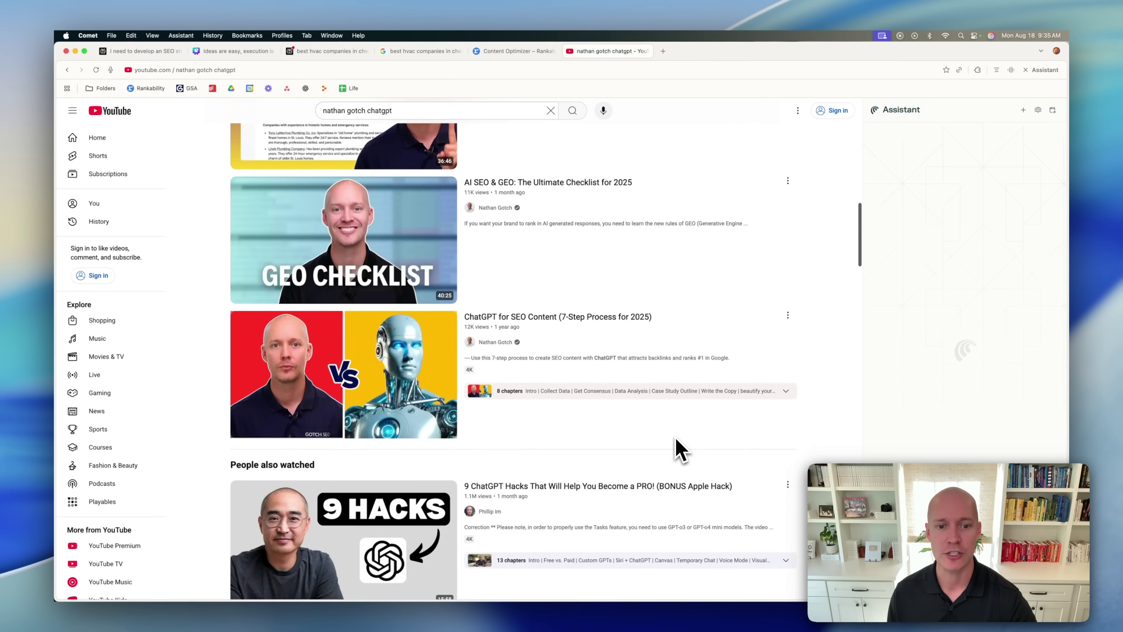
scroll(664, 443, up, 20)
Open the creator's channel and list all of its Videos.
click(497, 190)
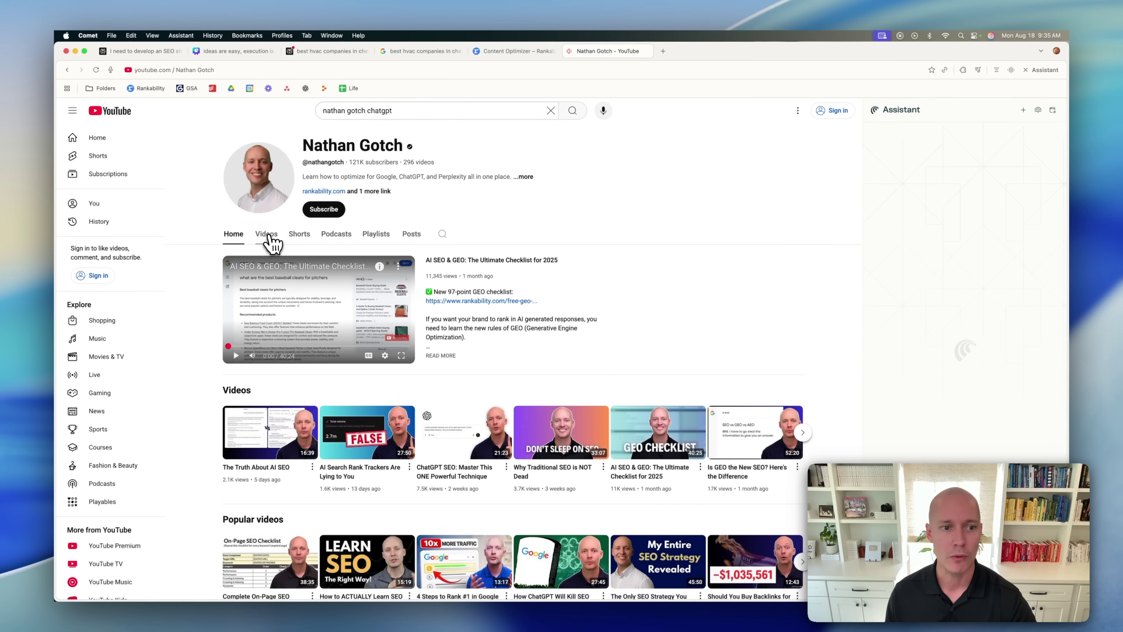
click(266, 235)
scroll(734, 356, down, 10)
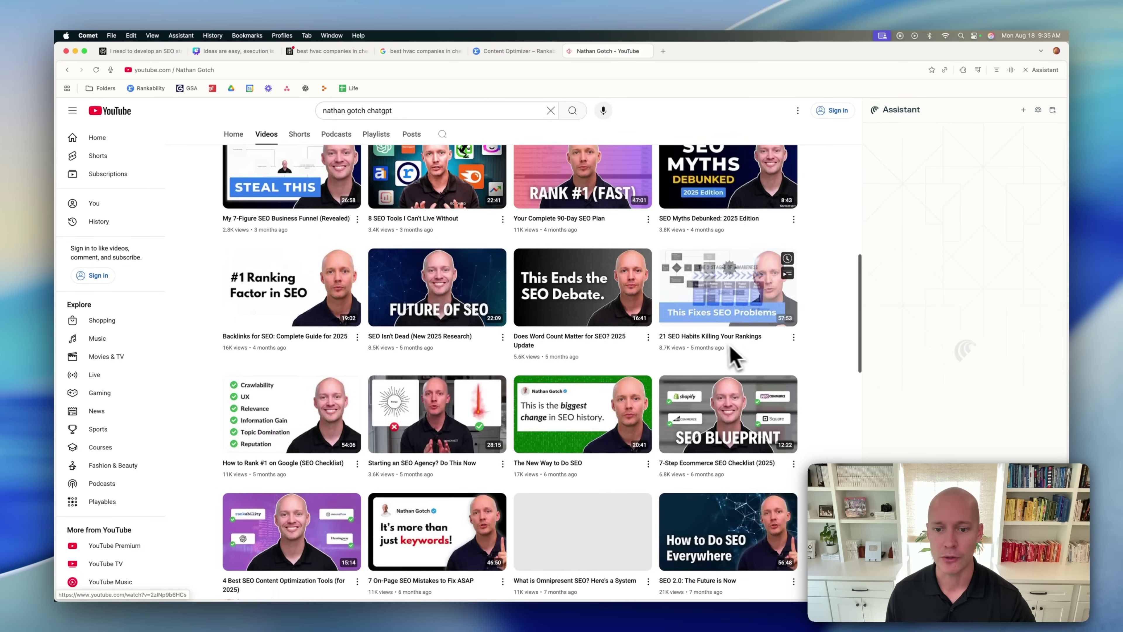
scroll(734, 356, down, 12)
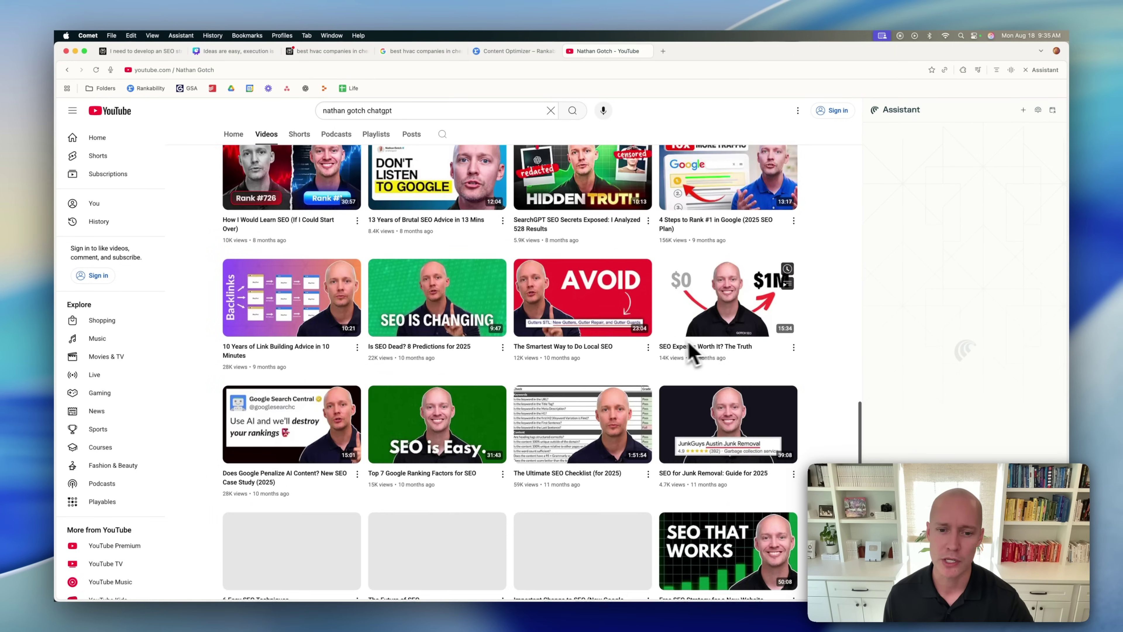
scroll(692, 354, up, 20)
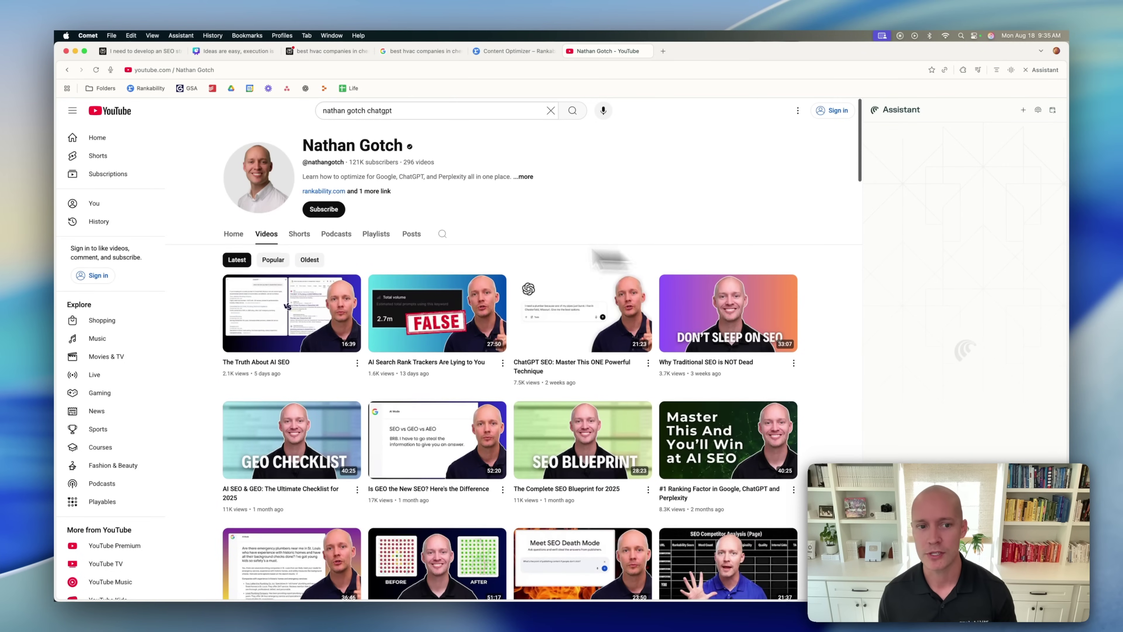
Search the channel for 'chatgpt' and browse the matching videos.
click(442, 233)
text(c)
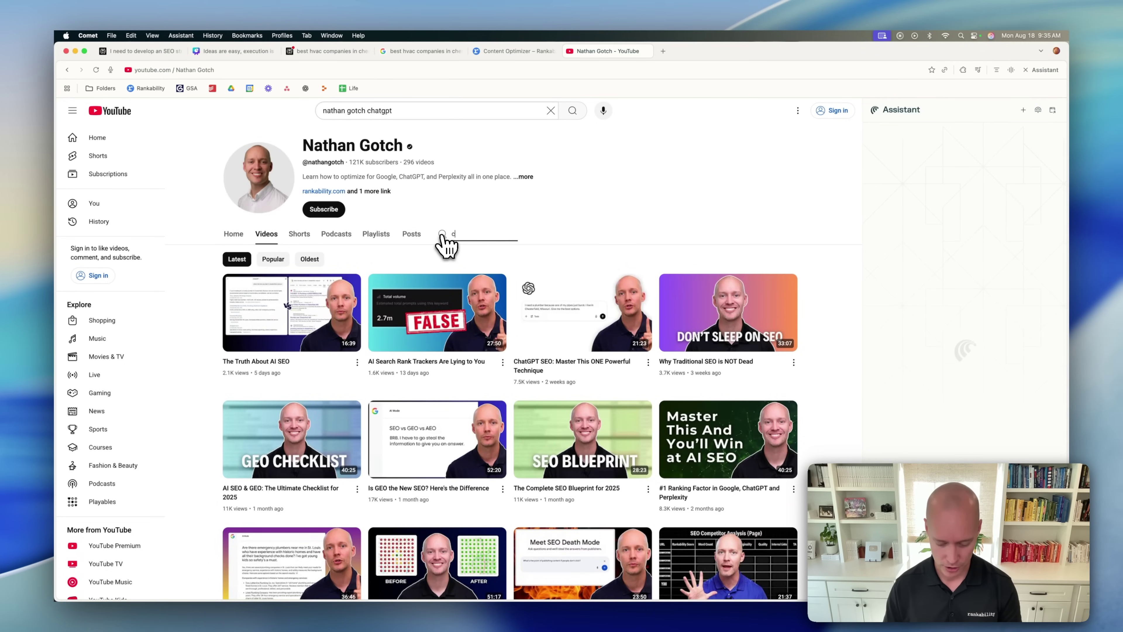
text(hatgpt)
key(Return)
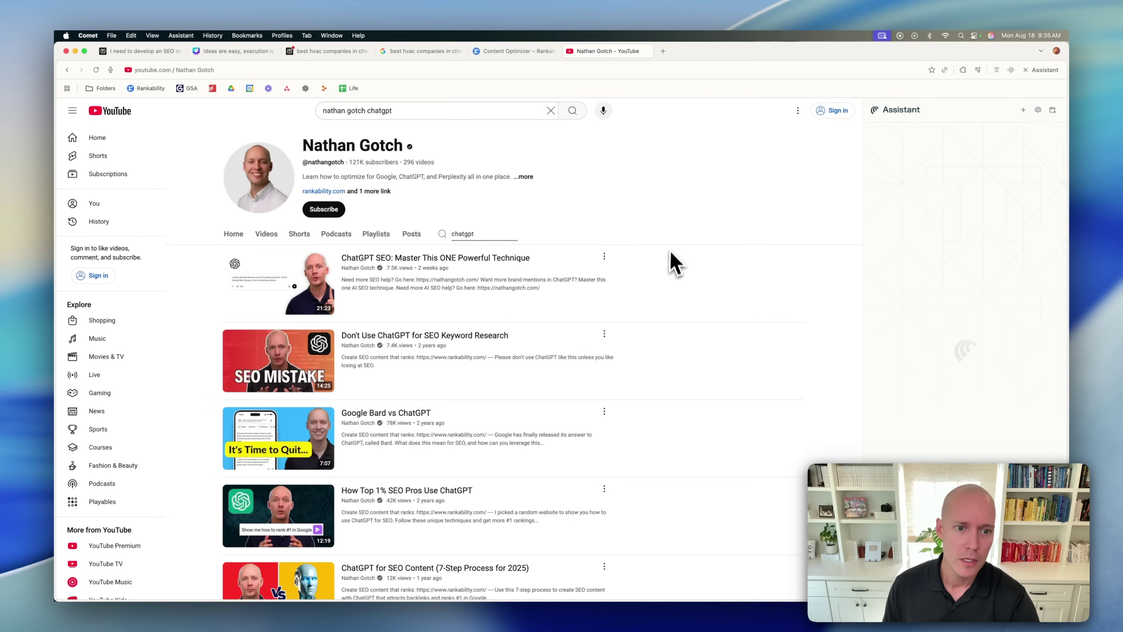
scroll(670, 261, down, 5)
scroll(679, 271, down, 10)
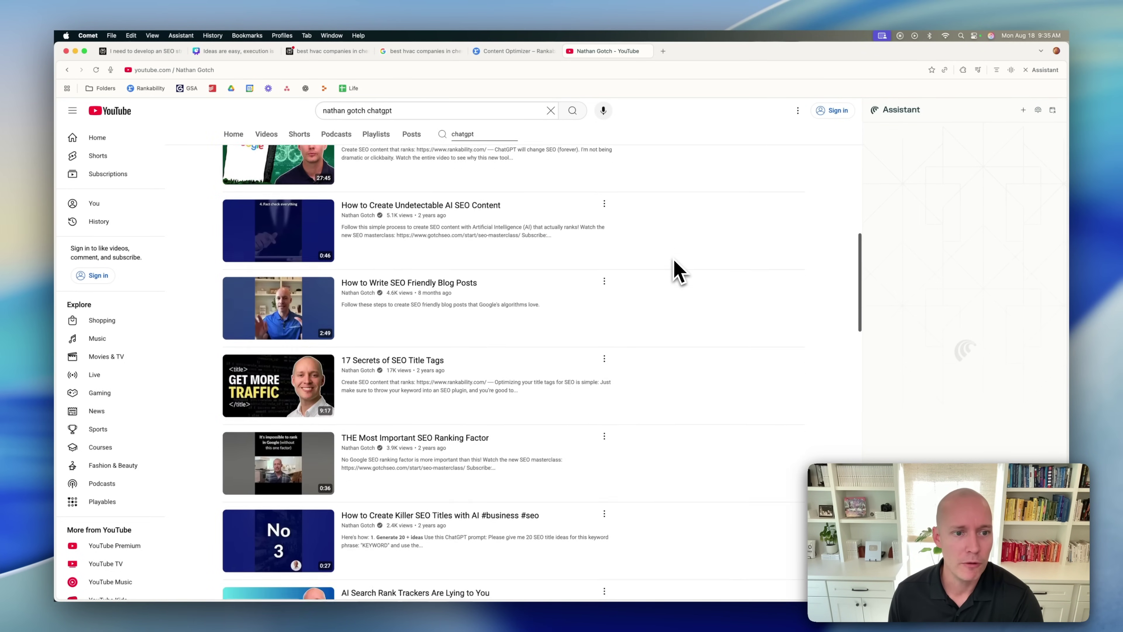
scroll(680, 271, up, 7)
scroll(680, 271, up, 2)
scroll(677, 269, down, 2)
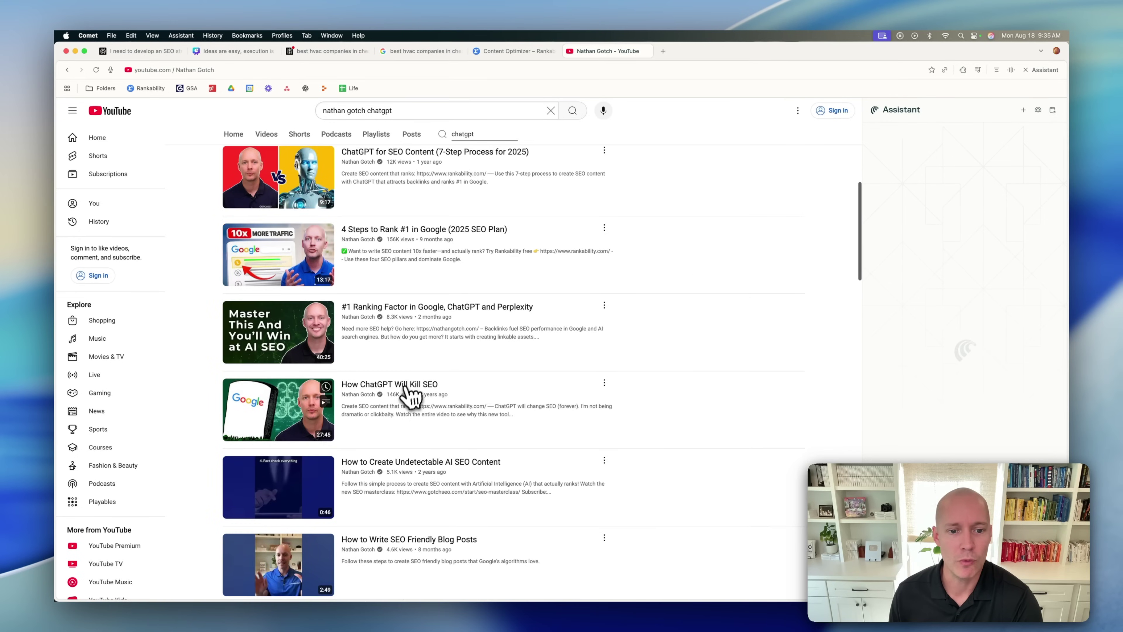
scroll(411, 392, down, 1)
Open 'How ChatGPT Will Kill SEO' and pause it at 0:00.
click(408, 345)
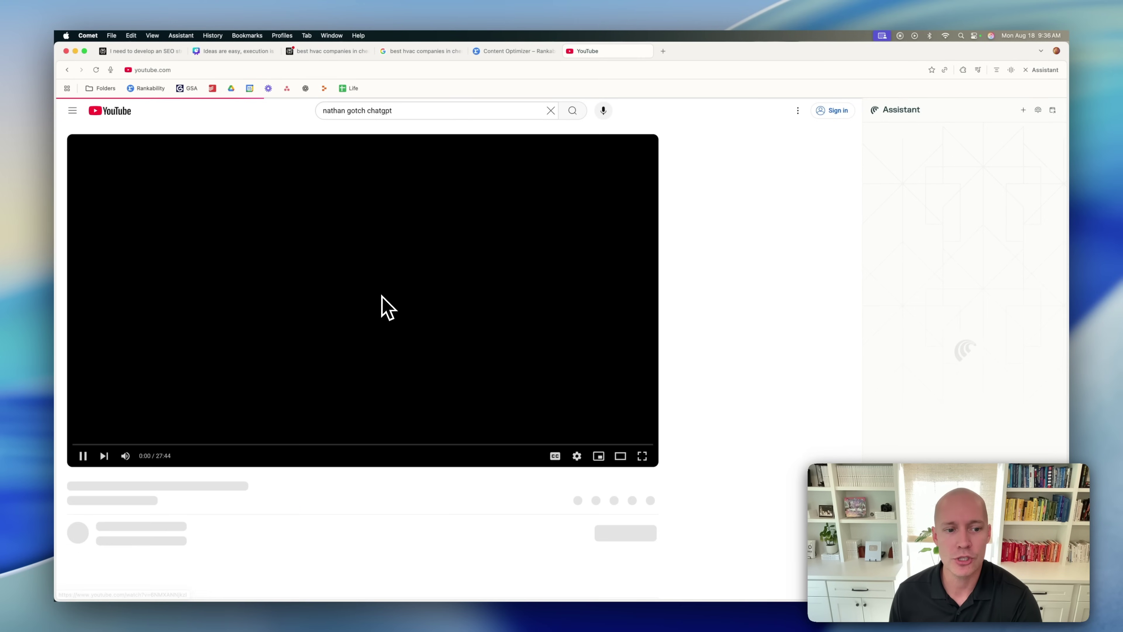
click(83, 457)
scroll(263, 339, down, 8)
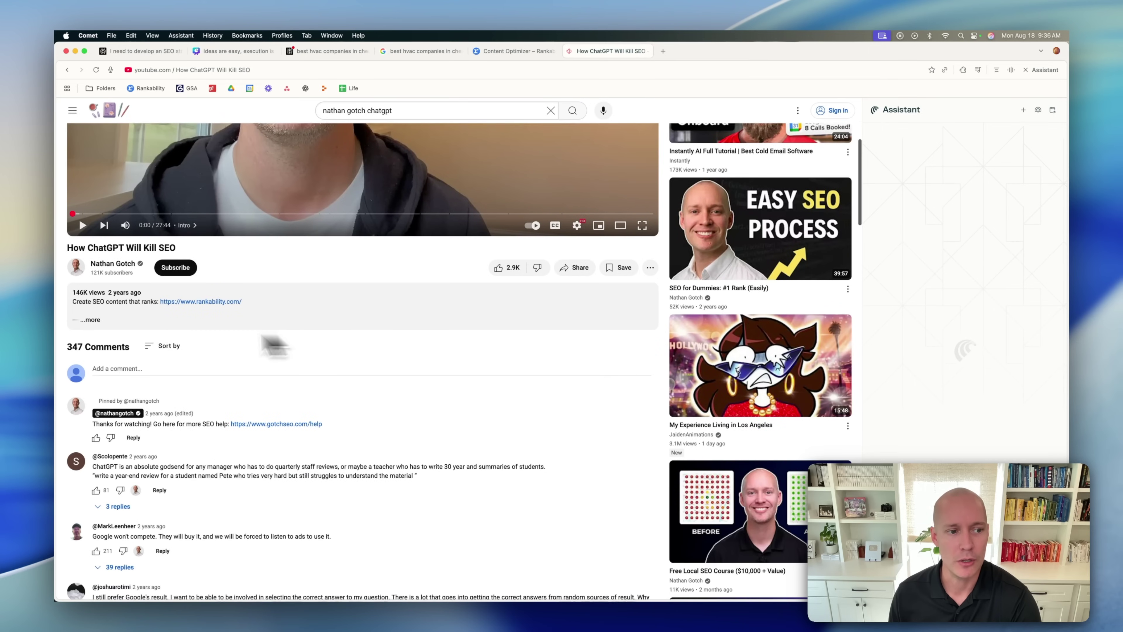
mouse_move(131, 308)
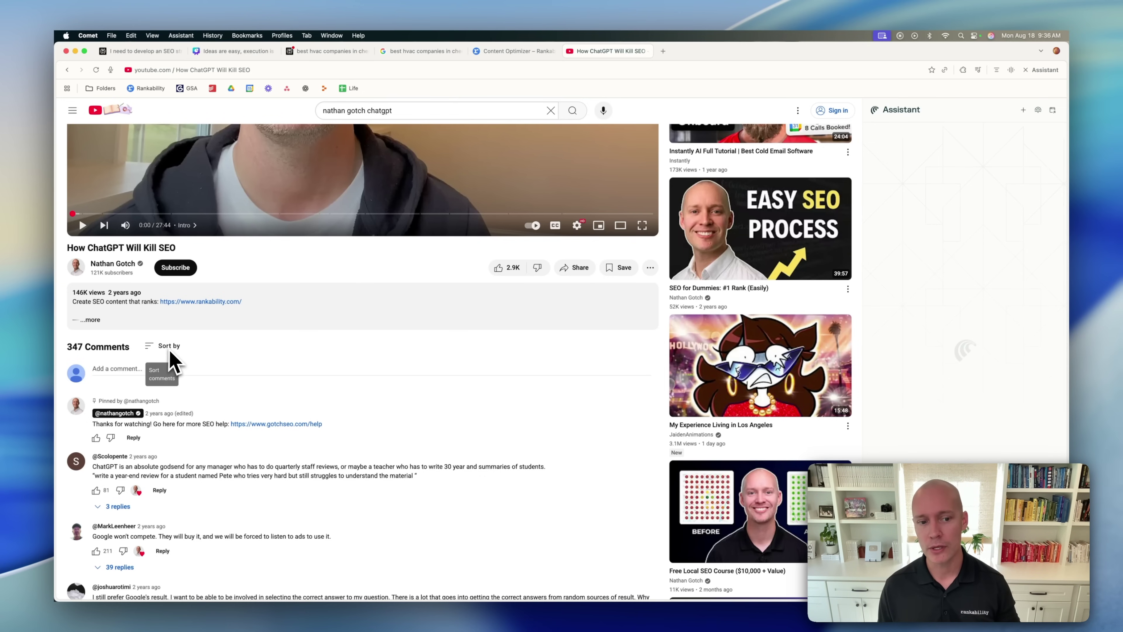
Read through the video's comments, then return to the Canva deck's second slide.
scroll(358, 394, down, 5)
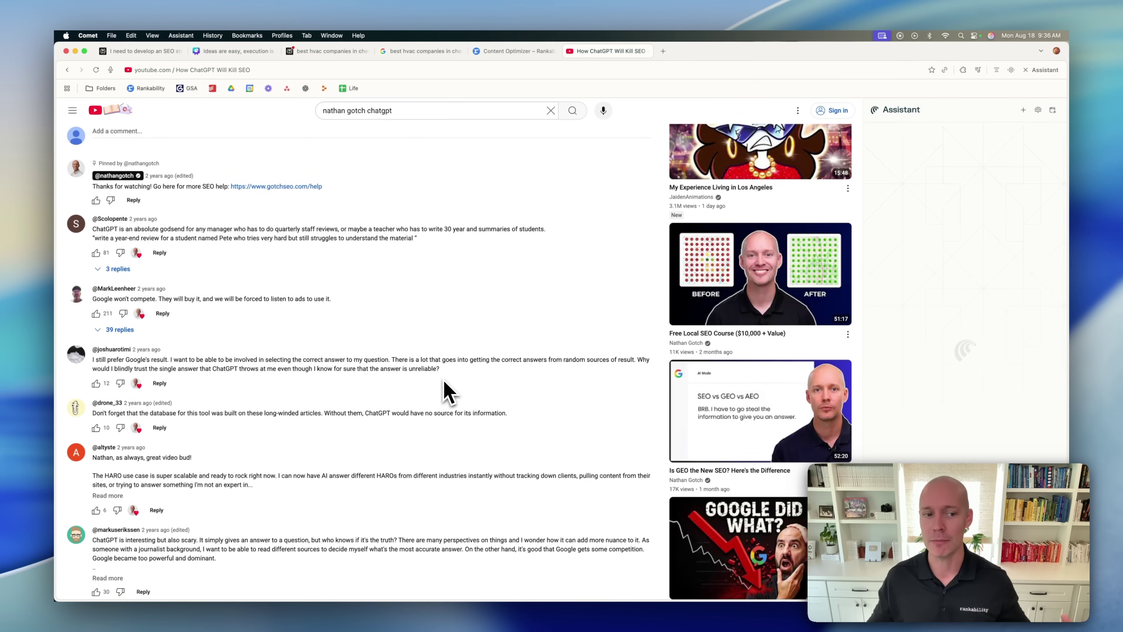
scroll(451, 396, down, 6)
scroll(514, 432, up, 10)
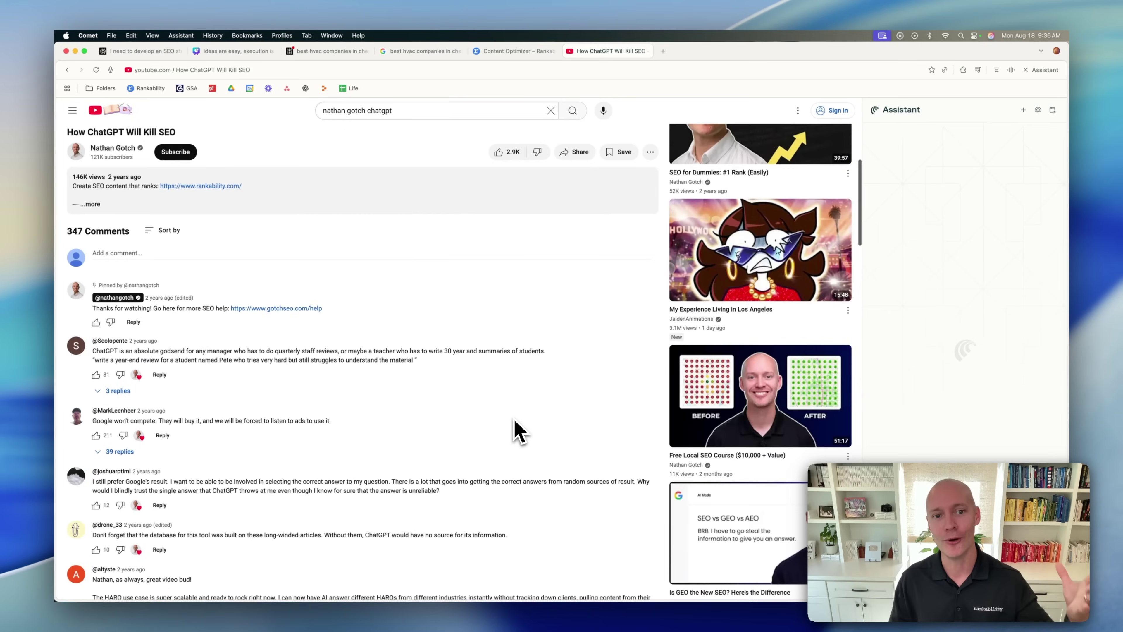
scroll(517, 432, up, 1)
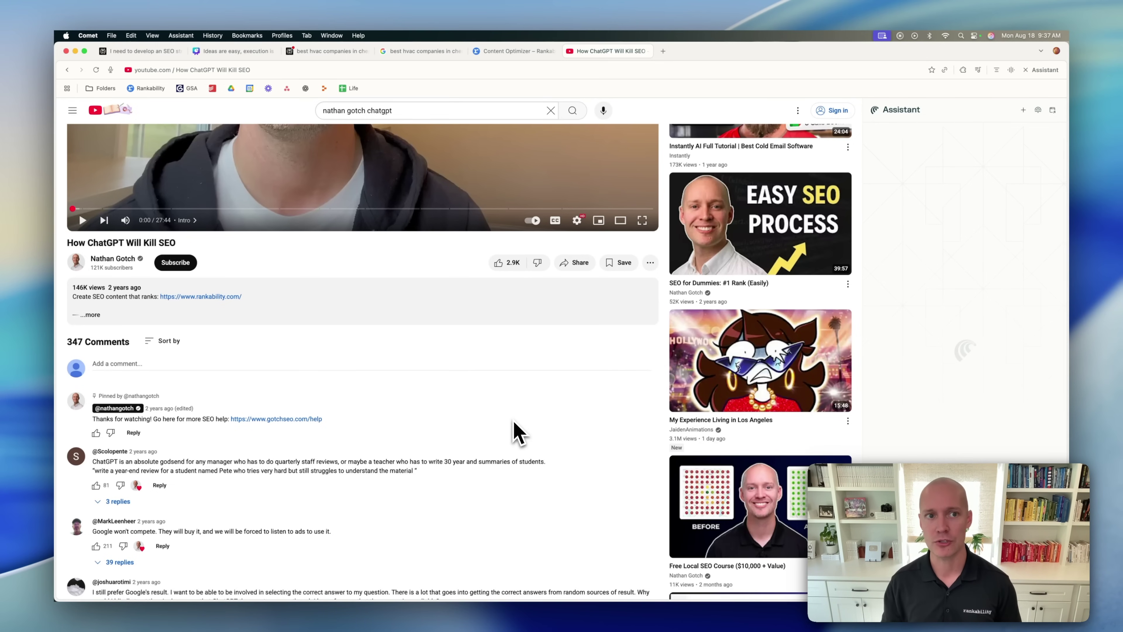
click(248, 50)
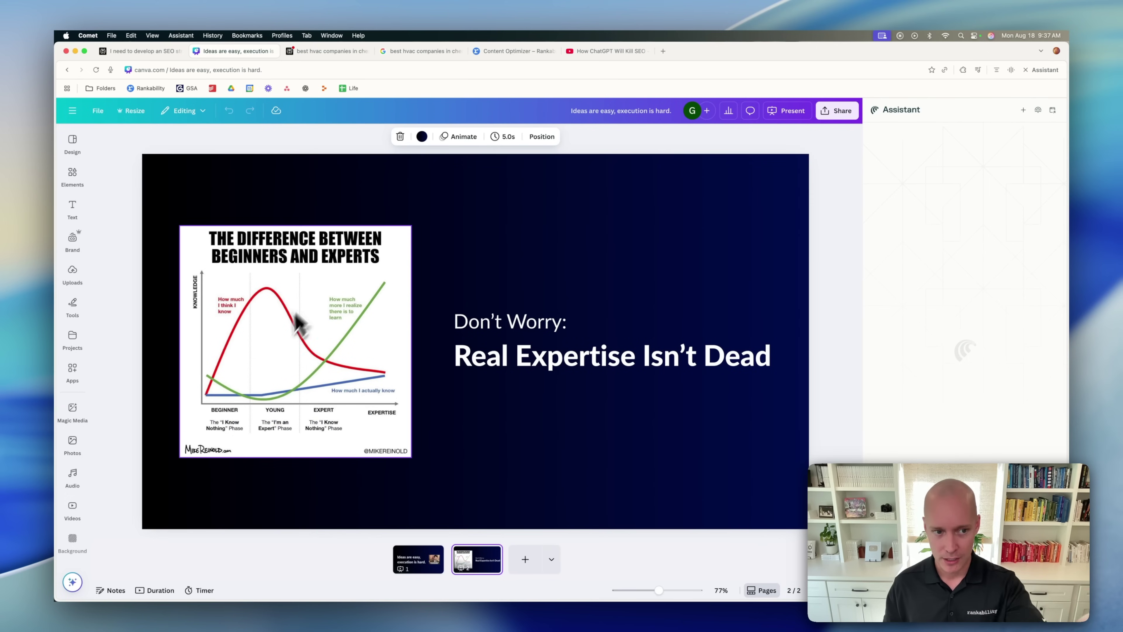